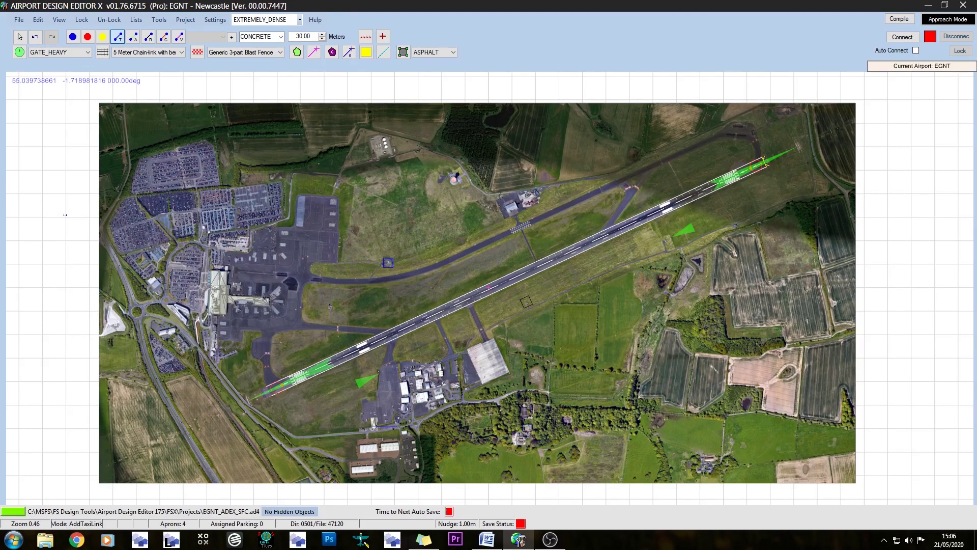
scroll(65, 215, "up", 5)
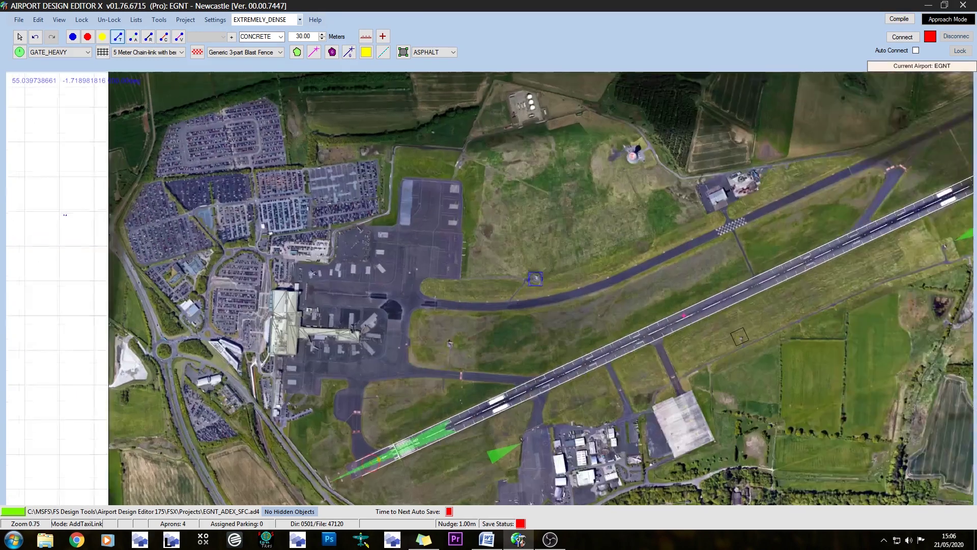
scroll(65, 215, "down", 1)
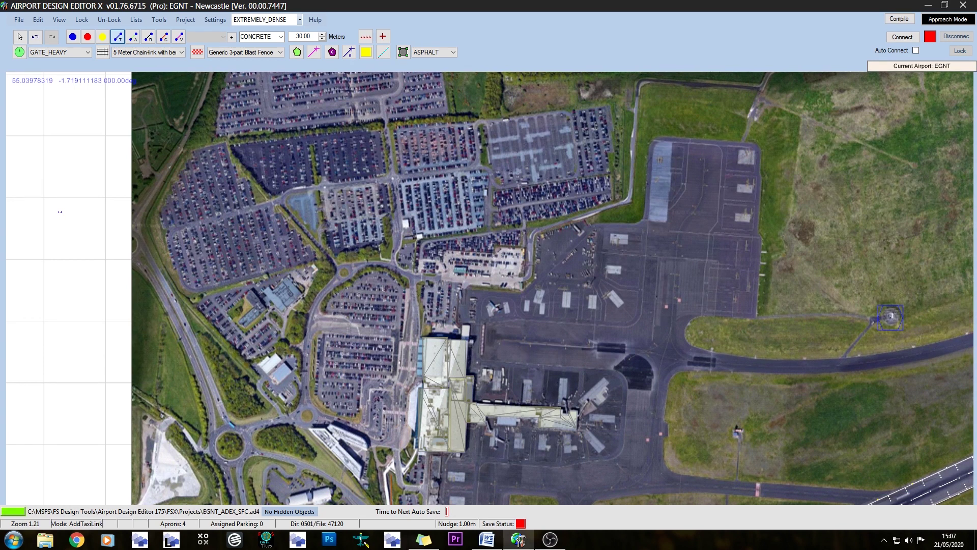
left_click(19, 37)
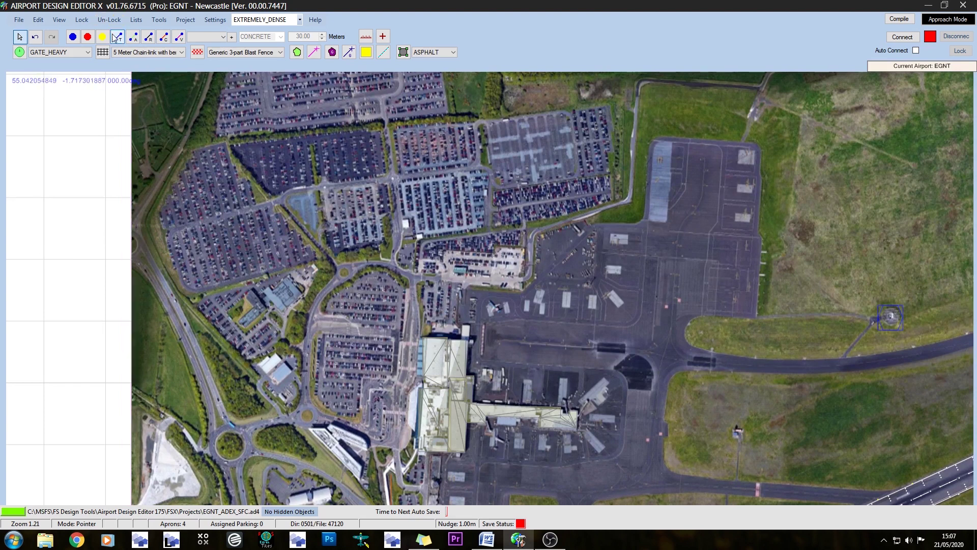
left_click(133, 37)
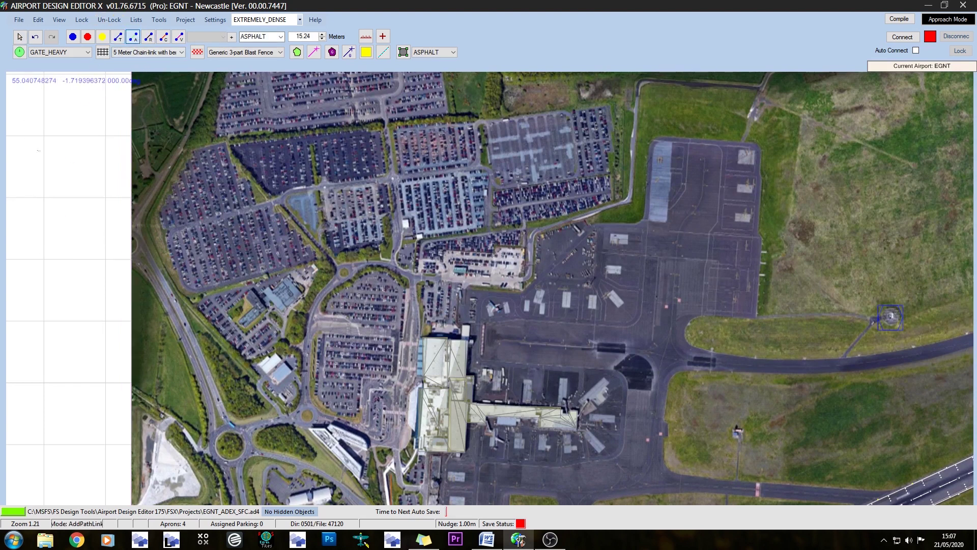
left_click(148, 37)
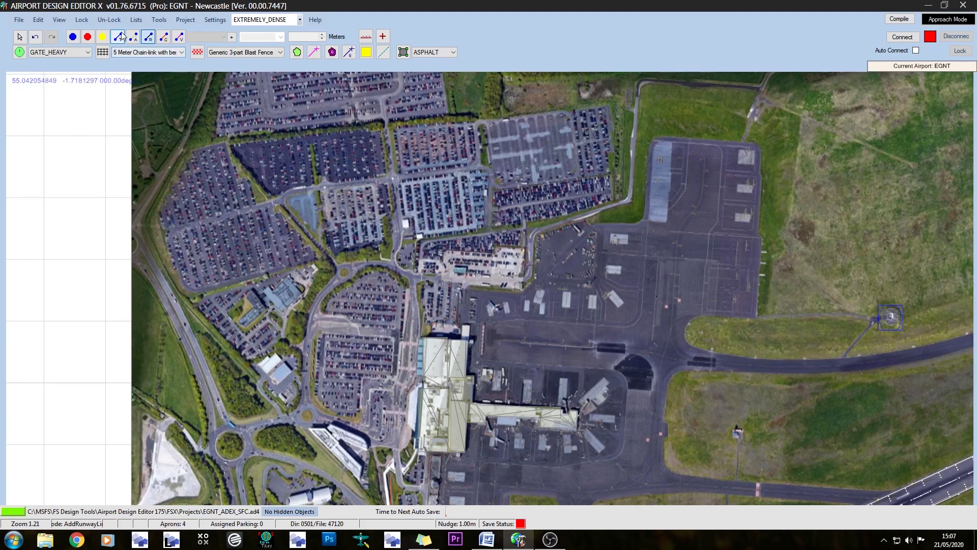
left_click(133, 37)
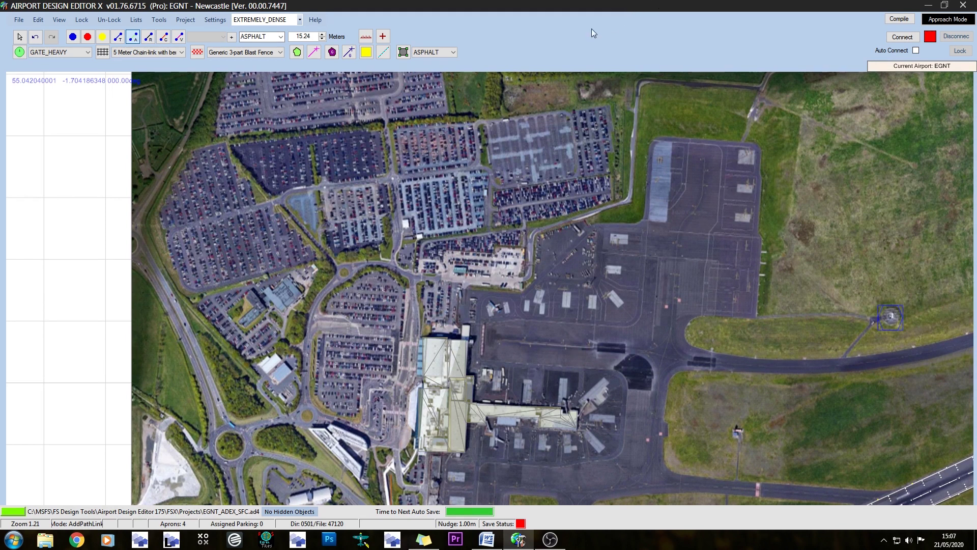
- Examine the existing apron and taxiway outlines from the terminal area along the parallel taxiway to the runway 25 end
left_click(20, 37)
left_click_drag(736, 316, 330, 149)
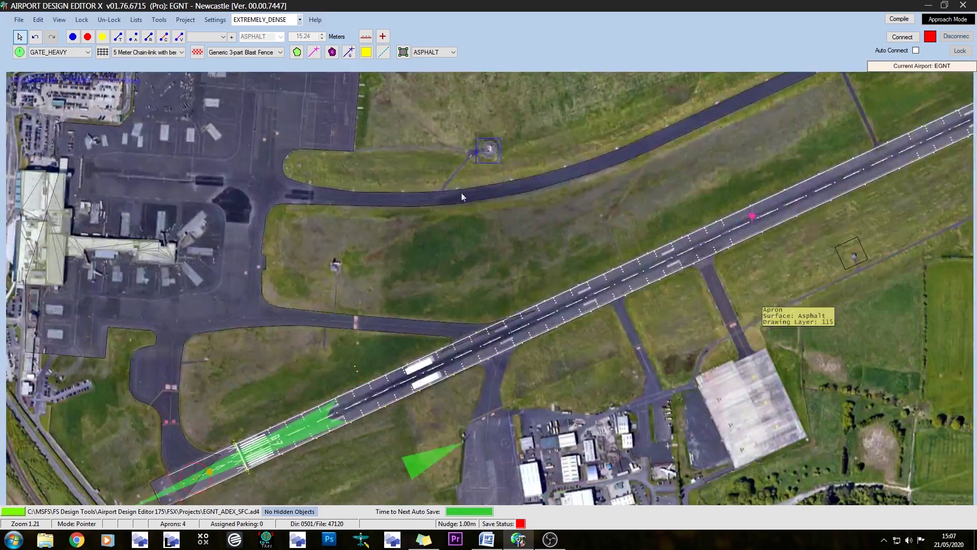
left_click_drag(590, 172, 454, 283)
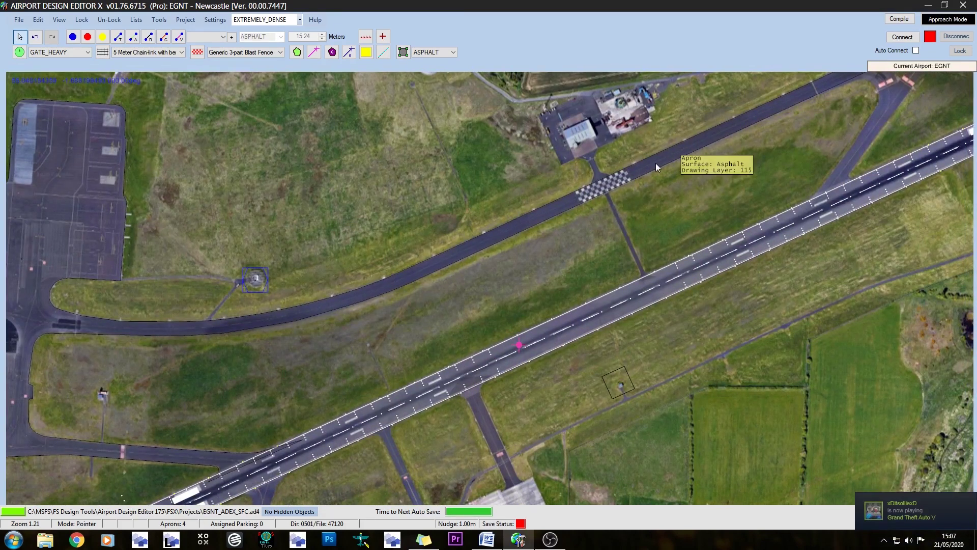
right_click_drag(656, 163, 257, 327)
scroll(652, 359, "up", 2)
scroll(554, 306, "up", 2)
right_click_drag(498, 242, 504, 273)
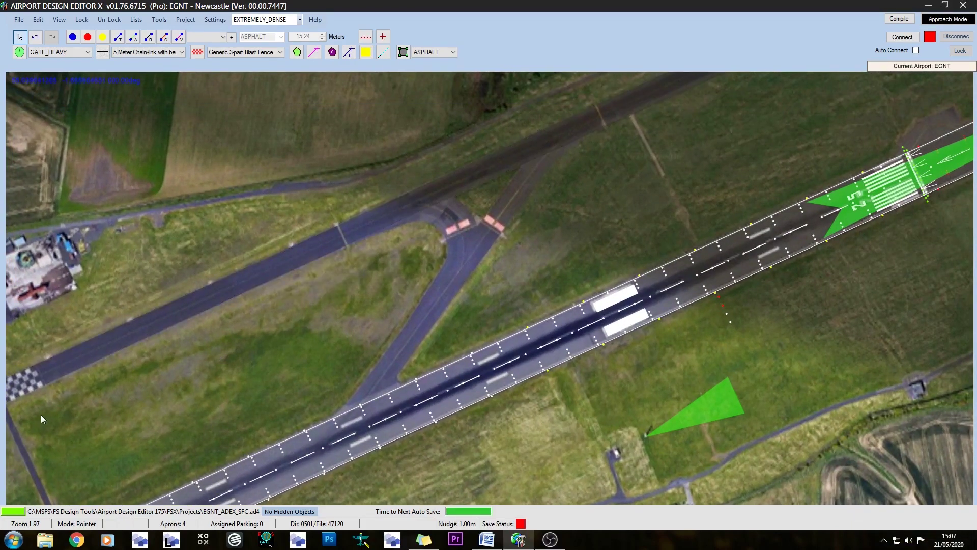
right_click_drag(41, 414, 817, 218)
scroll(397, 179, "down", 5)
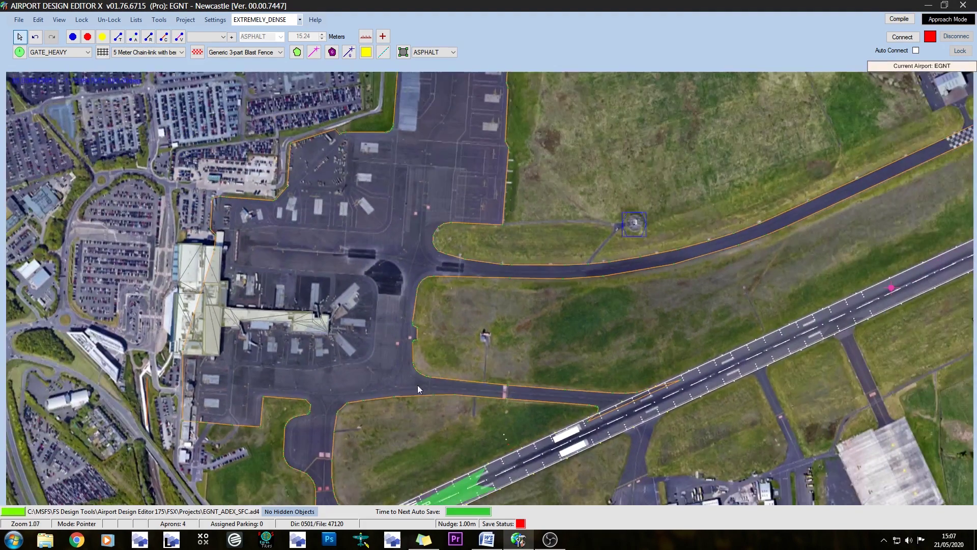
right_click_drag(393, 454, 299, 338)
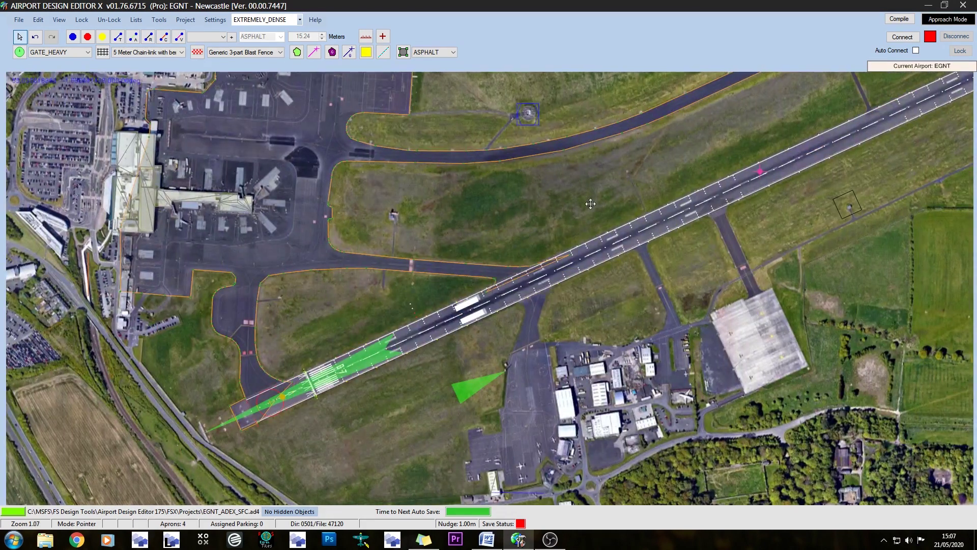
right_click_drag(591, 205, 42, 502)
mouse_move(710, 220)
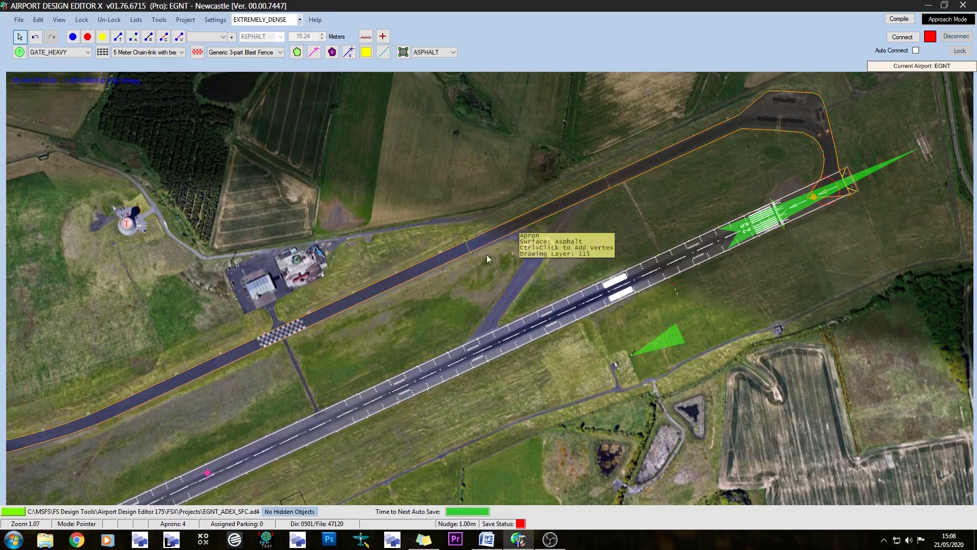
- Begin an asphalt apron where the diagonal connecting taxiway meets the runway, placing its first vertices along the taxiway's western edge
left_click(403, 53)
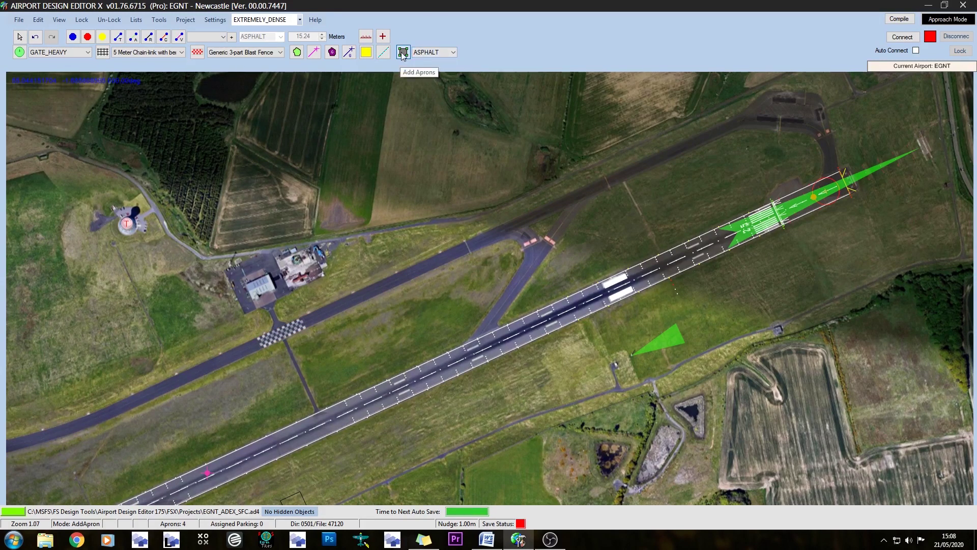
left_click(438, 53)
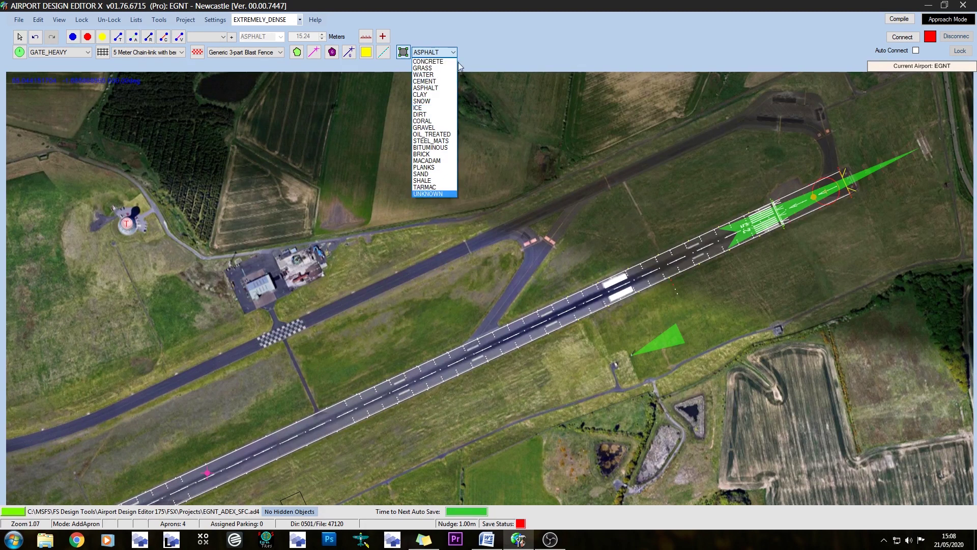
left_click(439, 89)
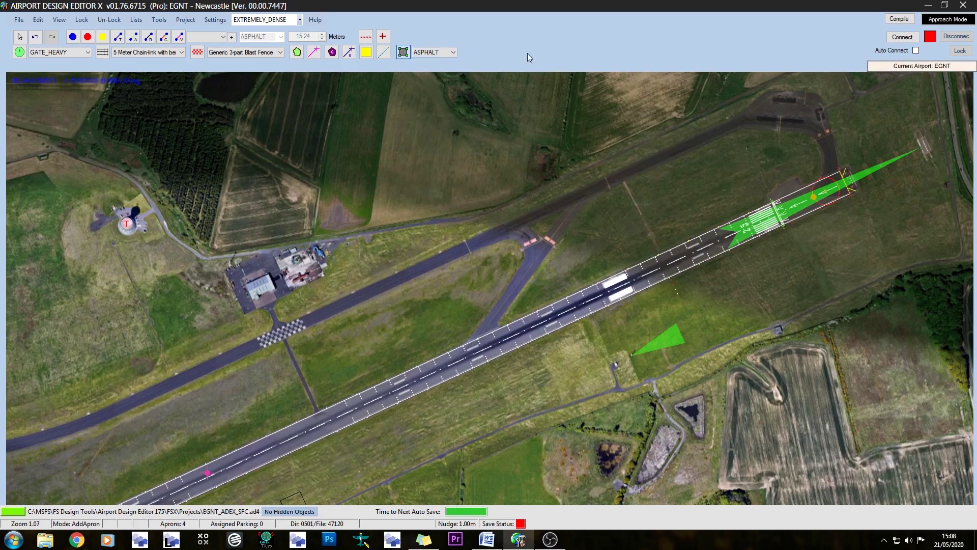
scroll(616, 345, "up", 5)
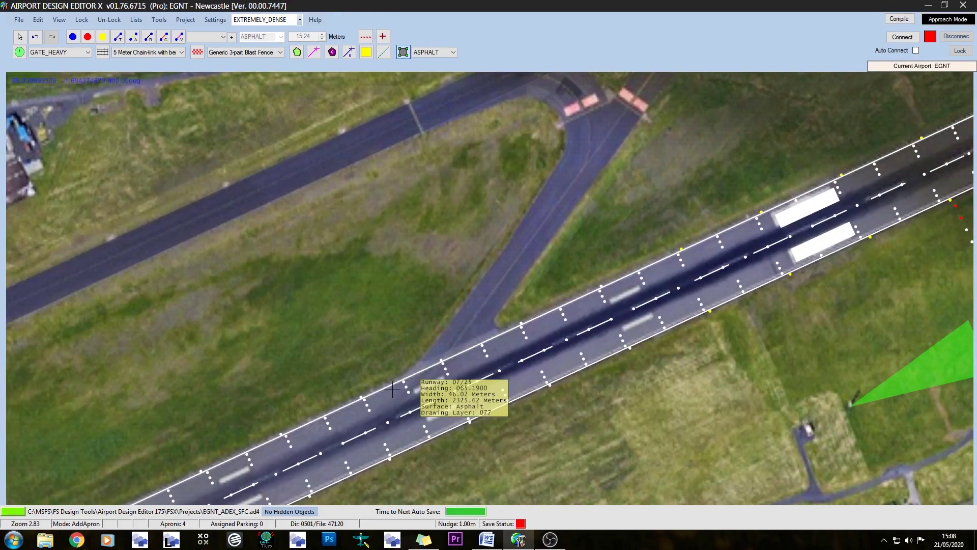
scroll(422, 378, "up", 1)
scroll(422, 378, "up", 2)
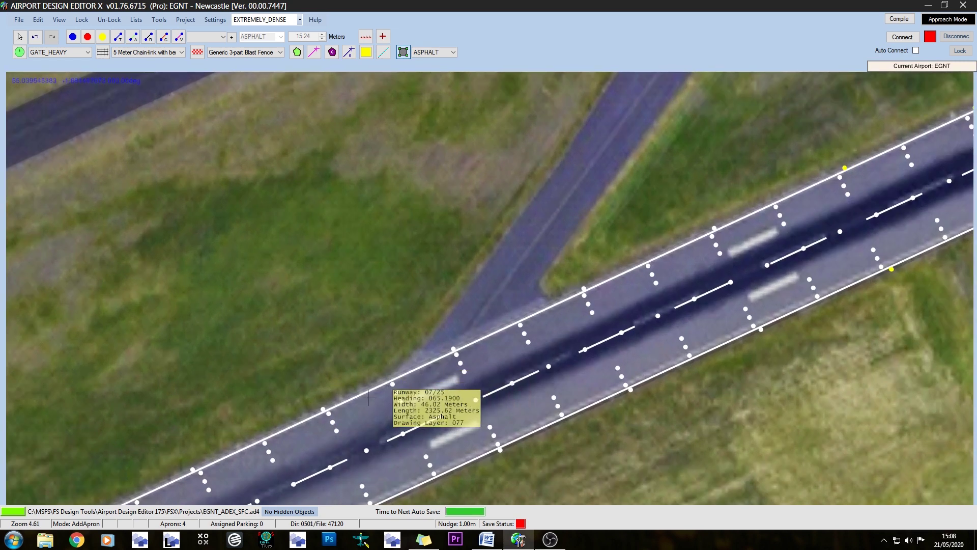
left_click(409, 357)
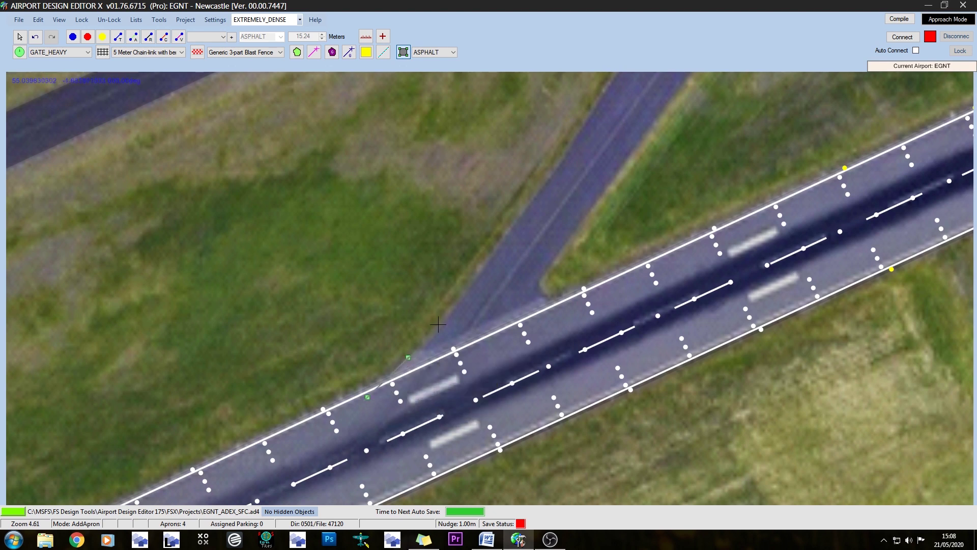
left_click(456, 306)
- Continue the apron outline up the connector's western edge and around the inner curve to the parallel taxiway's southern edge
left_click_drag(678, 128, 449, 454)
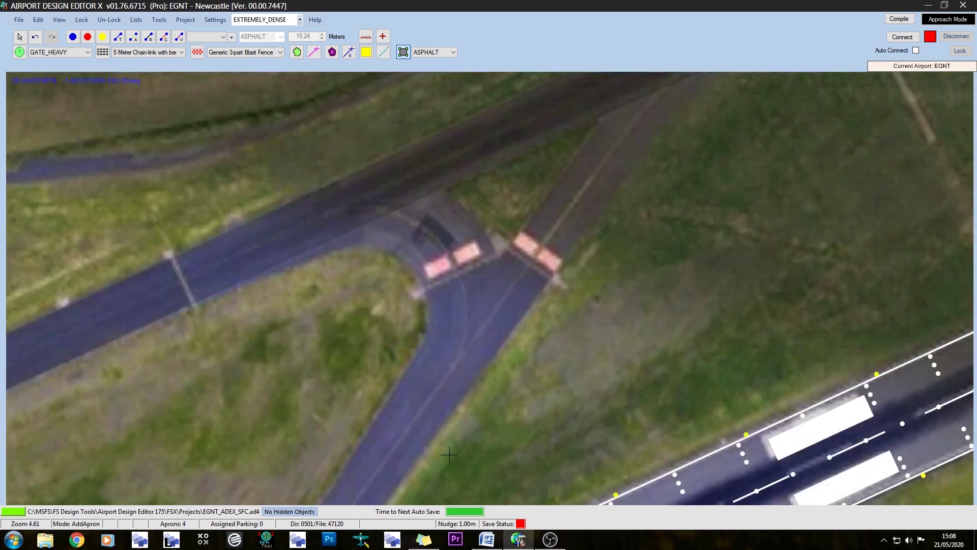
left_click(428, 335)
left_click(432, 306)
left_click(426, 289)
left_click(407, 262)
left_click(382, 249)
left_click(364, 243)
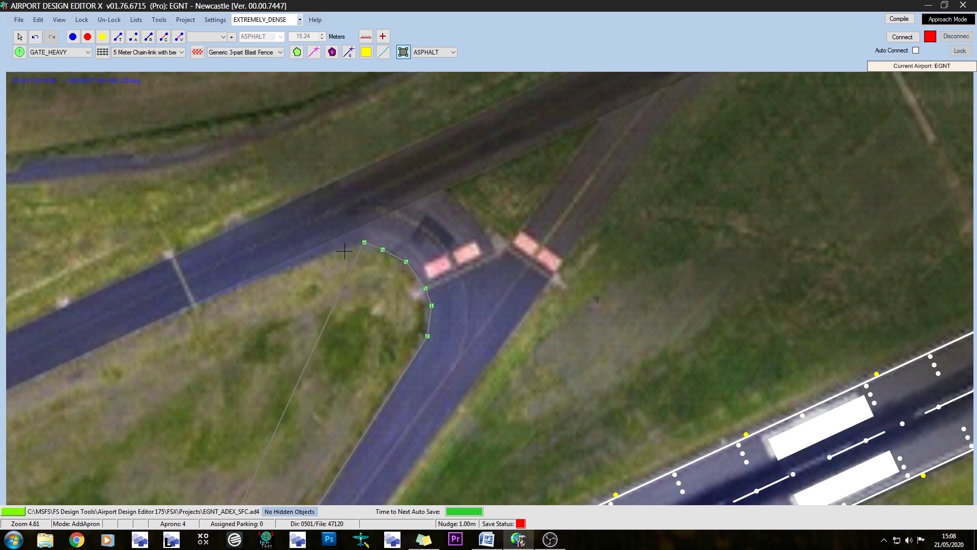
left_click(198, 298)
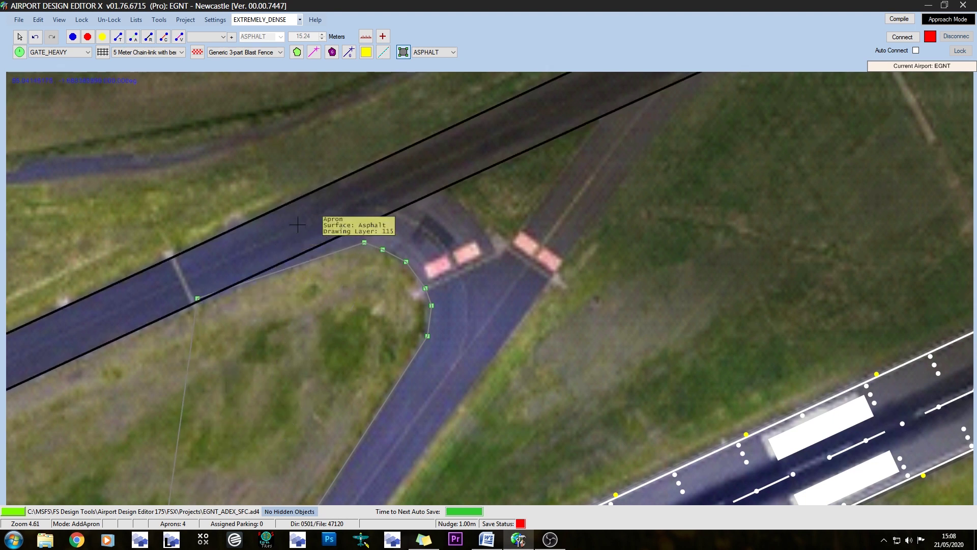
- Carry the apron outline across onto the parallel taxiway and back down the short stub to the corner beside the holding-point markings
left_click(309, 219)
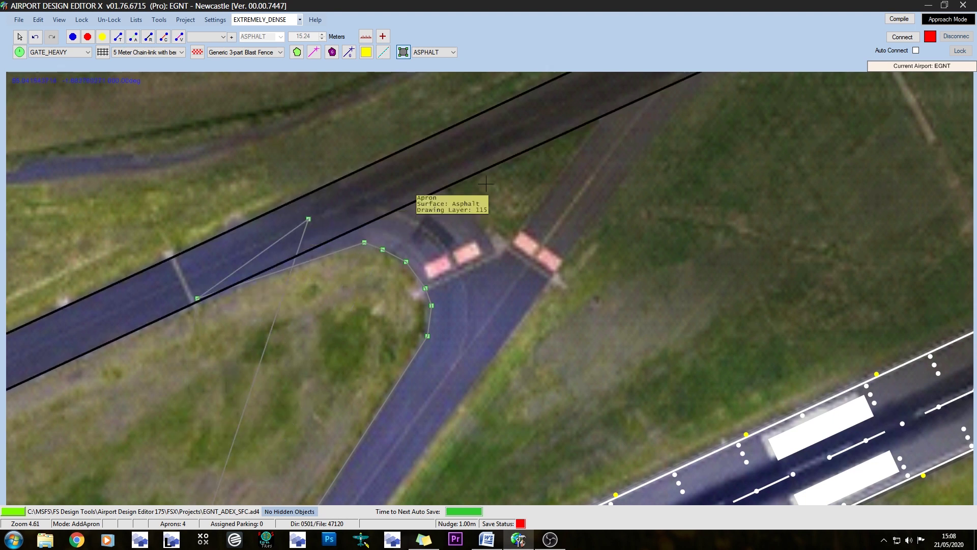
left_click(442, 182)
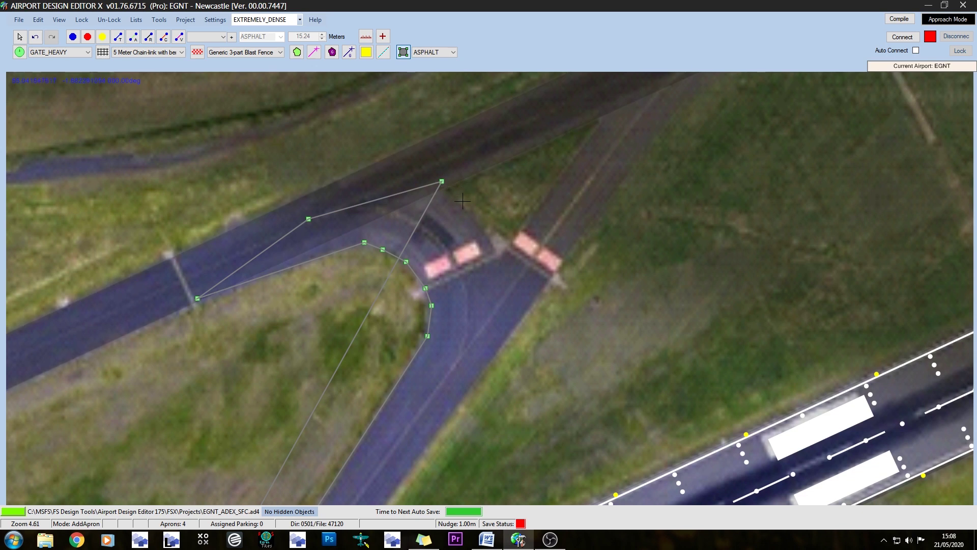
left_click(462, 202)
left_click(483, 231)
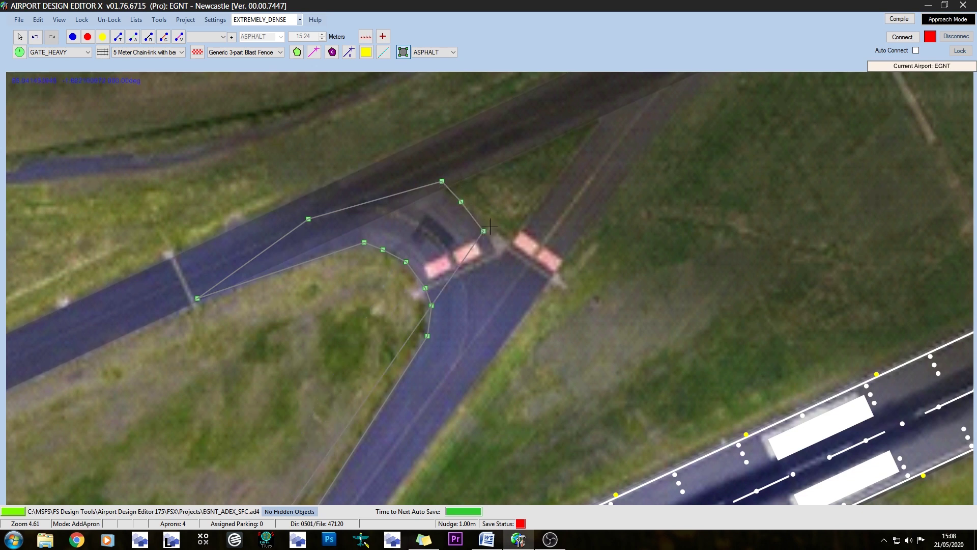
left_click(488, 228)
left_click(513, 241)
- Outline the connector's north-eastern branch up to the parallel taxiway, overlapping it, and return down the branch's eastern edge
middle_click_drag(614, 175, 462, 280)
left_click(446, 230)
left_click(483, 184)
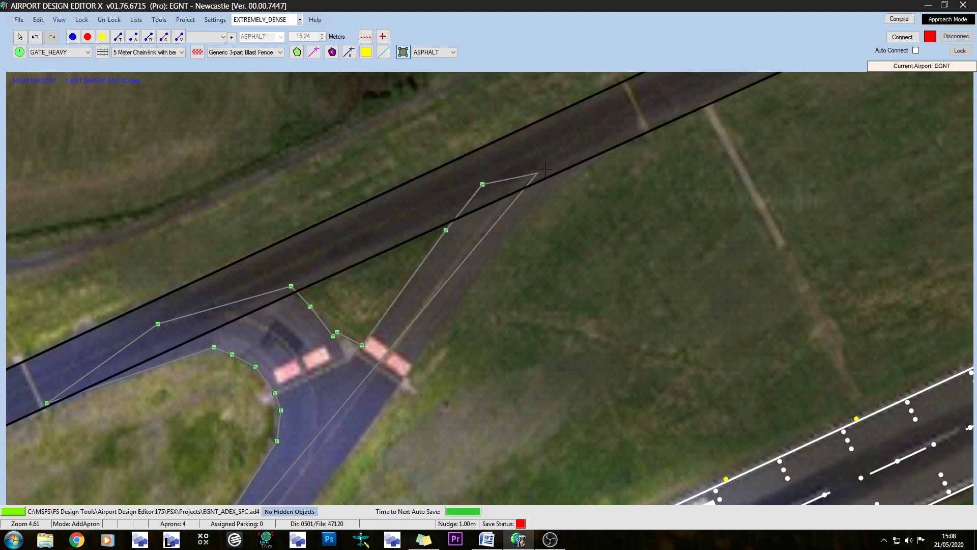
left_click(651, 126)
left_click(547, 188)
left_click(490, 261)
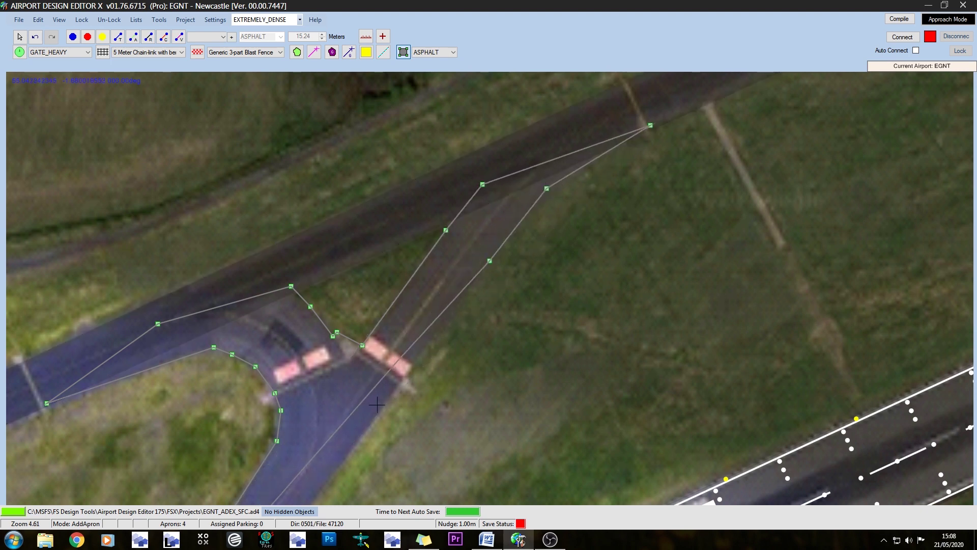
- Trace the connector's eastern edge back down to the runway and complete the asphalt apron
middle_click_drag(361, 439, 588, 135)
left_click(588, 135)
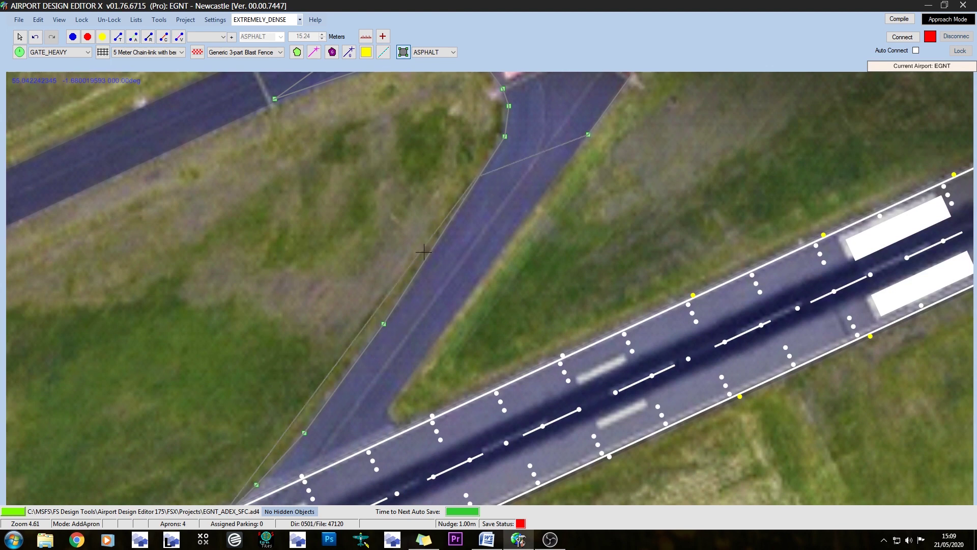
left_click(467, 300)
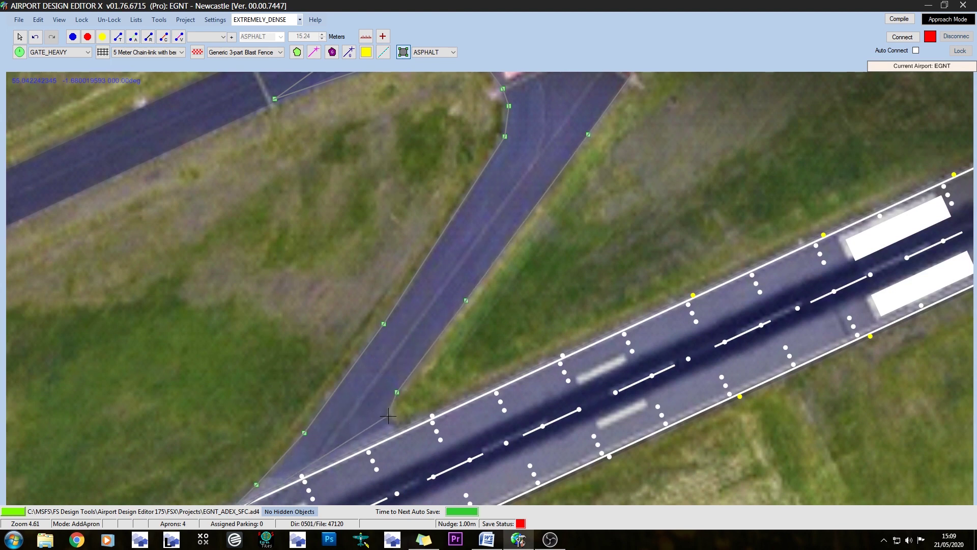
left_click(397, 392)
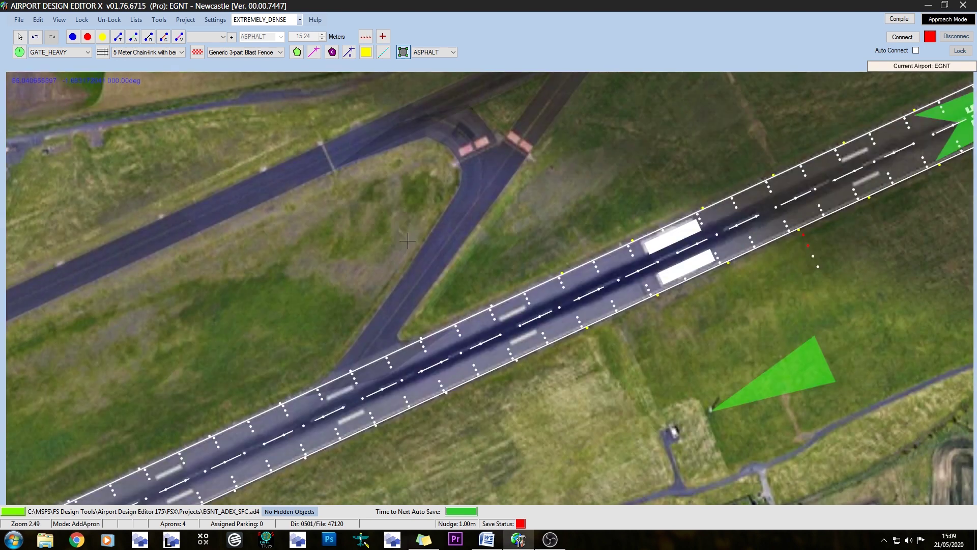
right_click_drag(549, 226, 443, 315)
scroll(443, 316, "down", 1)
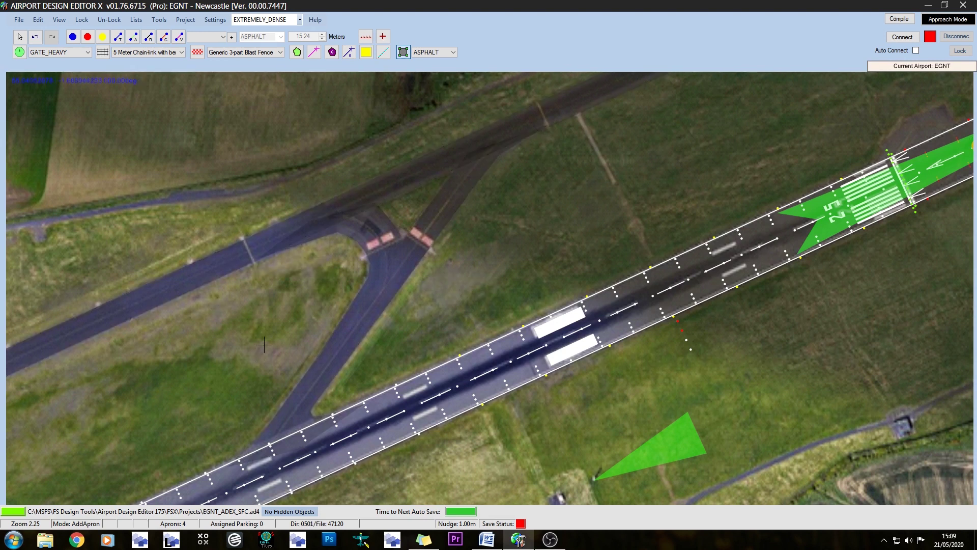
- Draw a 15.24 m wide asphalt apron link along the terminal apron's centreline from its western end to just before the taxiway junction
left_click(122, 35)
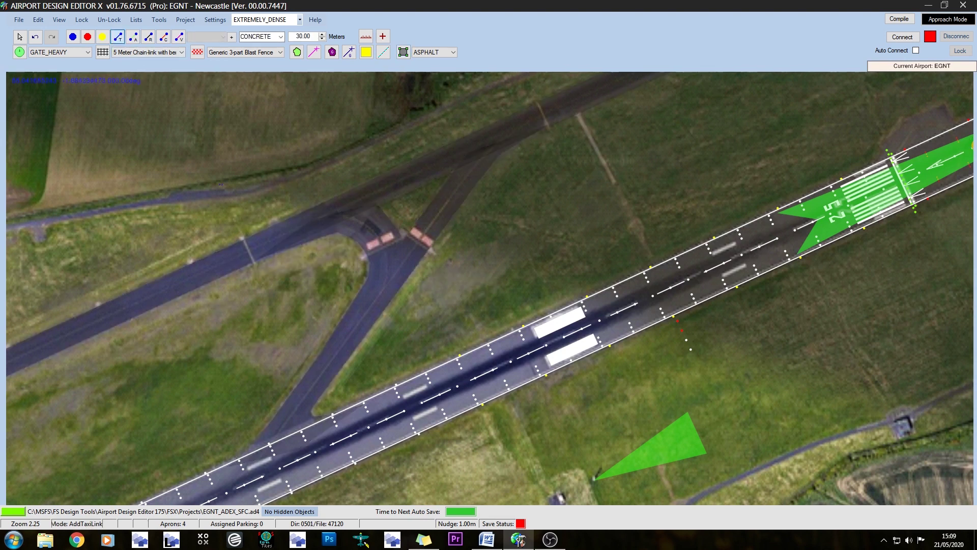
right_click_drag(129, 265, 618, 122)
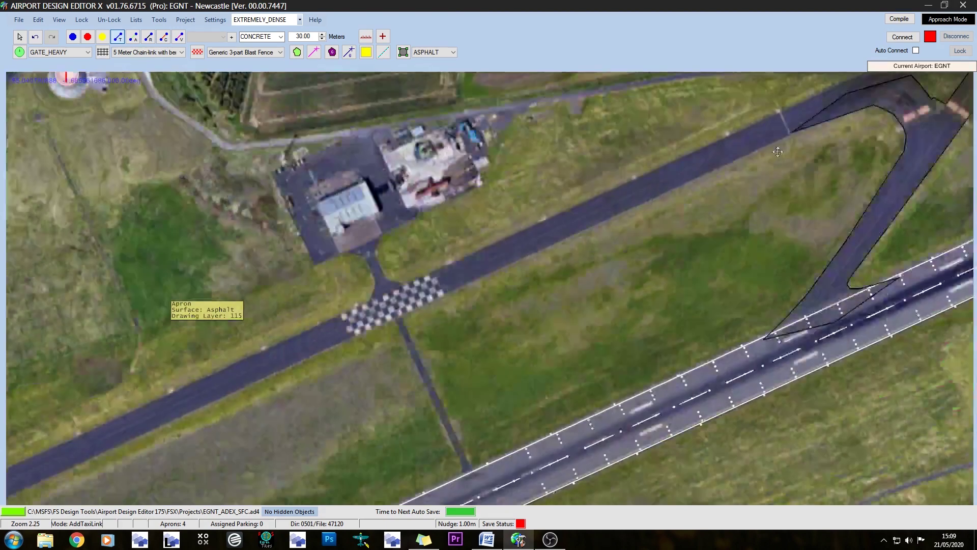
right_click_drag(190, 410, 794, 173)
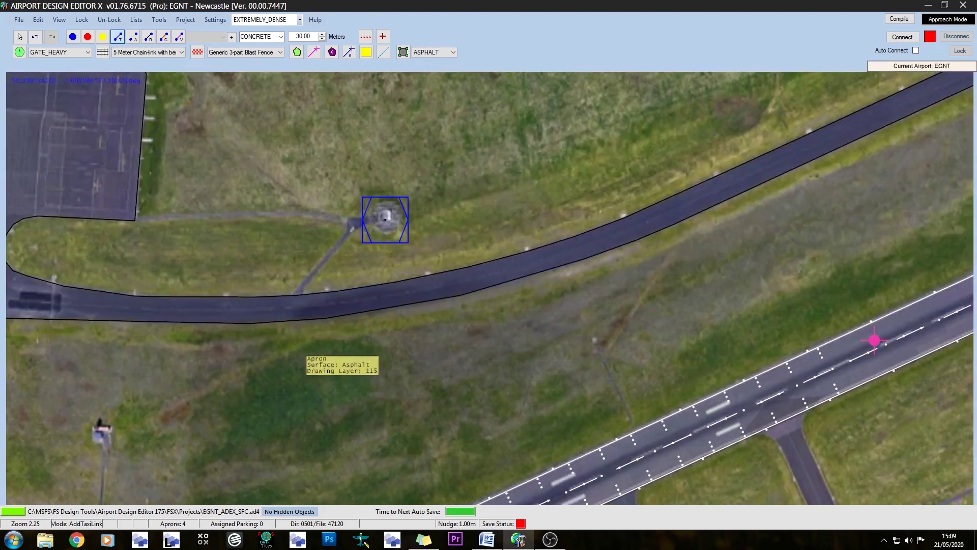
right_click_drag(134, 171, 639, 271)
left_click(134, 40)
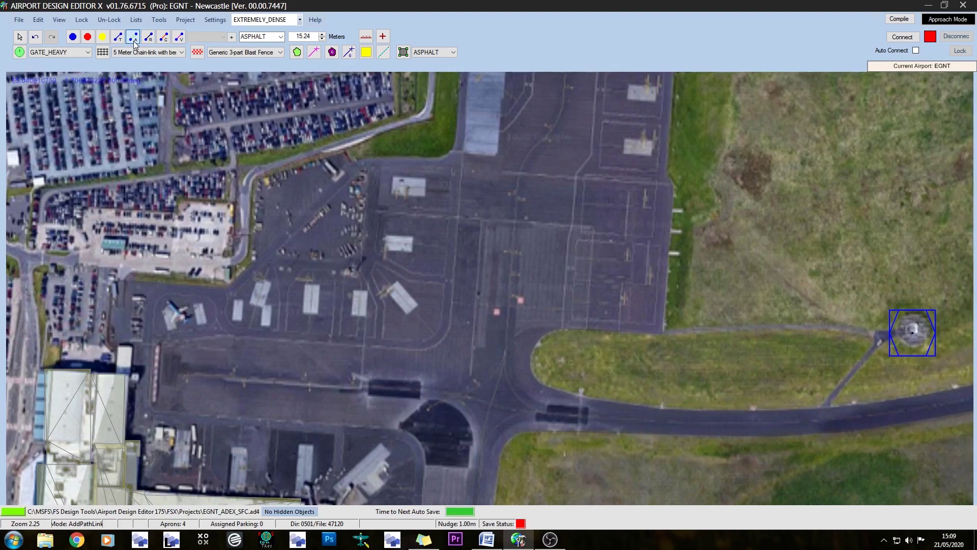
right_click_drag(422, 419, 374, 163)
scroll(211, 200, "up", 3)
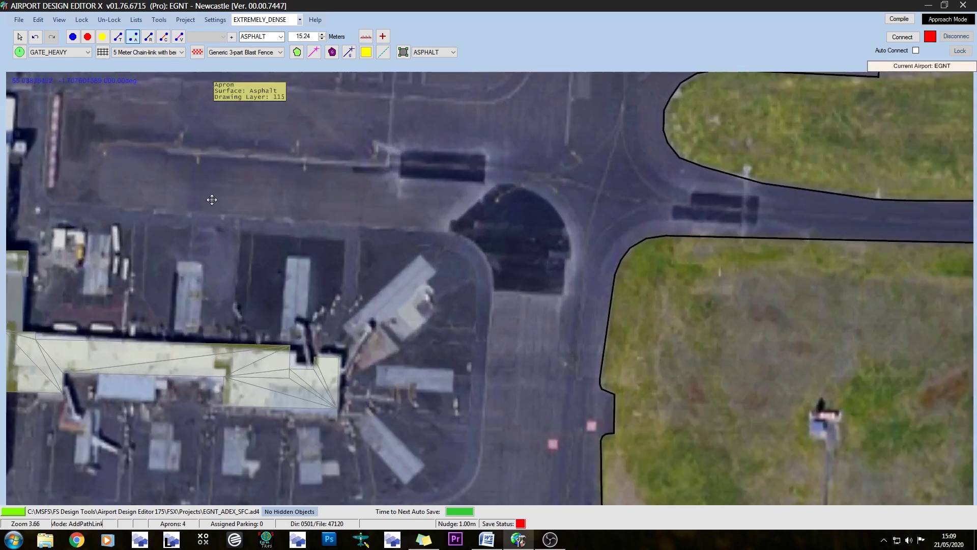
right_click_drag(211, 199, 216, 210)
scroll(181, 242, "up", 2)
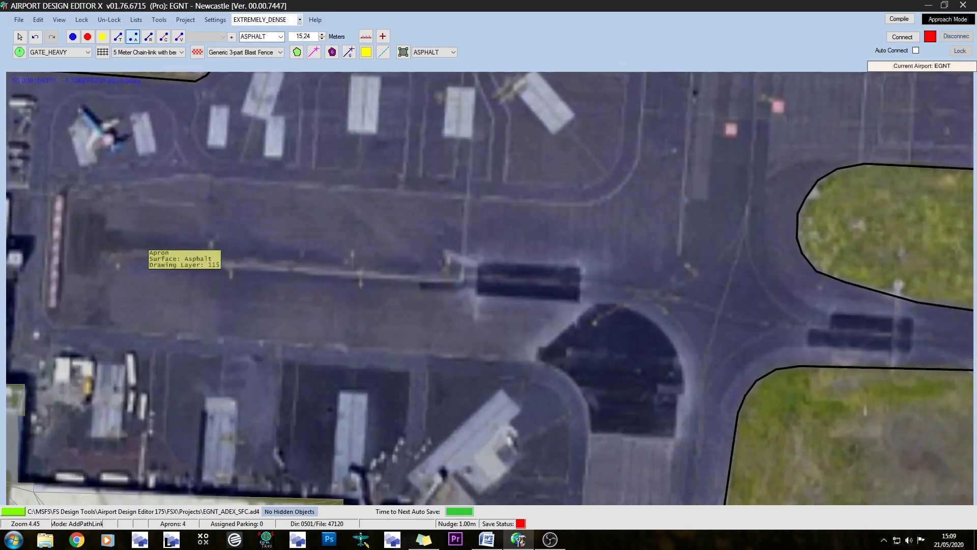
left_click(103, 255)
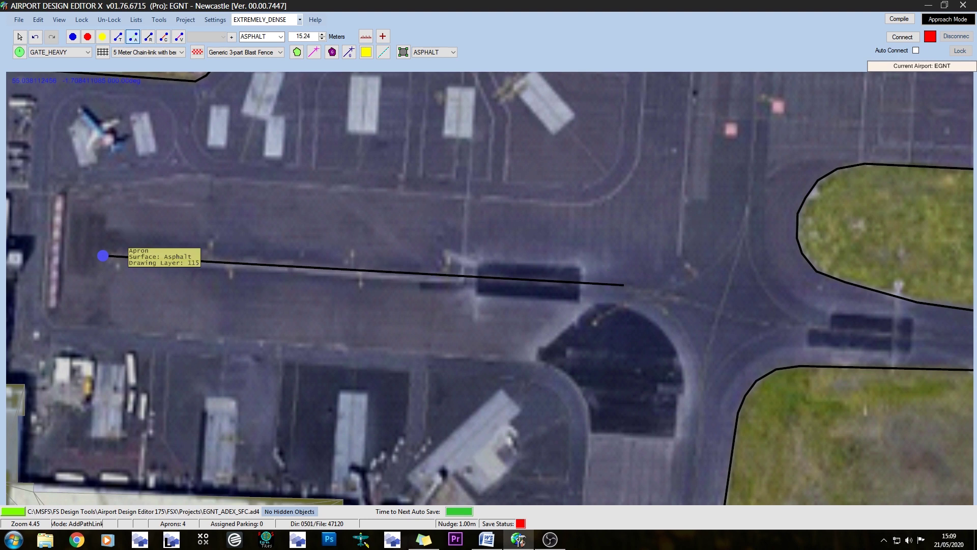
left_click(624, 285)
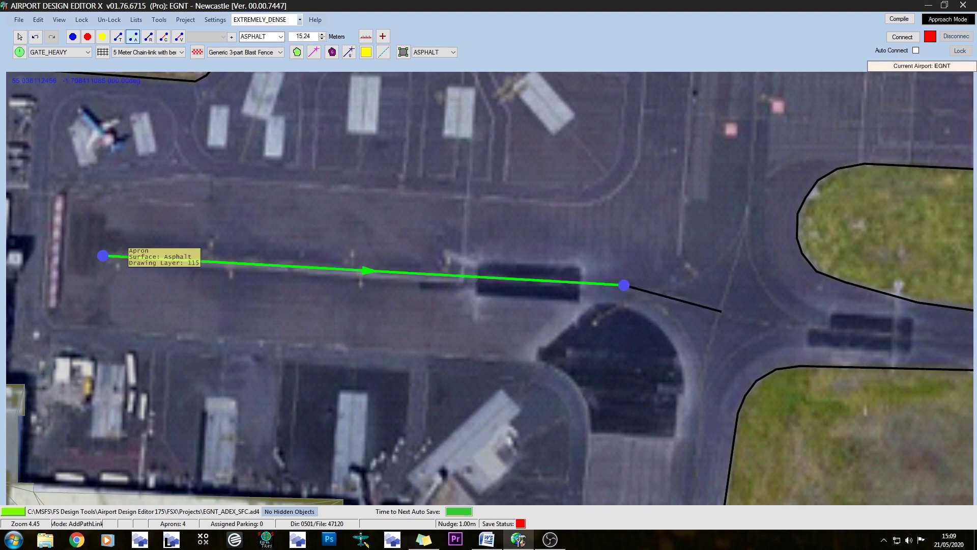
- Continue the link through the junction and east along the centre of the straight taxiway section below the grass island
right_click_drag(722, 311, 167, 242)
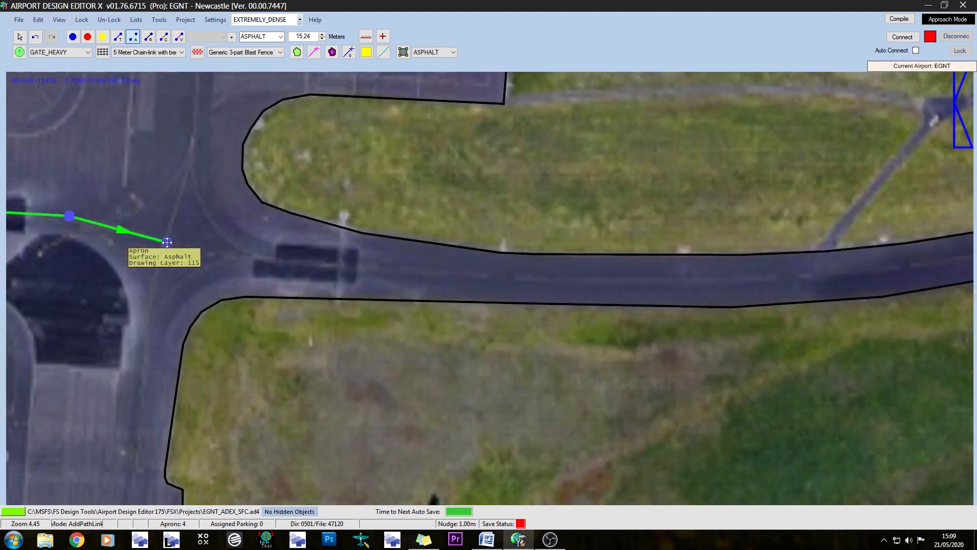
left_click(167, 242)
left_click(466, 276)
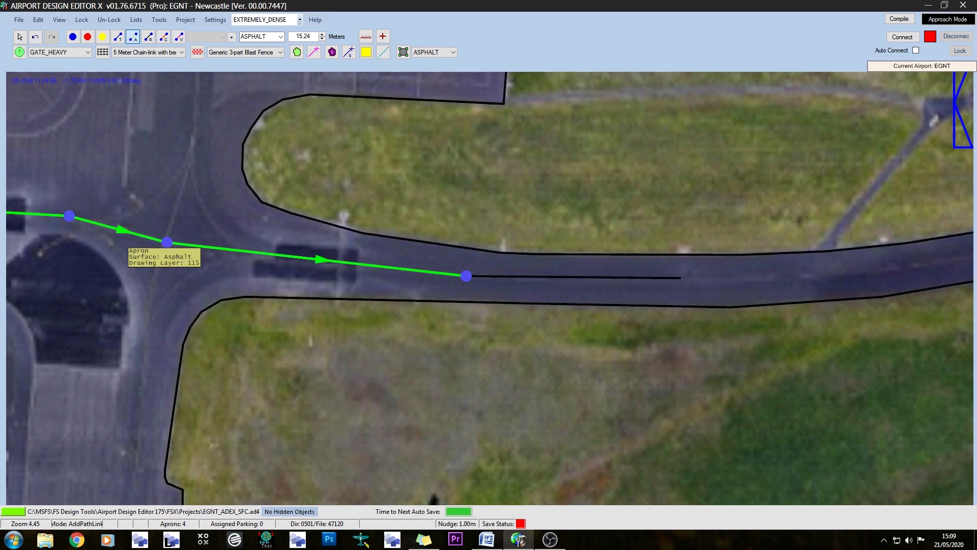
left_click(672, 279)
right_click_drag(672, 279, 134, 327)
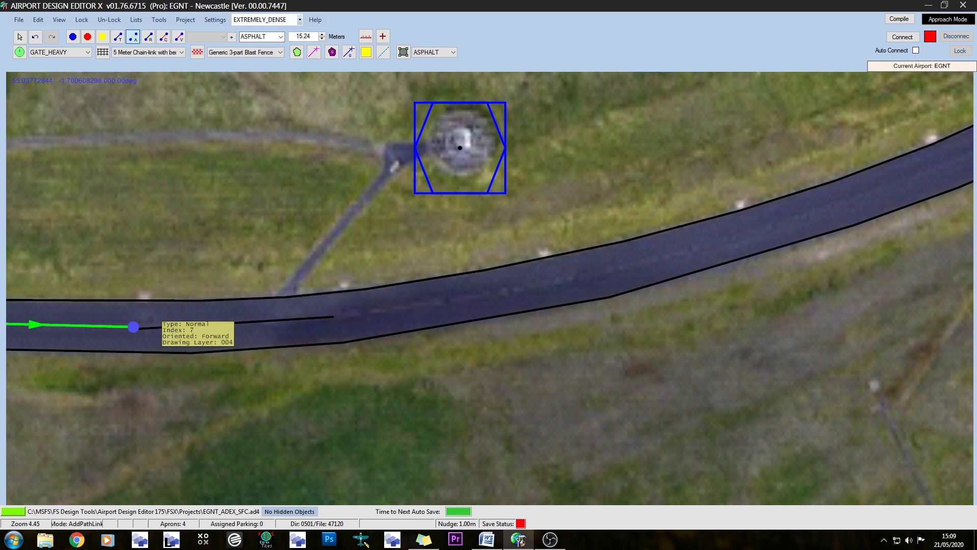
- Carry the link around the taxiway's gentle bend and north-east up the parallel taxiway's centreline
left_click(344, 317)
left_click(571, 279)
left_click(746, 233)
right_click_drag(746, 233, 132, 463)
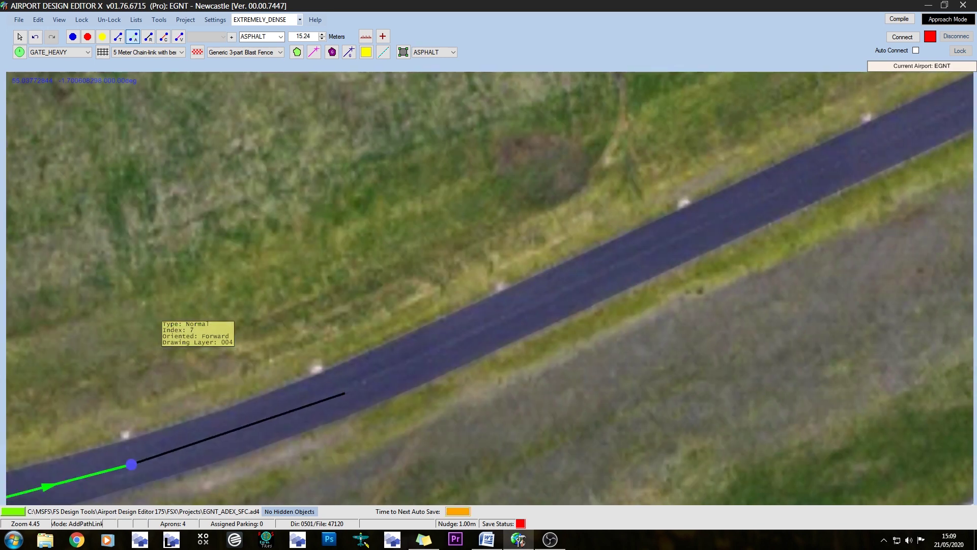
left_click(344, 392)
left_click(844, 169)
right_click_drag(844, 169, 47, 479)
- Extend the link along the rest of the straight parallel taxiway to the fork where the north-eastern holding bay begins
left_click(866, 97)
right_click_drag(865, 97, 88, 453)
left_click(767, 136)
right_click_drag(766, 137, 132, 470)
left_click(790, 166)
right_click_drag(790, 166, 231, 429)
left_click(313, 388)
- Route the link around the holding bay's northern edge to its north-eastern corner and down to the start of the runway connector
left_click(428, 290)
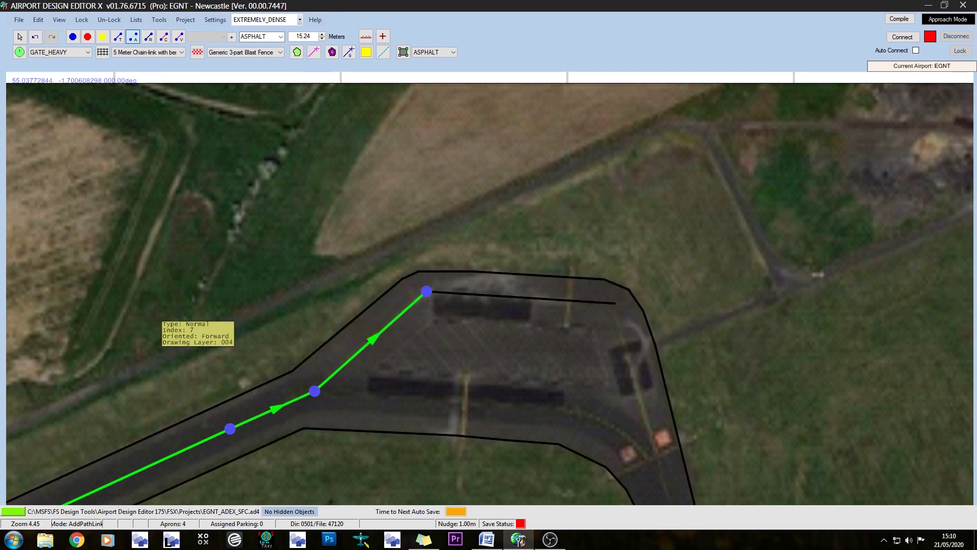
left_click(617, 303)
right_click_drag(617, 303, 358, 132)
left_click(408, 321)
- Carry the link down the connector and end it on the runway centreline at the runway 25 end
left_click(422, 382)
left_click(426, 440)
right_click_drag(427, 440, 535, 174)
left_click(532, 219)
double_click(518, 246)
- Draw a second apron link from the holding bay's fork along its southern taxi line to the runway connector's link
right_click_drag(623, 189, 636, 362)
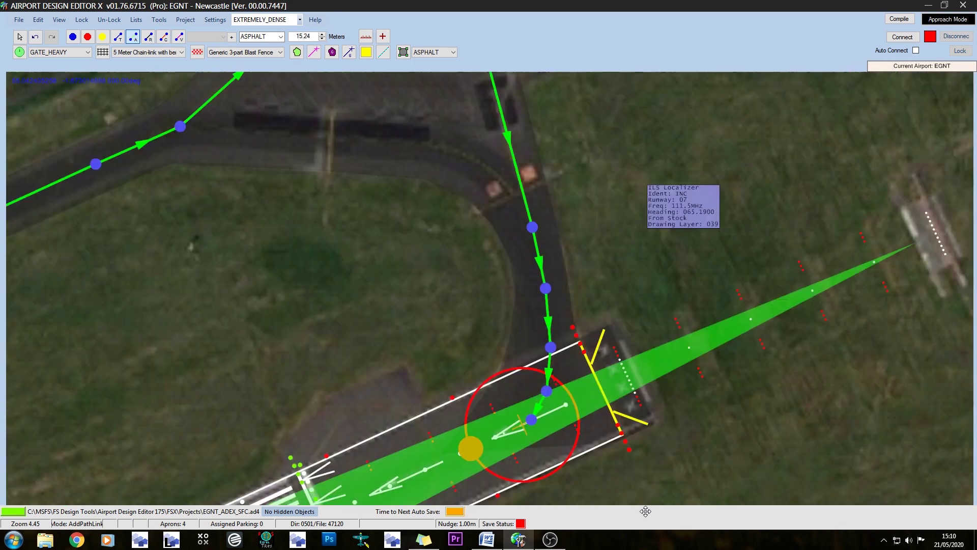
right_click_drag(458, 204, 535, 379)
left_click(250, 304)
double_click(608, 402)
- Delete the faulty link point at the fork west of the holding bay
scroll(608, 402, "down", 4)
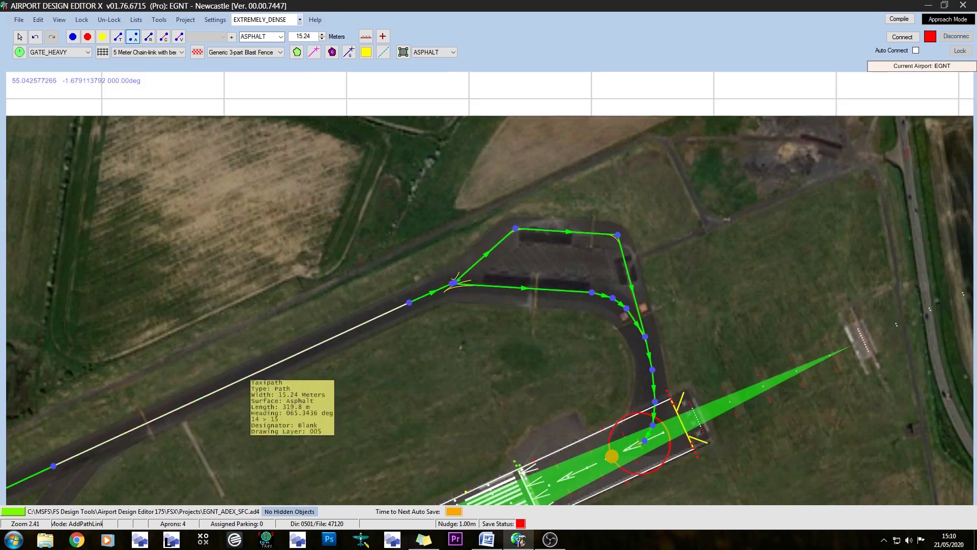
scroll(426, 293, "up", 8)
left_click(395, 290)
key("Delete")
- Redraw the apron link from the parallel taxiway to the fork node and on to the holding bay's southern link
left_click(134, 37)
left_click(256, 351)
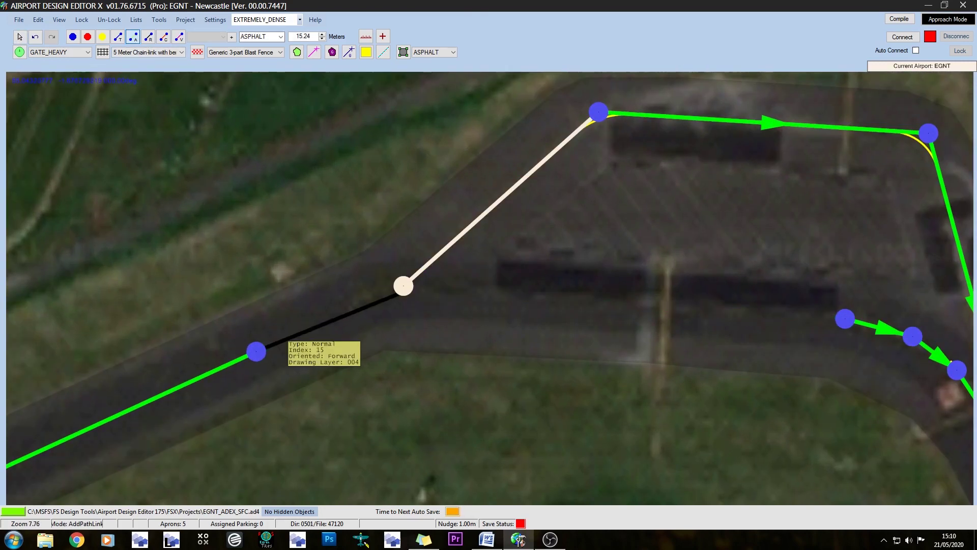
left_click(403, 286)
scroll(404, 286, "down", 4)
right_click_drag(404, 285, 249, 273)
double_click(572, 297)
- Place a hold short node on the taxiway south-east of the terminal, just on the runway side of the pink holding marking
scroll(572, 297, "down", 7)
right_click_drag(246, 397, 687, 168)
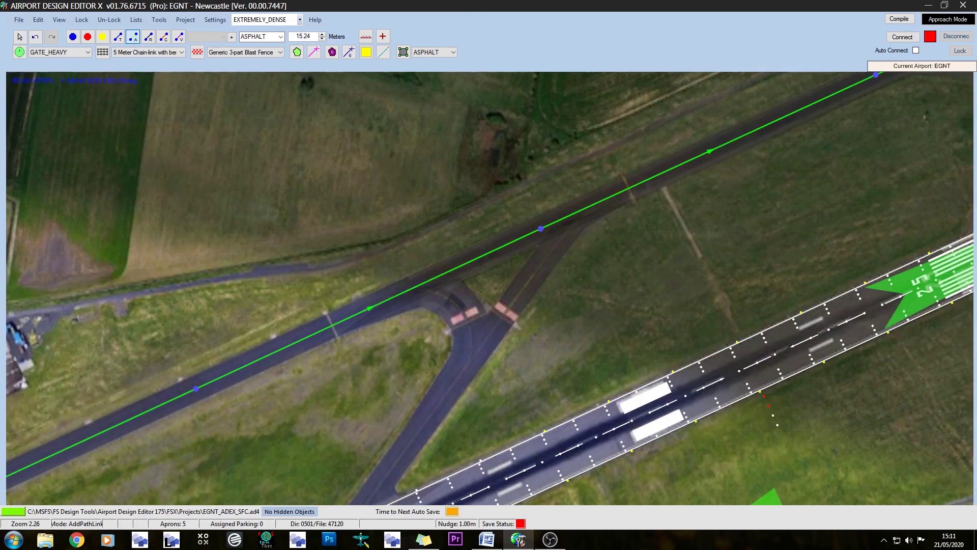
right_click_drag(176, 399, 413, 206)
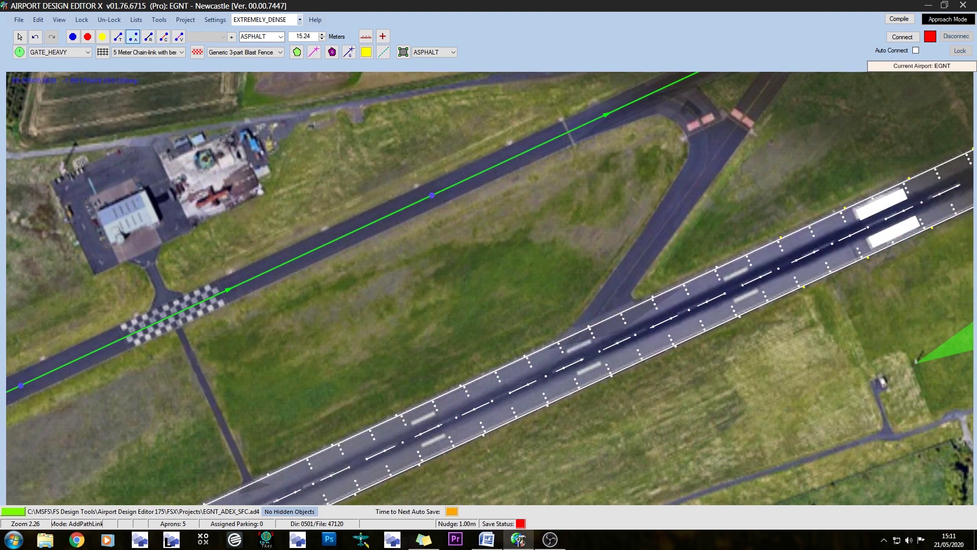
right_click_drag(89, 384, 713, 141)
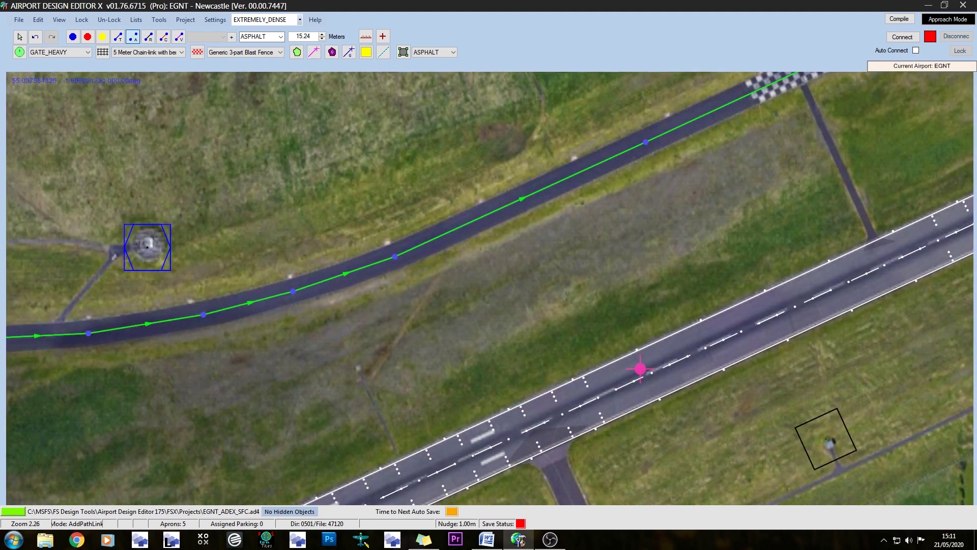
right_click_drag(94, 429, 595, 217)
right_click_drag(349, 377, 347, 304)
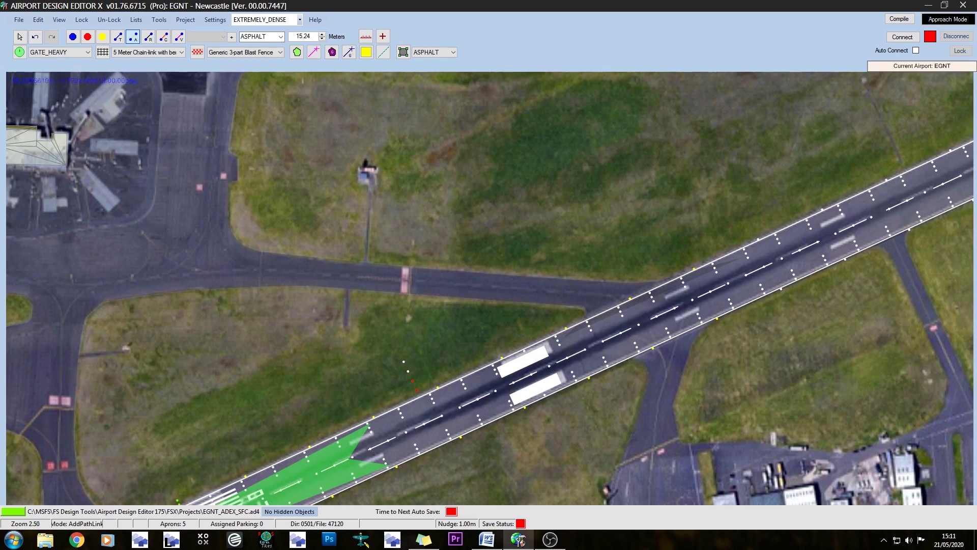
scroll(353, 320, "up", 3)
scroll(318, 242, "up", 6)
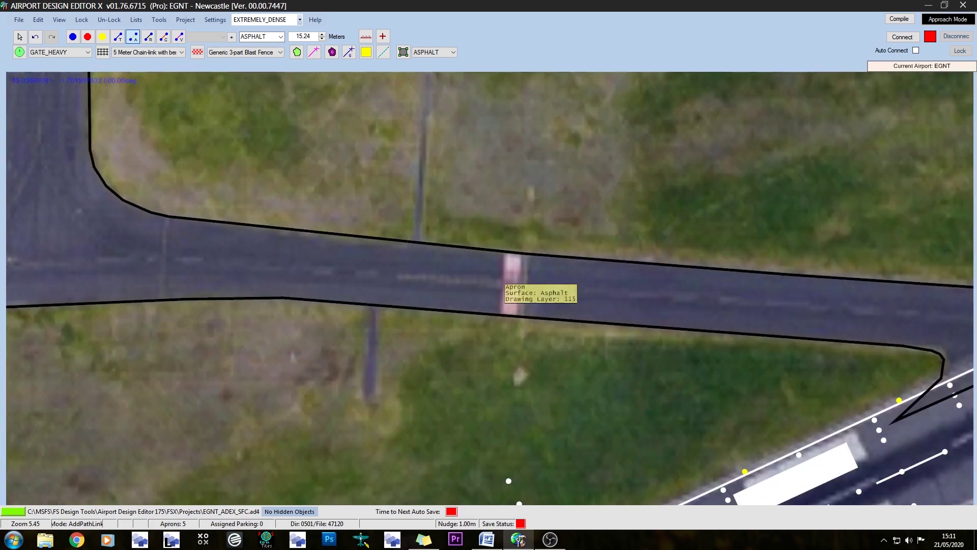
right_click_drag(767, 250, 513, 264)
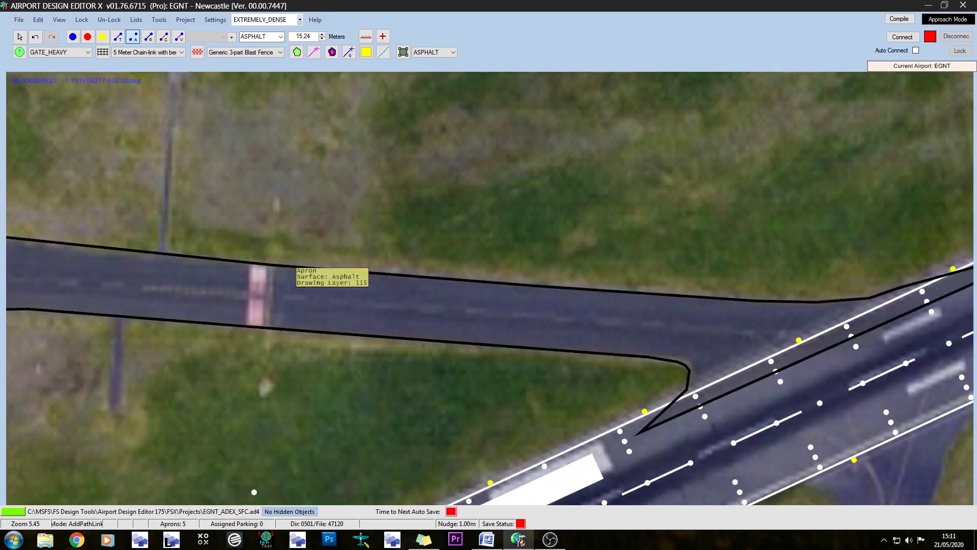
left_click(88, 37)
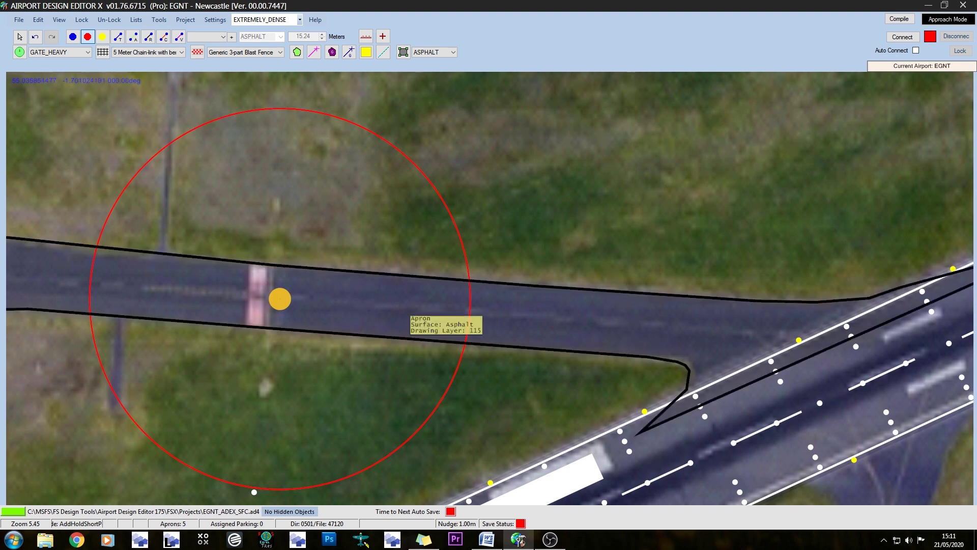
left_click(21, 37)
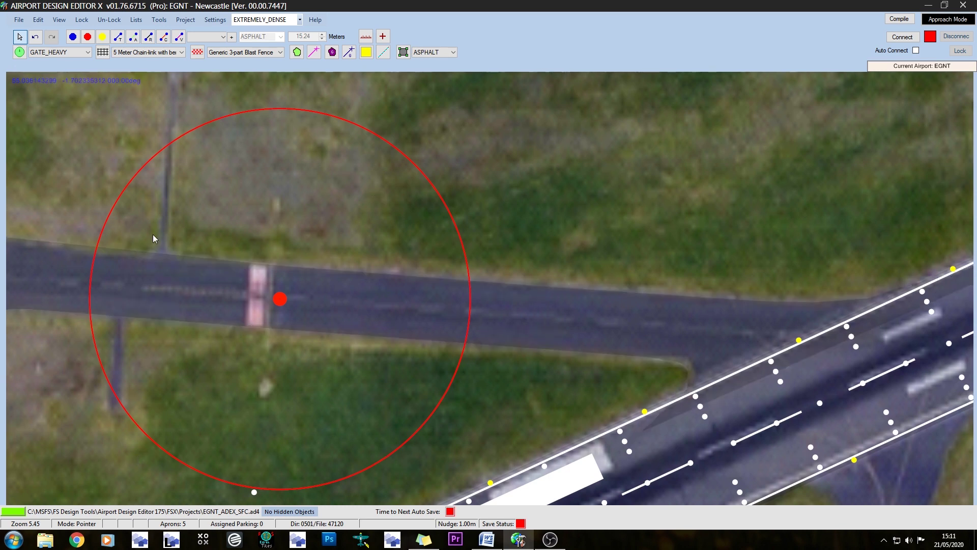
- Move the hold short node along the taxiway centreline closer to the runway
left_click_drag(601, 364, 572, 330)
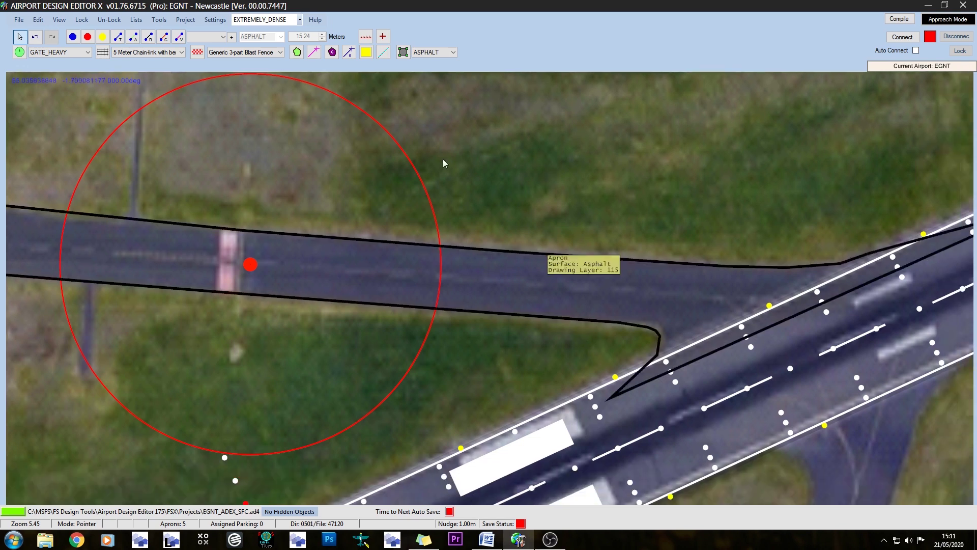
left_click_drag(253, 266, 514, 284)
left_click_drag(704, 297, 500, 257)
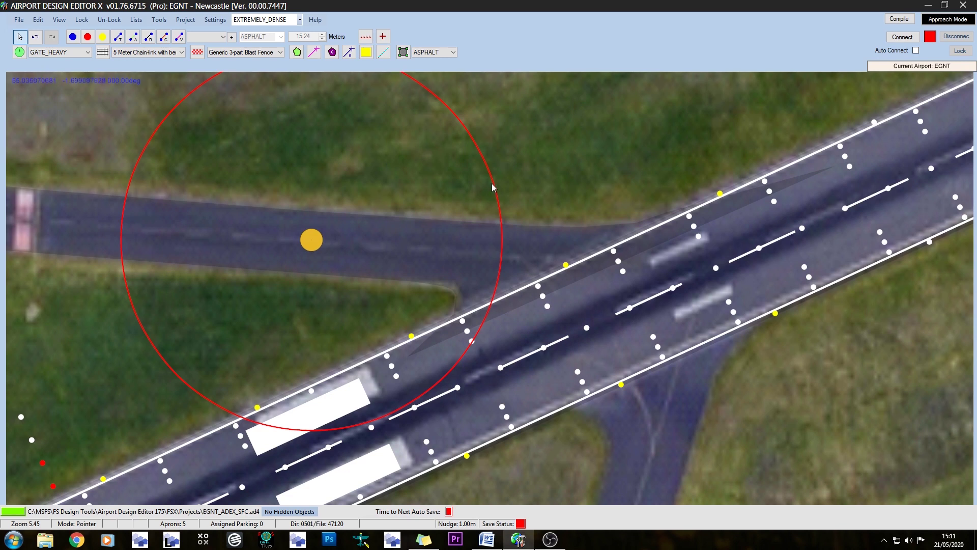
left_click_drag(494, 184, 473, 266)
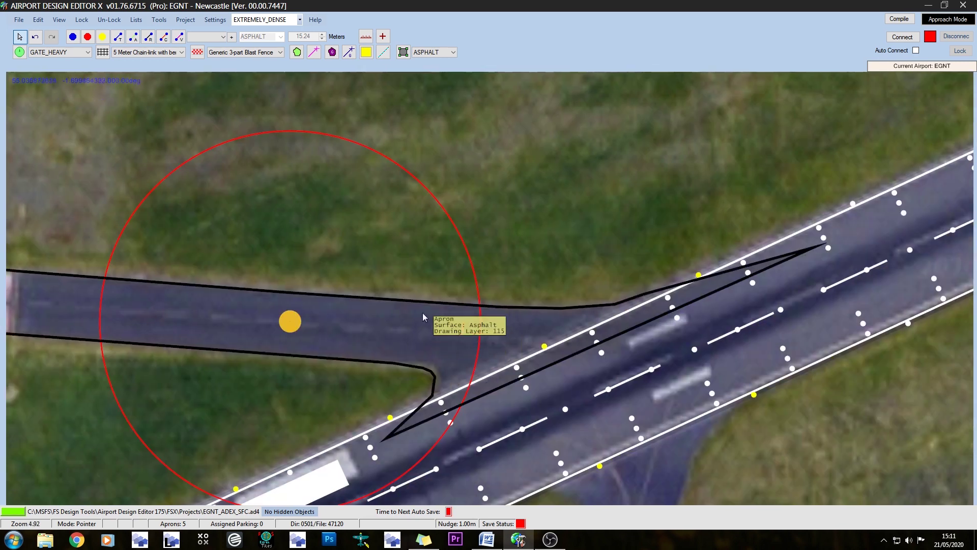
scroll(435, 318, "down", 1)
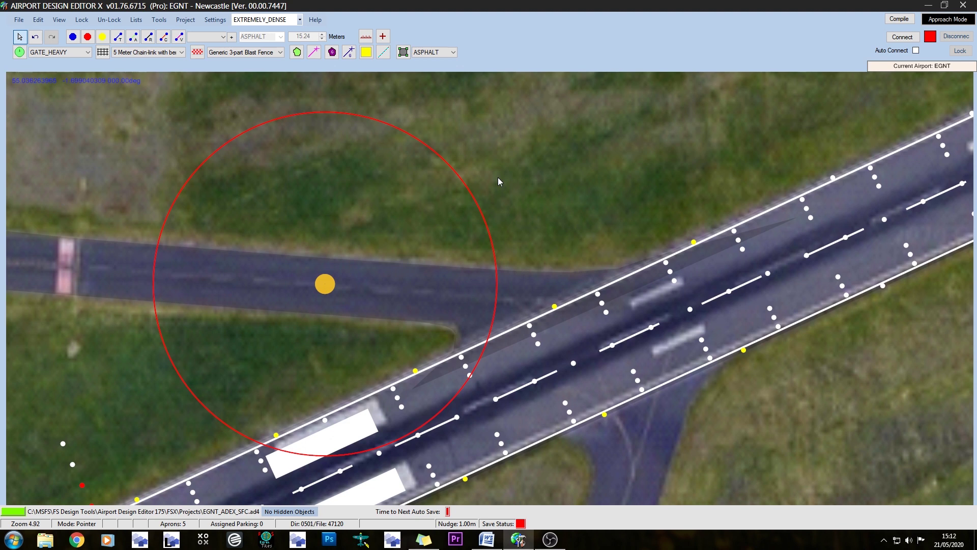
- Return the hold short node to the runway side of the pink holding marking, and delete it
left_click_drag(316, 288, 101, 275)
left_click_drag(492, 267, 733, 266)
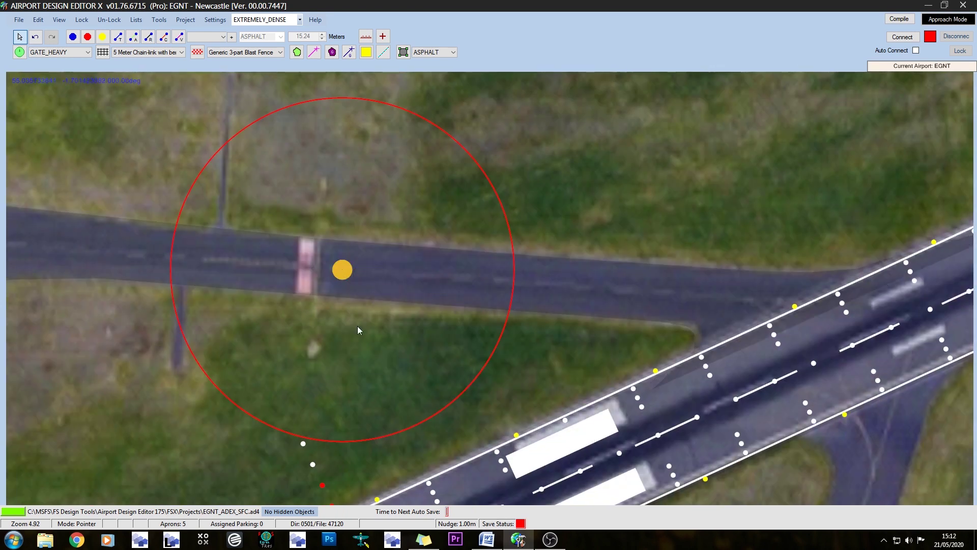
right_click_drag(584, 233, 513, 224)
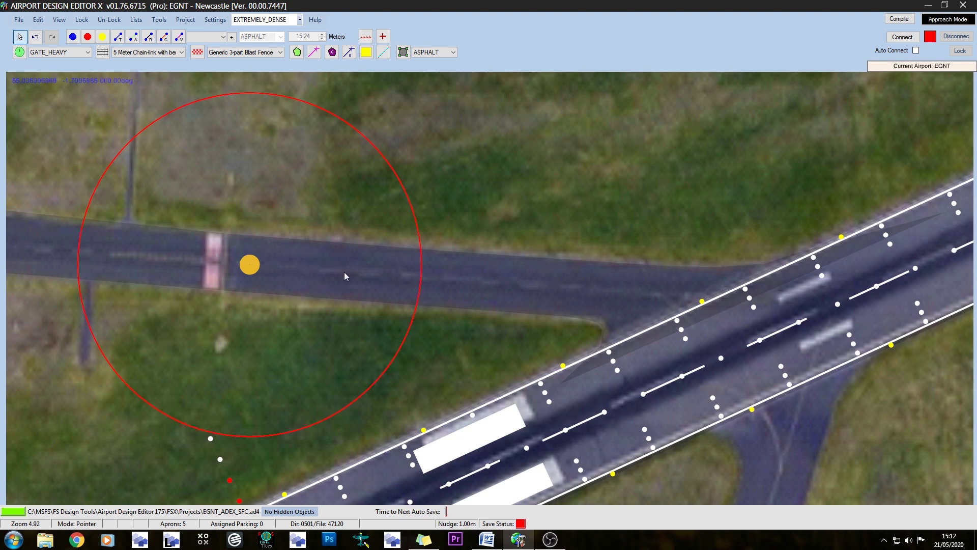
right_click_drag(776, 289, 509, 279)
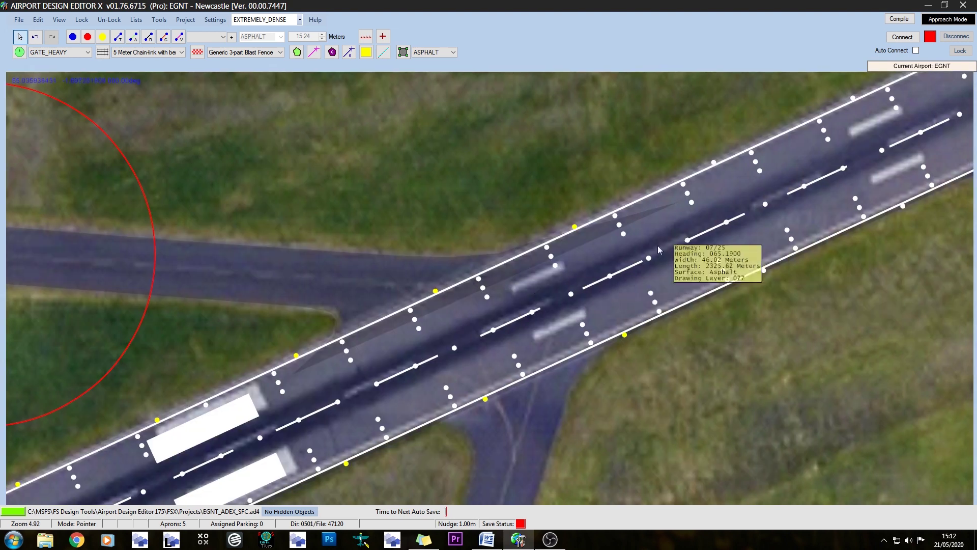
left_click_drag(360, 199, 625, 257)
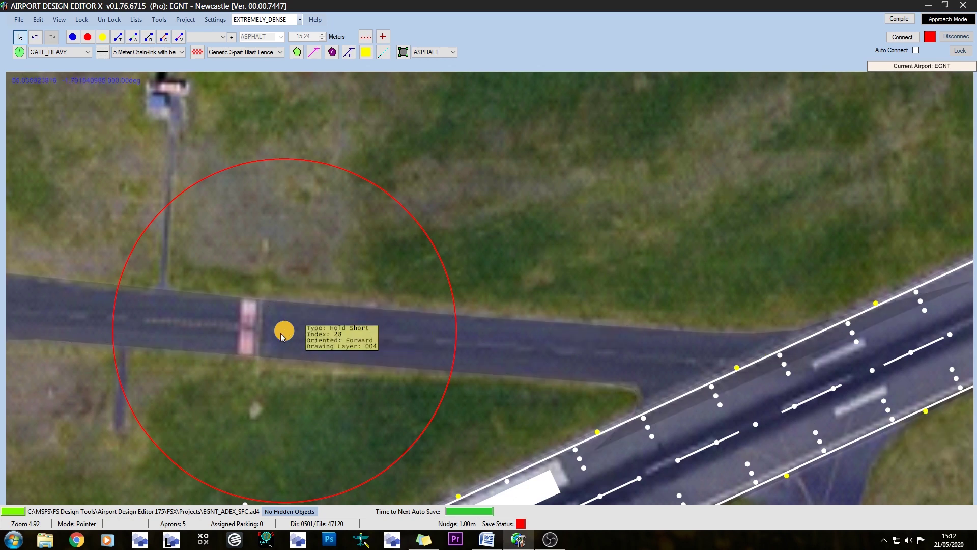
key("Delete")
- Follow the runway north-east and examine how the apron links meet it at the runway 25 end
left_click_drag(376, 225, 585, 10)
mouse_move(937, 175)
left_mouse_down()
mouse_move(443, 347)
mouse_move(415, 347)
left_mouse_up()
mouse_move(872, 154)
left_mouse_down()
mouse_move(667, 288)
mouse_move(394, 421)
left_mouse_up()
left_click_drag(769, 226, 240, 462)
left_click_drag(825, 186, 231, 419)
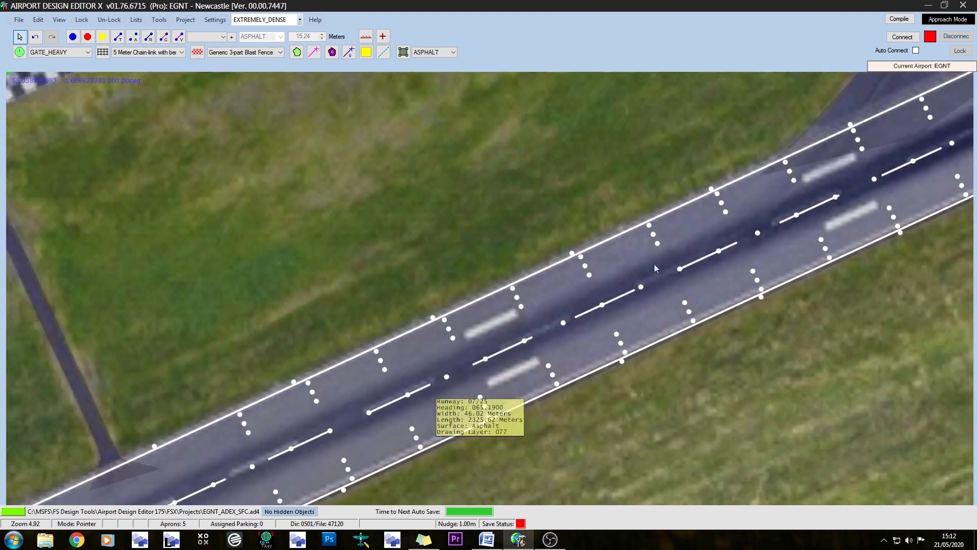
left_click_drag(733, 222, 220, 429)
left_click_drag(764, 161, 224, 469)
left_click_drag(817, 224, 233, 481)
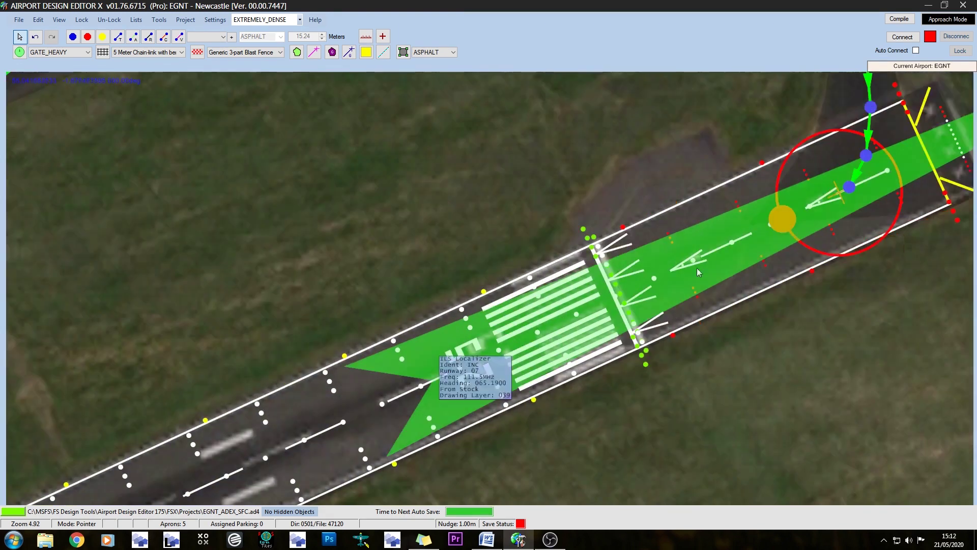
left_click_drag(493, 196, 290, 238)
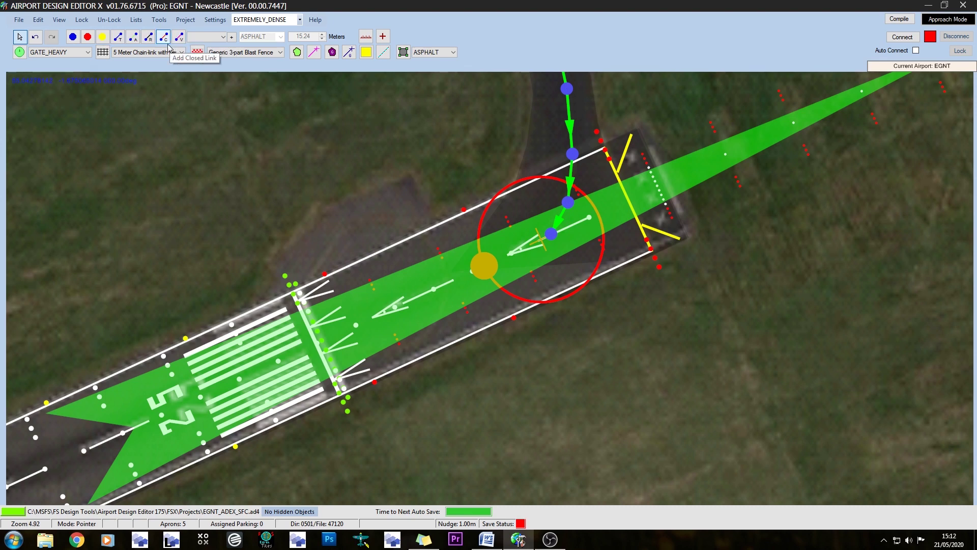
- Draw a runway link along the centreline from the apron link's node at the runway 25 end to the runway 07 end
left_click(148, 36)
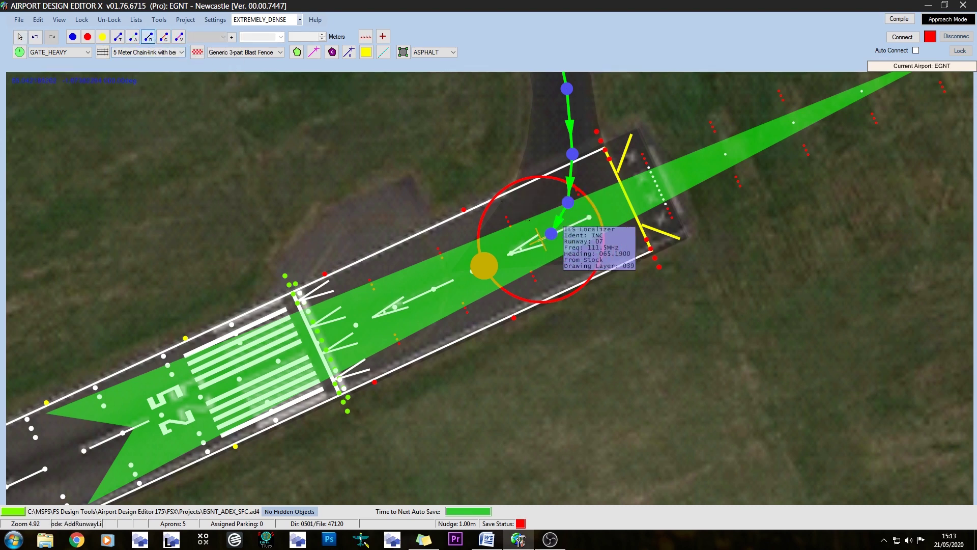
left_click(551, 234)
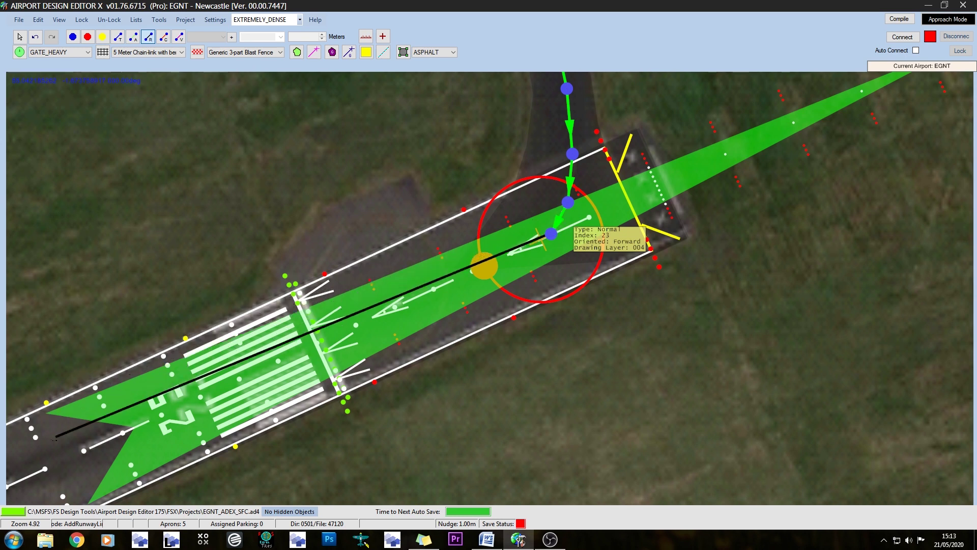
key("Left")
key("Left")
key("Left")
key("Left")
key("Left")
key("Left")
key("Left")
key("Left")
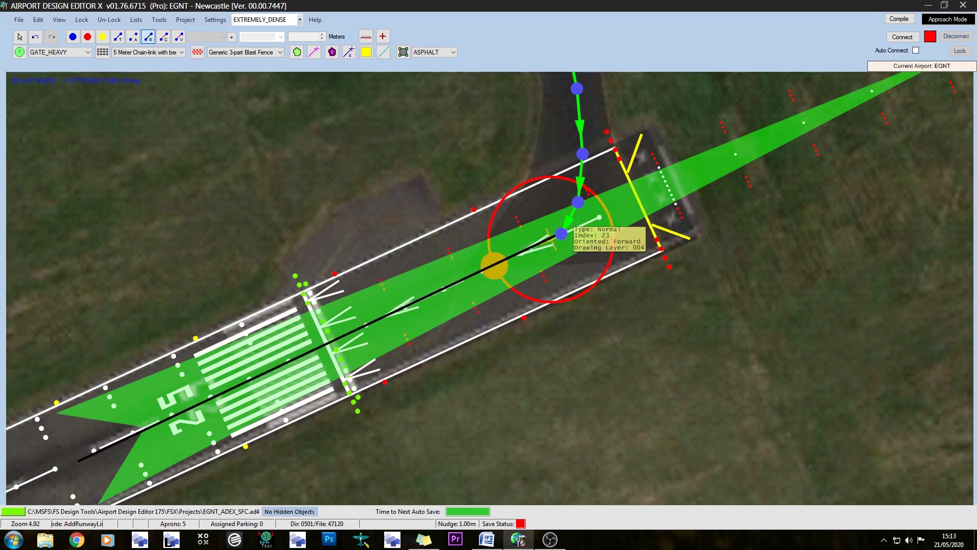
key("Left")
key("Left")
key("Left")
key("Left")
key("Left")
key("Left")
key("Left")
key("Left")
key("Left")
key("Left")
key("Left")
key("Left")
key("Left")
key("Left")
key("Left")
key("Left")
key("Left")
key("Left")
key("Left")
key("Left")
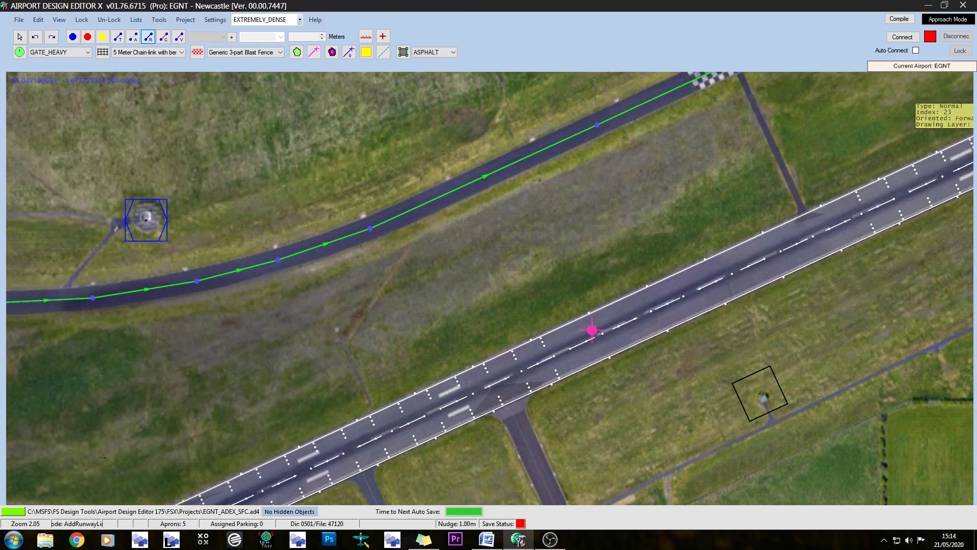
key("Down")
key("Down")
key("Down")
key("Down")
key("Down")
key("Down")
key("Down")
key("Down")
key("Down")
key("Down")
key("Down")
key("Down")
key("Down")
key("Down")
key("Down")
key("Down")
key("Down")
key("Down")
key("Down")
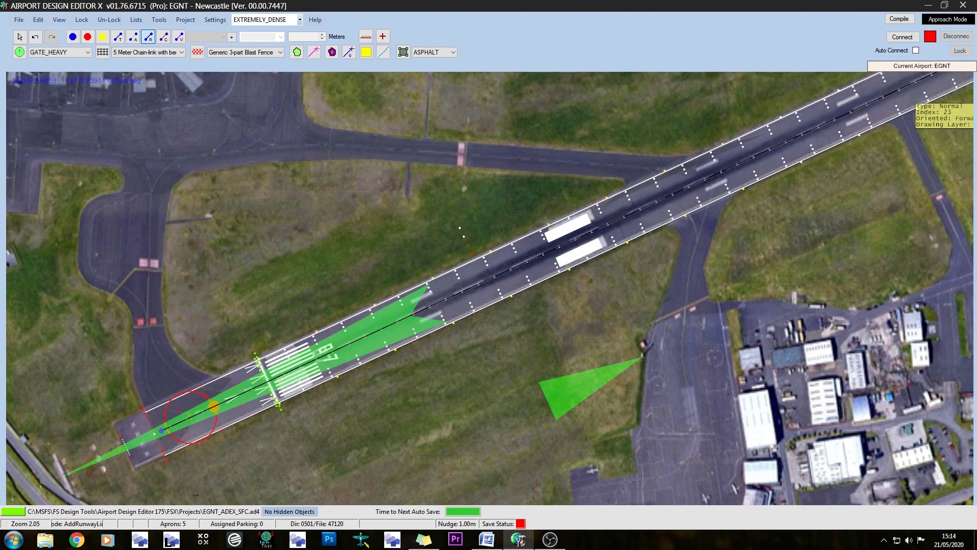
scroll(161, 459, "up", 5)
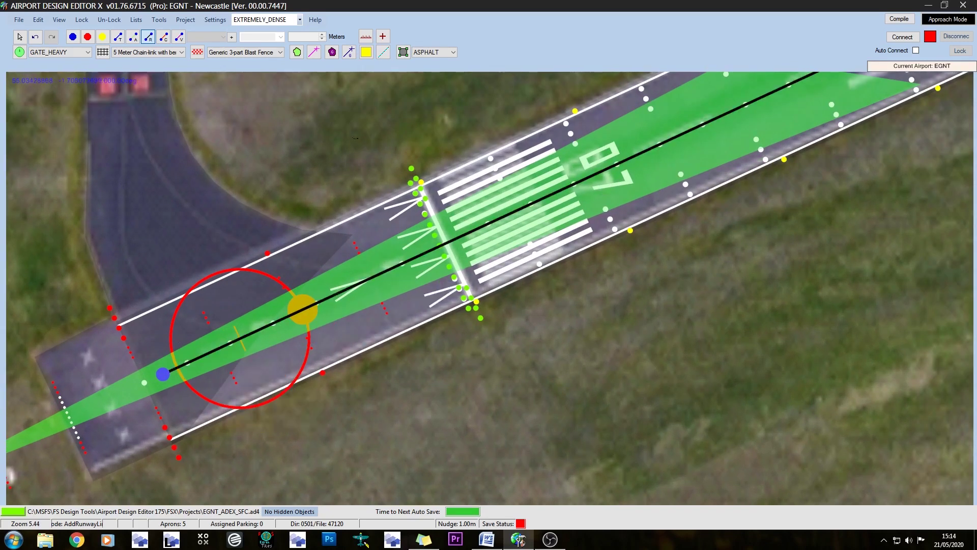
- Run asphalt apron links, 15.24 m wide, from the taxiway junction node south past the pink markings east of the terminal
right_click_drag(338, 189, 358, 371)
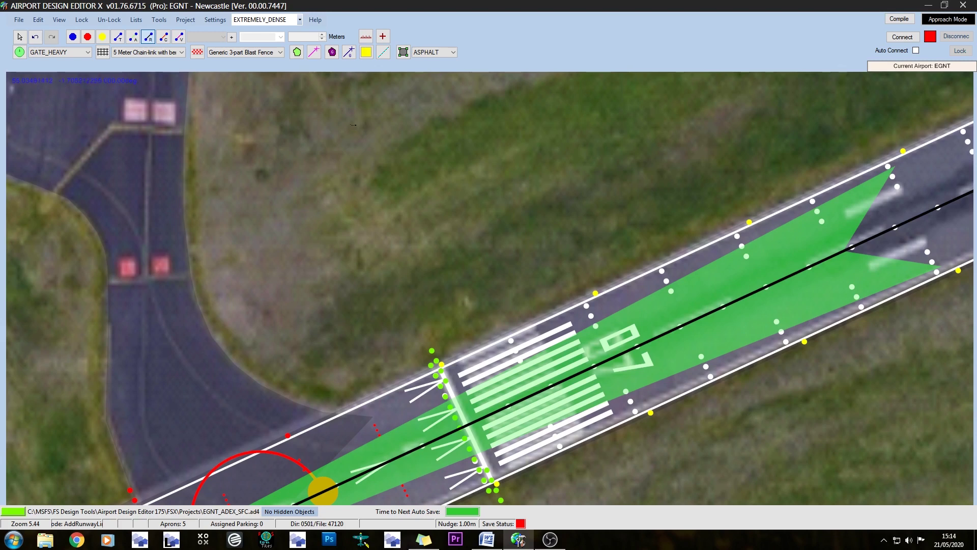
right_click_drag(407, 367, 508, 159)
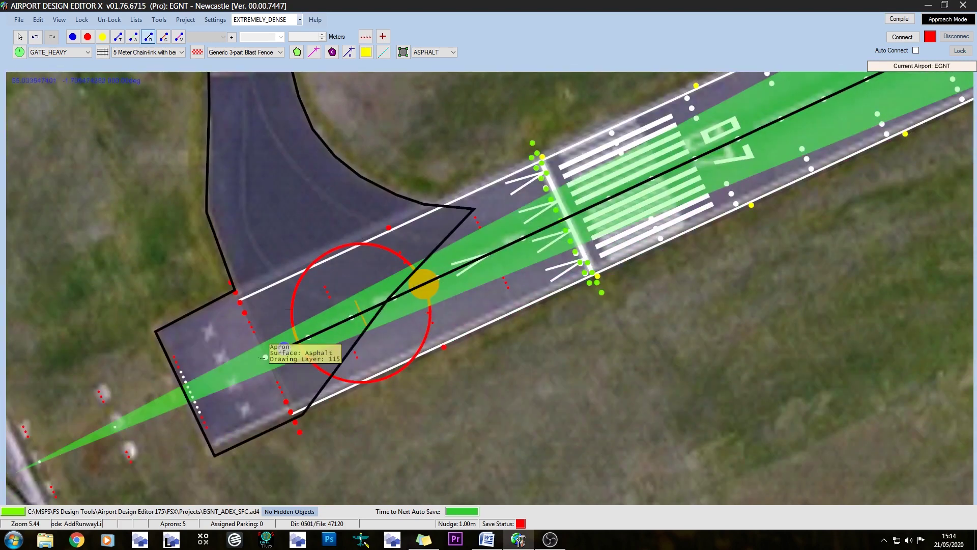
right_click_drag(463, 246, 507, 513)
right_click_drag(526, 251, 672, 402)
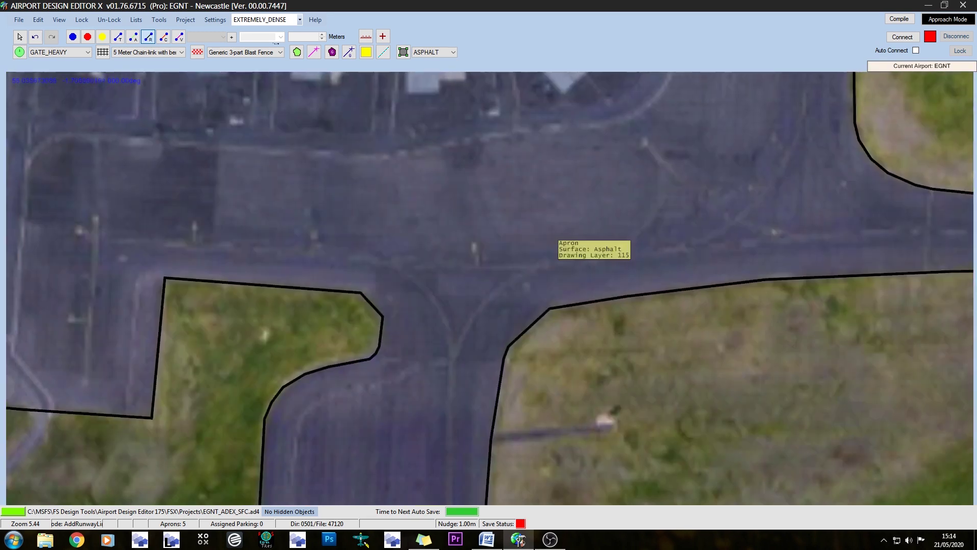
left_click(132, 36)
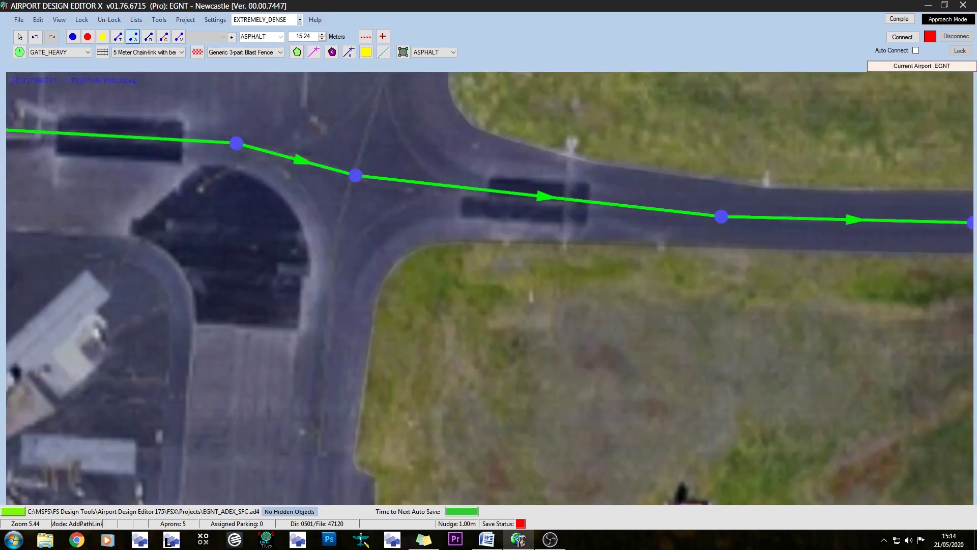
right_click_drag(586, 237, 586, 234)
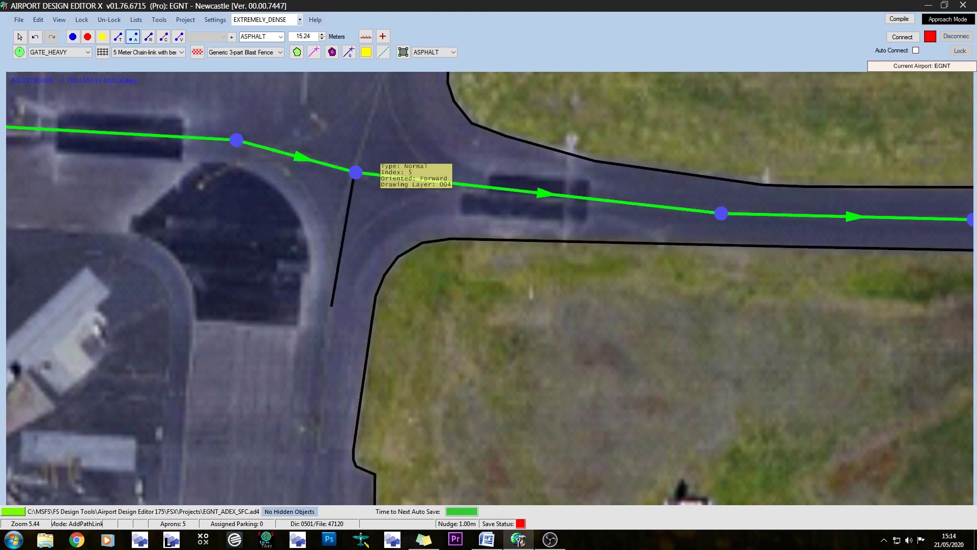
left_click_drag(331, 306, 331, 306)
right_click_drag(425, 409, 588, 221)
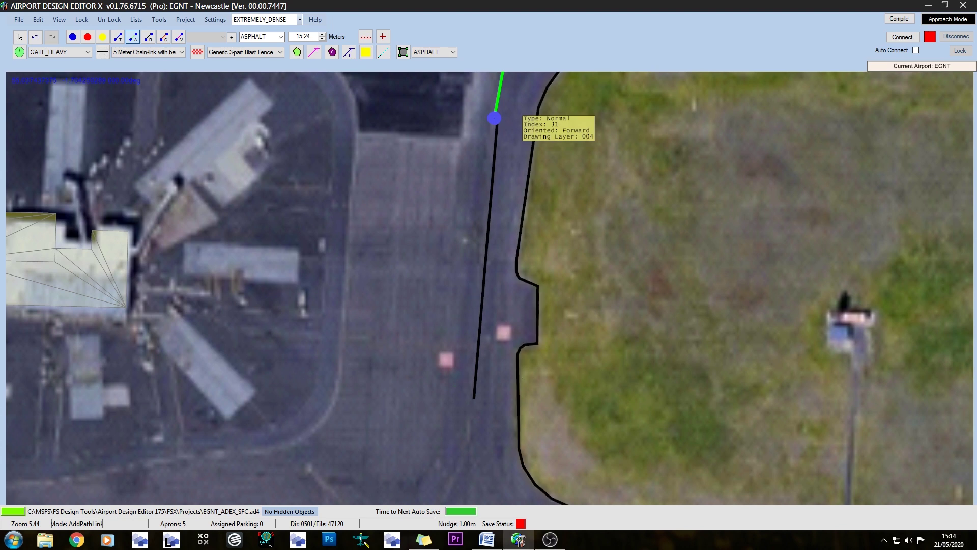
left_click(475, 397)
right_click_drag(474, 397, 482, 148)
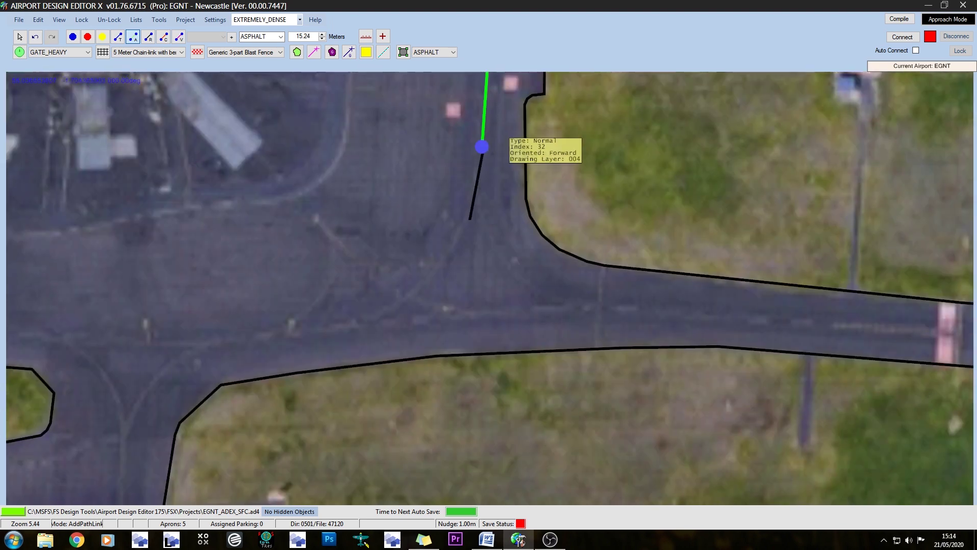
- Continue the apron links around the bend, west along the apron south of the terminal, and south into its south-western corner
left_click(469, 215)
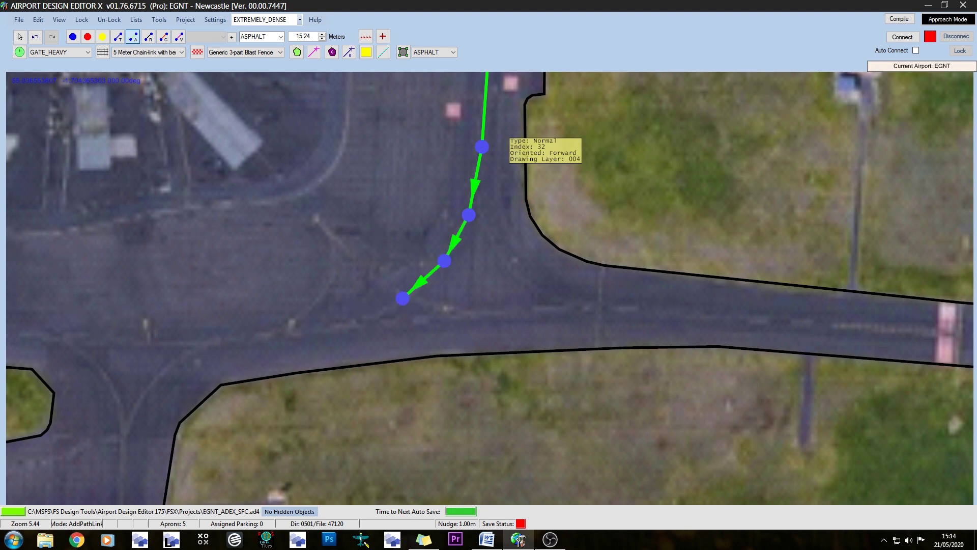
left_click(338, 329)
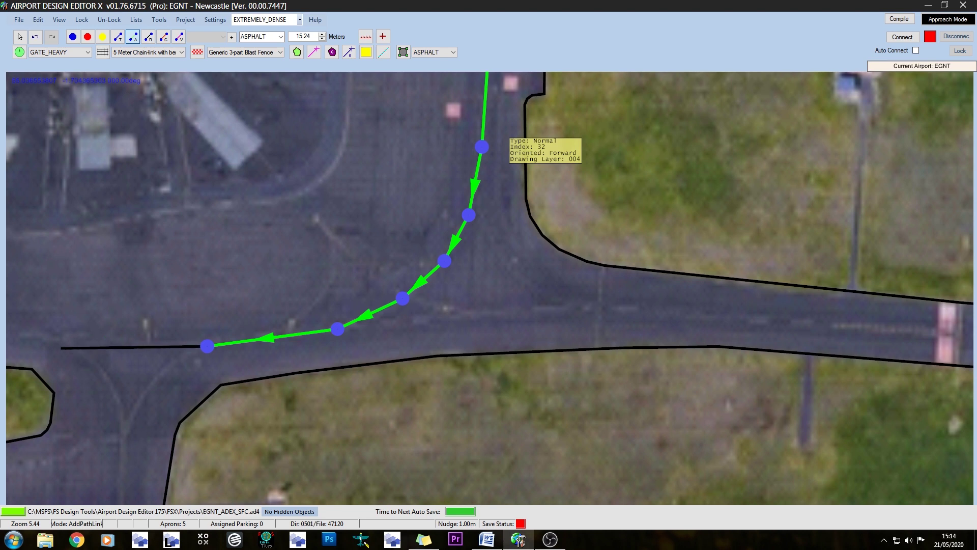
left_click(52, 339)
middle_click_drag(482, 391, 975, 328)
left_click(544, 276)
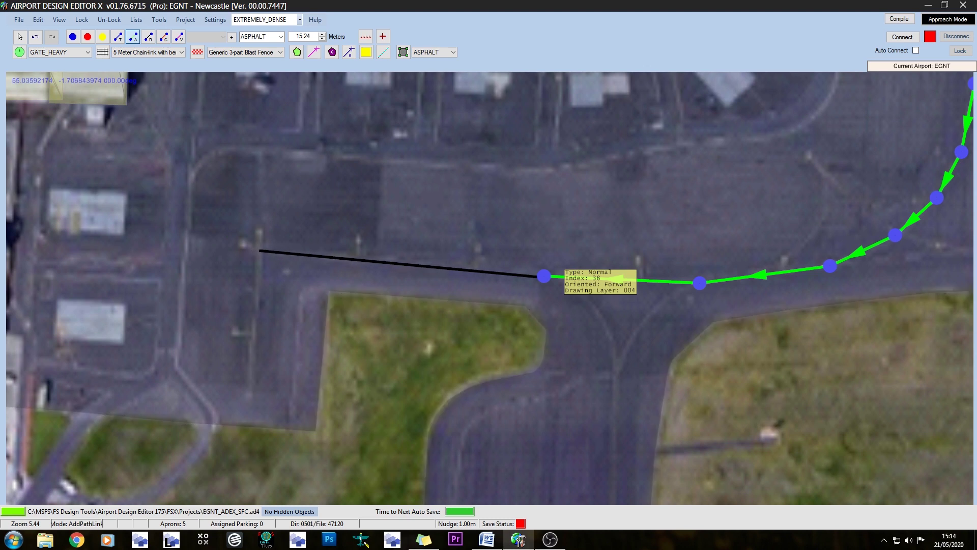
left_click(258, 255)
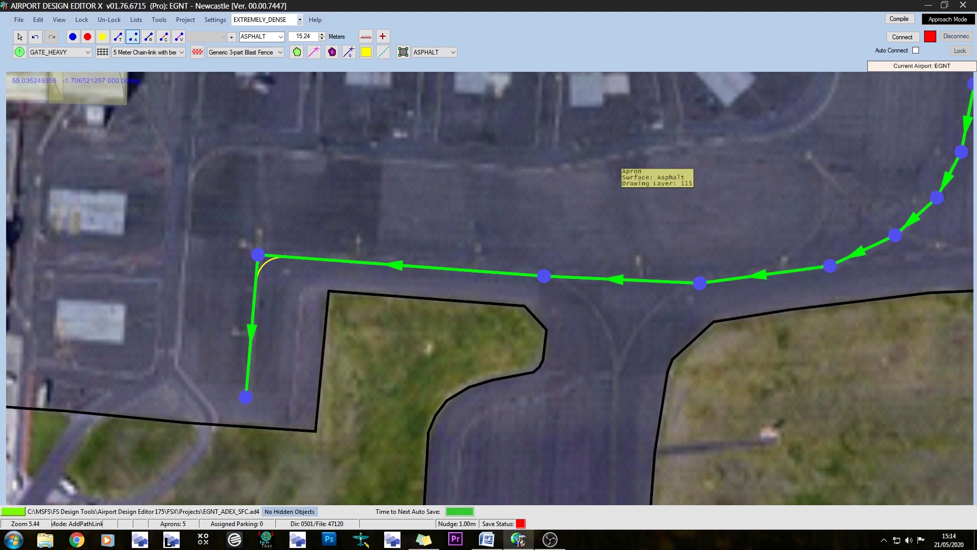
- Link the two nodes above the southern taxiway junction to a shared node on the taxiway centreline, forming a Y
right_click_drag(573, 394, 338, 331)
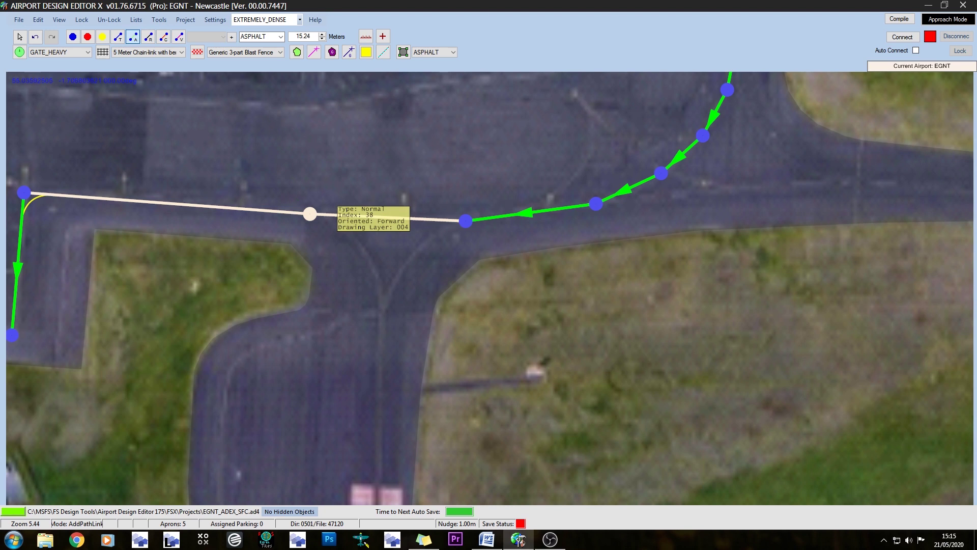
left_click_drag(310, 214, 348, 240)
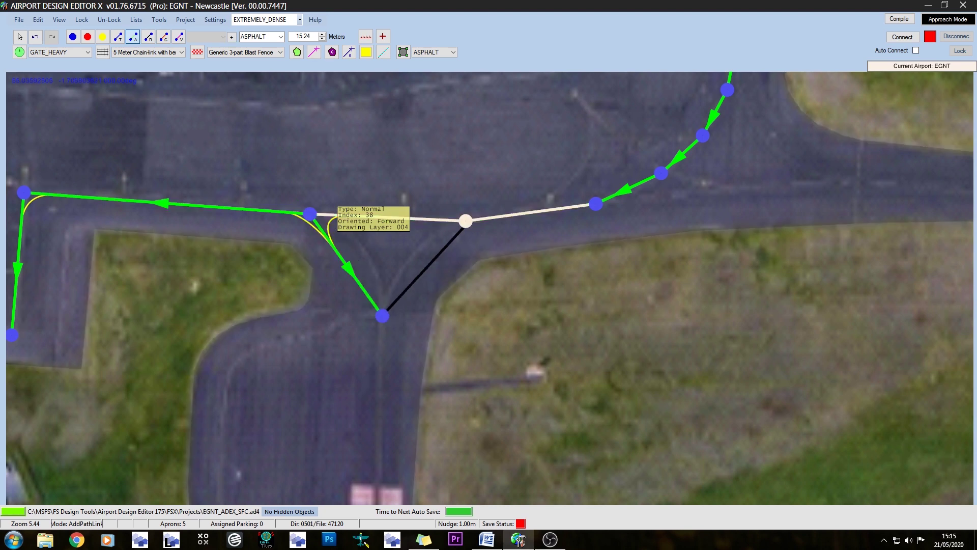
left_click_drag(466, 222, 465, 221)
- Link the Y's lower node south to the red holding marking, and branch two curved apron links onto the runway 07 end
right_click_drag(565, 360, 540, 227)
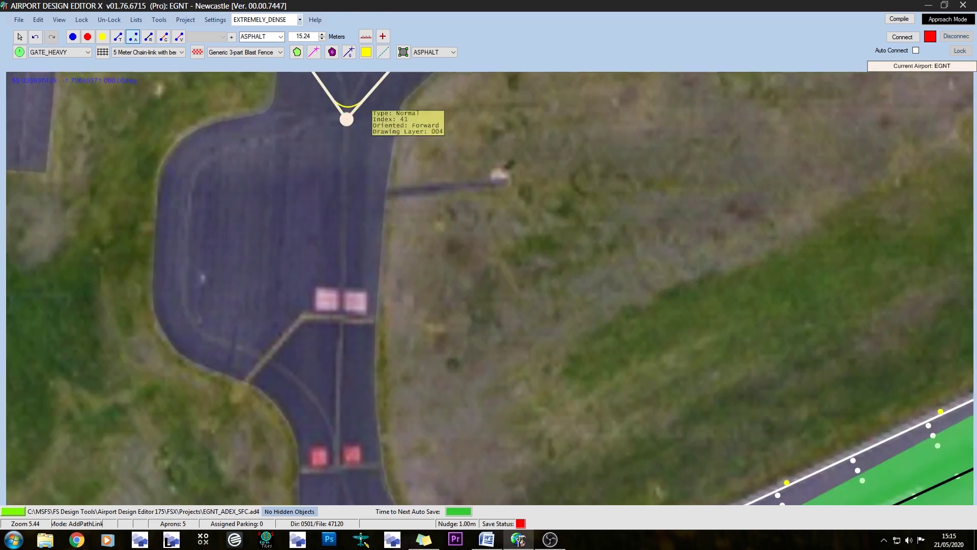
left_click(347, 119)
left_click(251, 316)
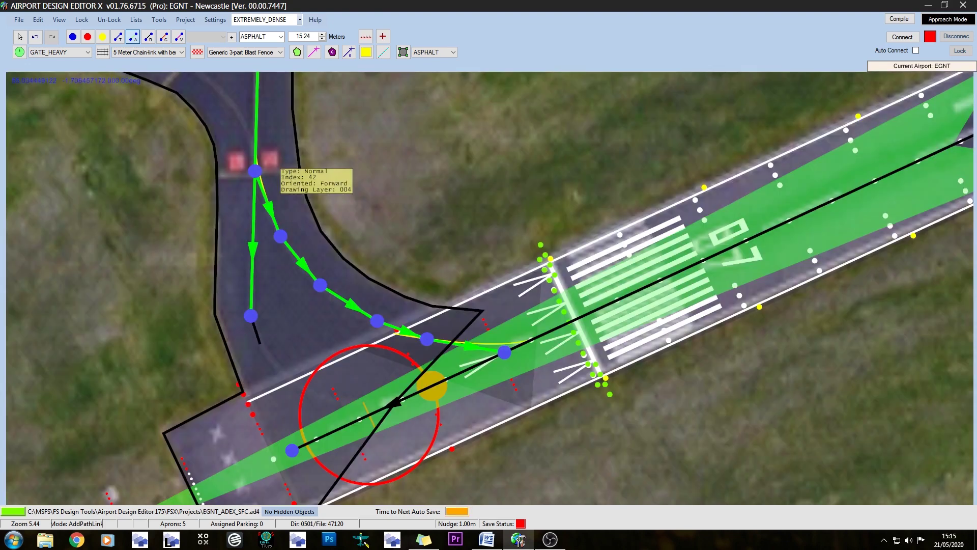
left_click(281, 372)
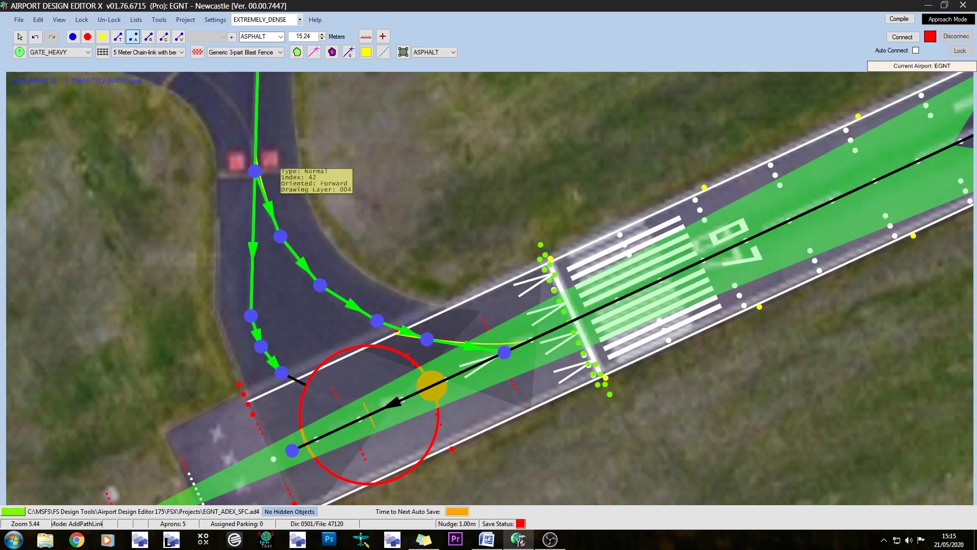
left_click(306, 386)
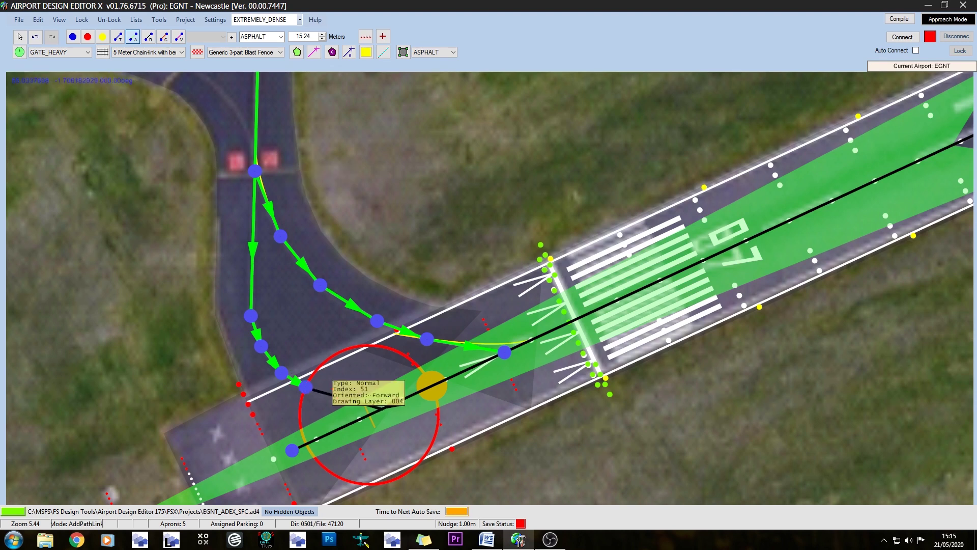
left_click(379, 411)
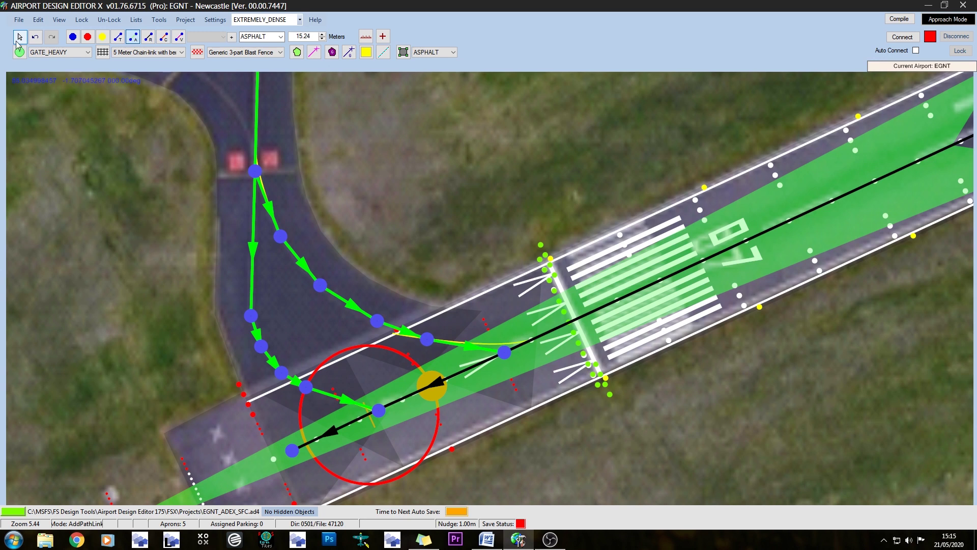
- Delete the runway link's end node beyond the western apron link's junction at the runway 07 end
left_click(20, 37)
scroll(433, 385, "up", 3)
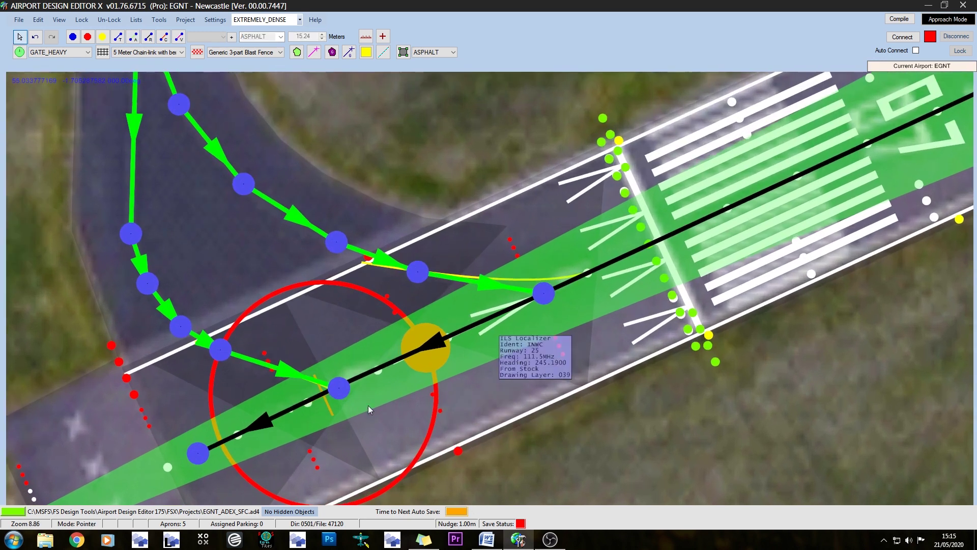
left_click_drag(144, 502, 302, 433)
left_click(351, 376)
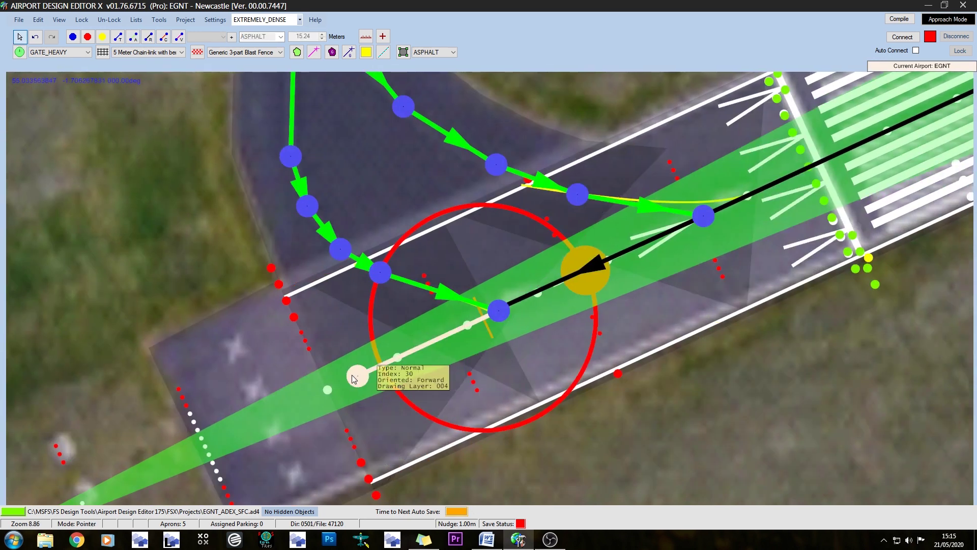
left_click(352, 376)
key("Delete")
- Try to trace an apron link with closely spaced nodes from the red holding marking's node along the curved line north-west
left_click_drag(589, 164, 414, 537)
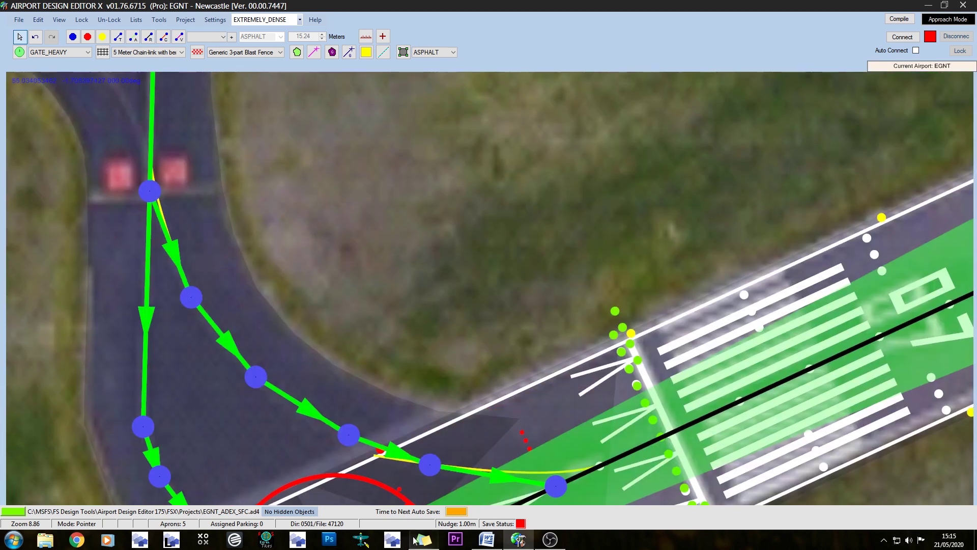
left_click_drag(416, 211, 609, 513)
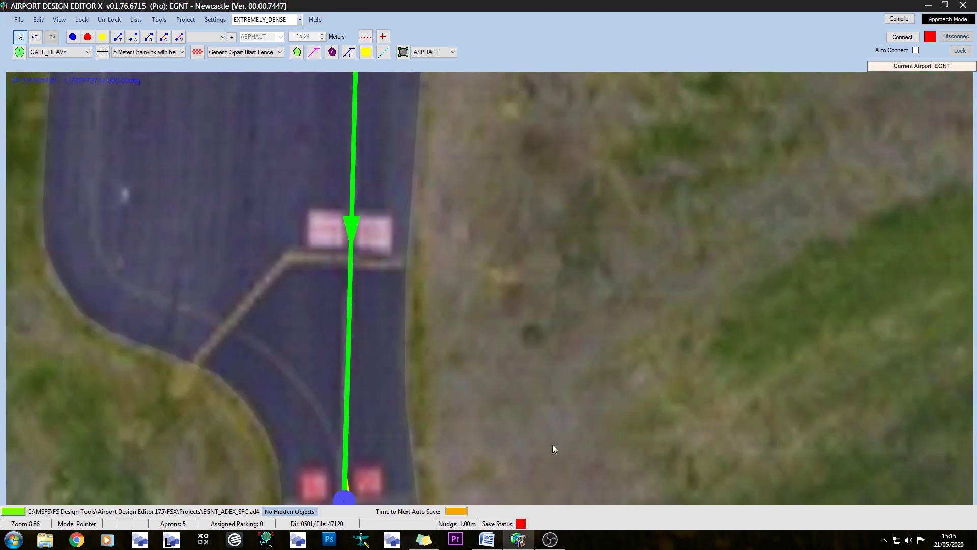
left_click(133, 37)
key("Left")
key("Left")
key("Left")
key("Down")
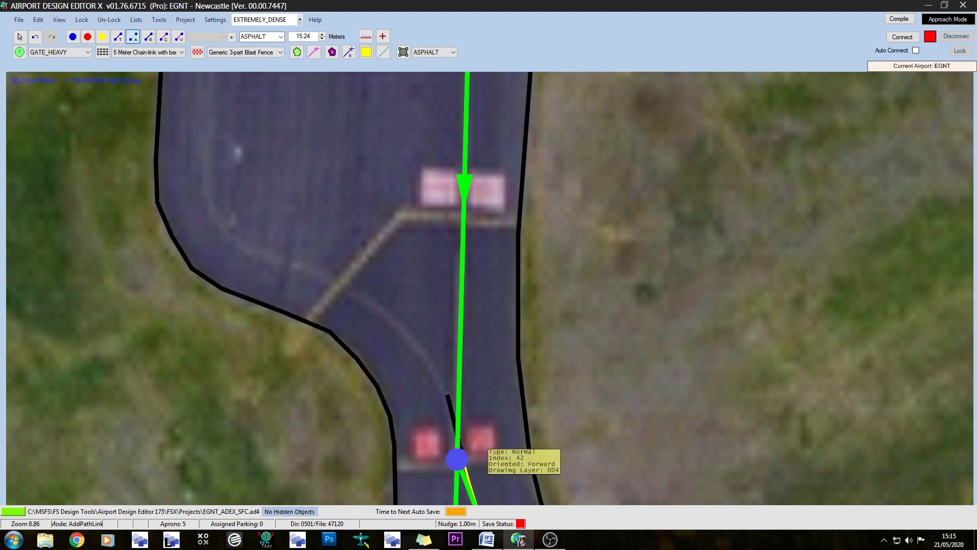
left_click(457, 459)
left_click(447, 395)
left_click(423, 349)
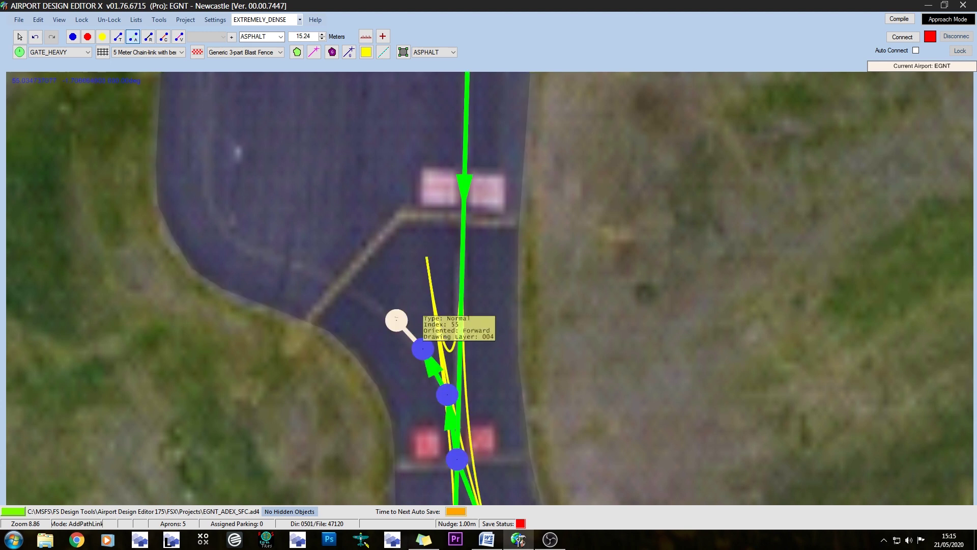
left_click(397, 320)
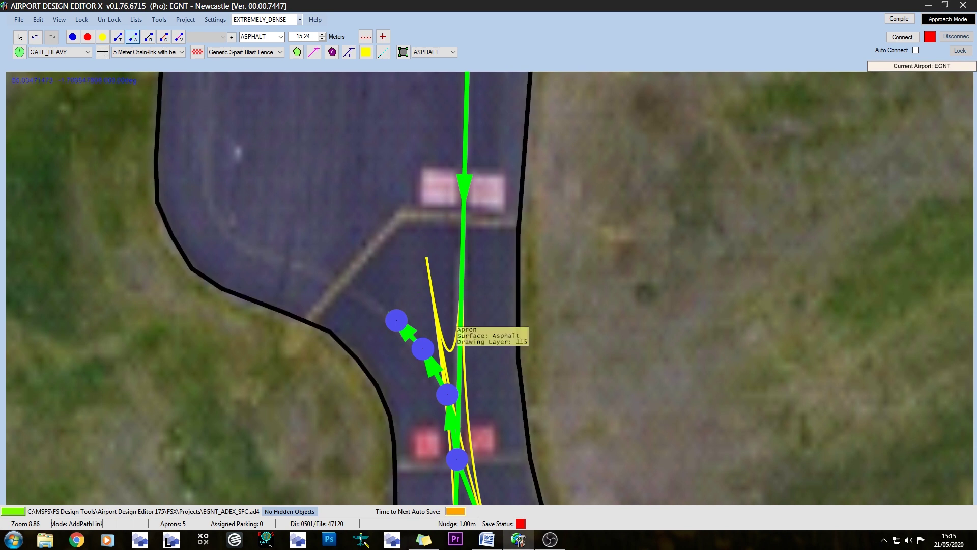
key("ctrl+z")
key("ctrl+z")
key("ctrl+z")
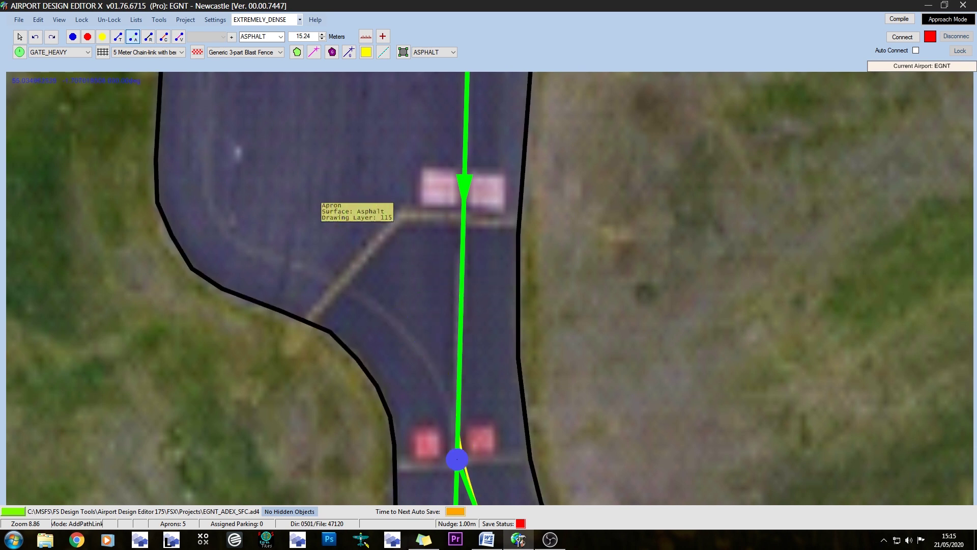
- Trace apron links from the red holding marking's node through the western bay's curved line and around to the Y's lower node
left_click(457, 460)
left_click(408, 332)
left_click(334, 280)
left_click(207, 200)
middle_click_drag(274, 158, 277, 437)
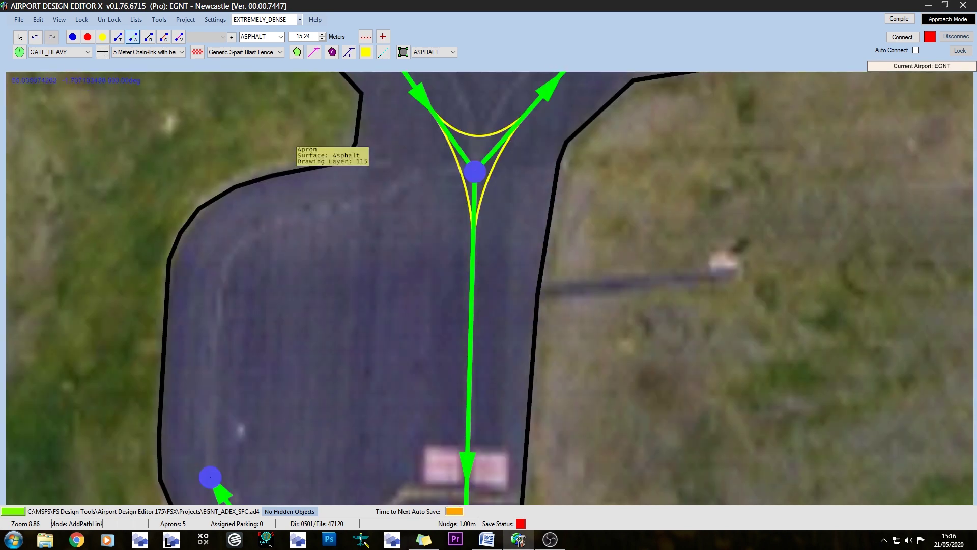
left_click(210, 477)
left_click(221, 271)
left_click(244, 239)
left_click(316, 215)
left_click(475, 172)
- Add a straight vehicle link about 136 m long beside the two south-western stands, running north to the terminal building
scroll(475, 172, "down", 3)
middle_click_drag(326, 87, 397, 493)
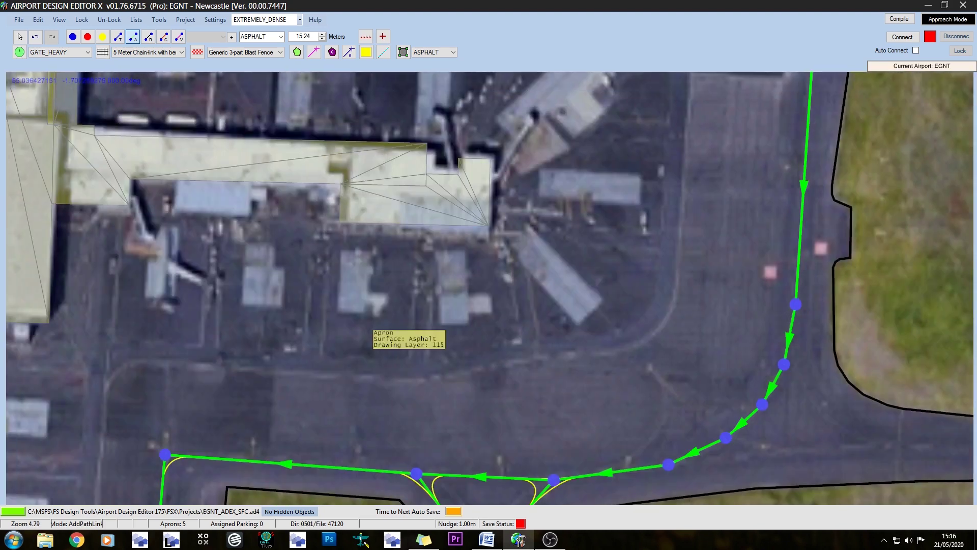
left_click(181, 39)
middle_click_drag(276, 359, 497, 224)
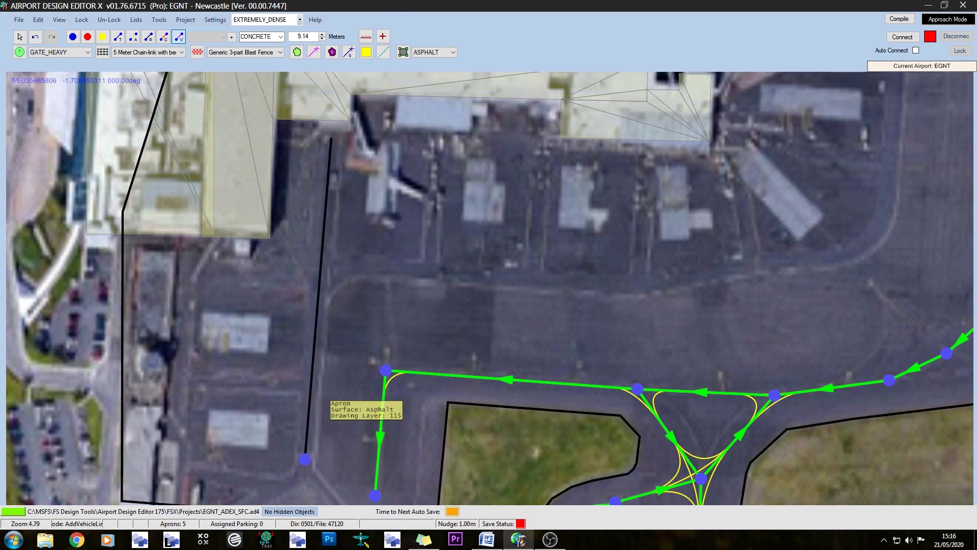
left_click(332, 130)
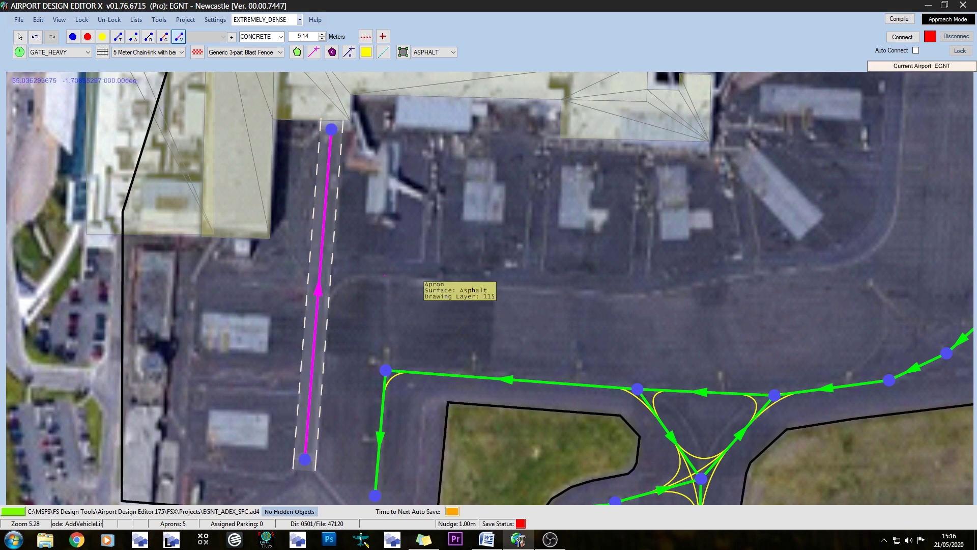
- Set the width of the vehicle link beside the south-western stands to 8.78 metres
scroll(399, 289, "up", 5)
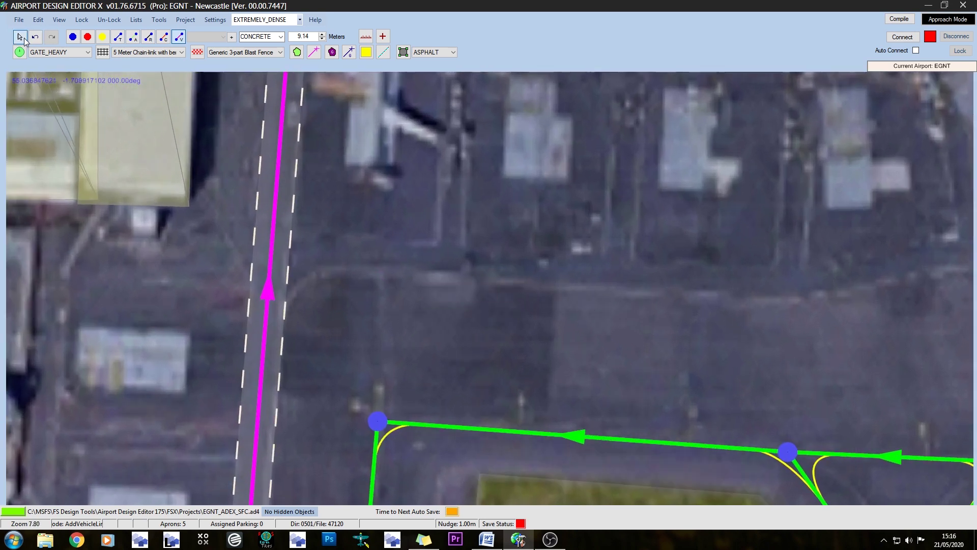
left_click(20, 36)
double_click(276, 183)
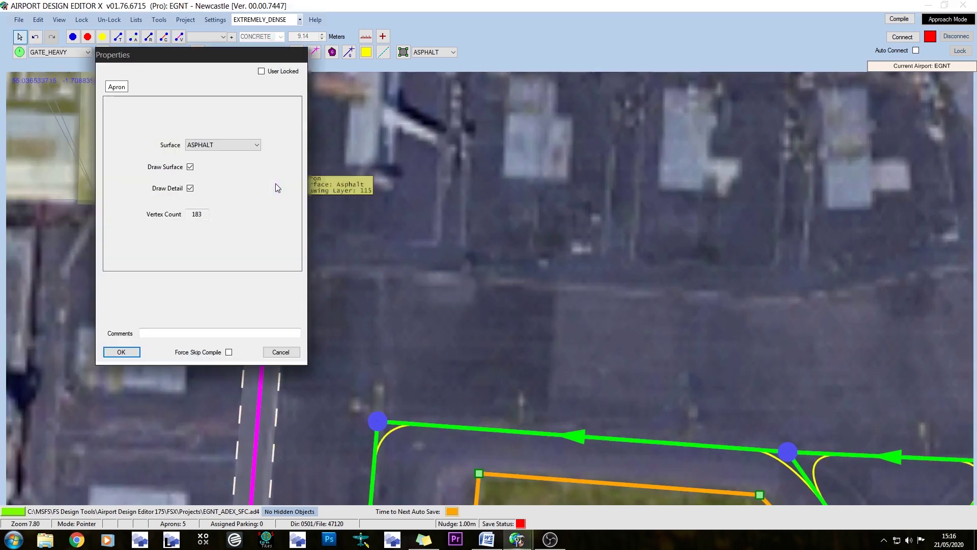
left_click(281, 352)
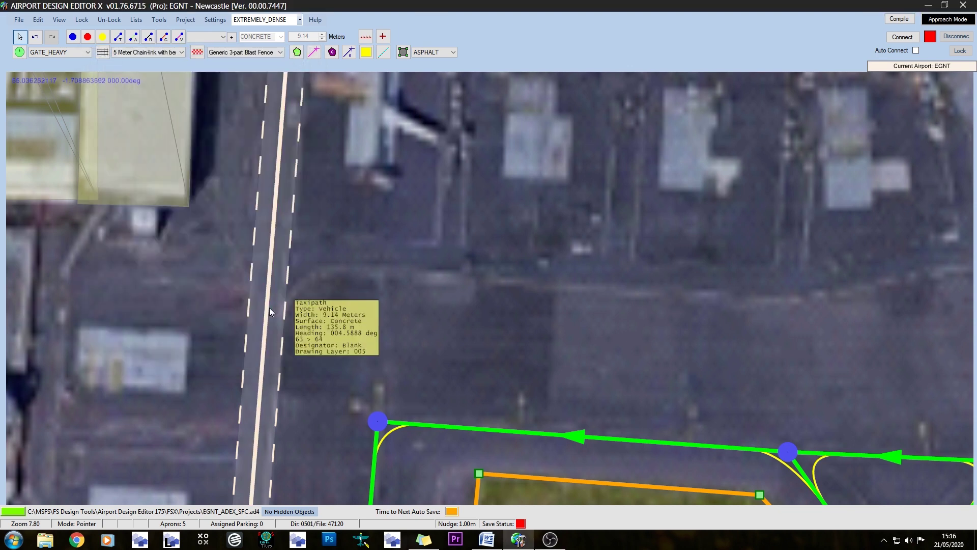
double_click(270, 307)
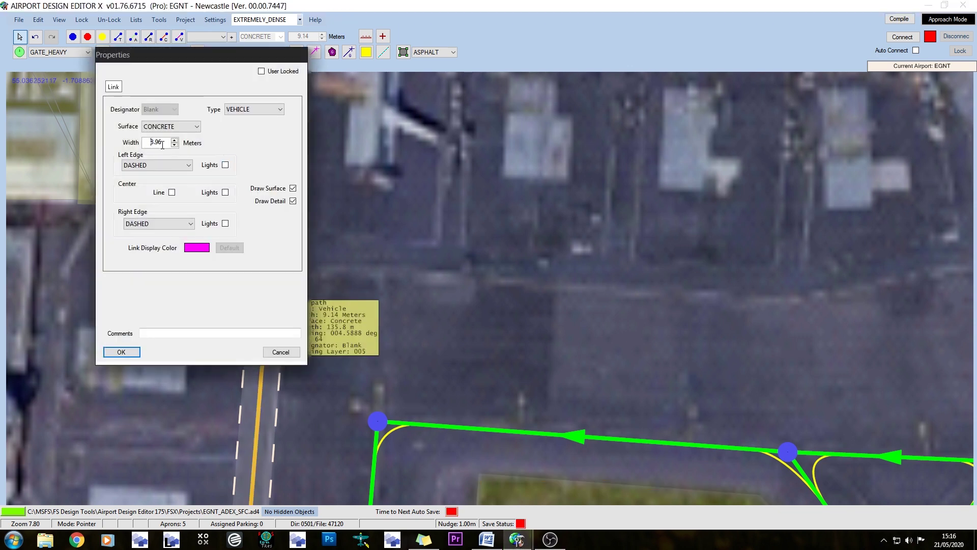
left_click(121, 352)
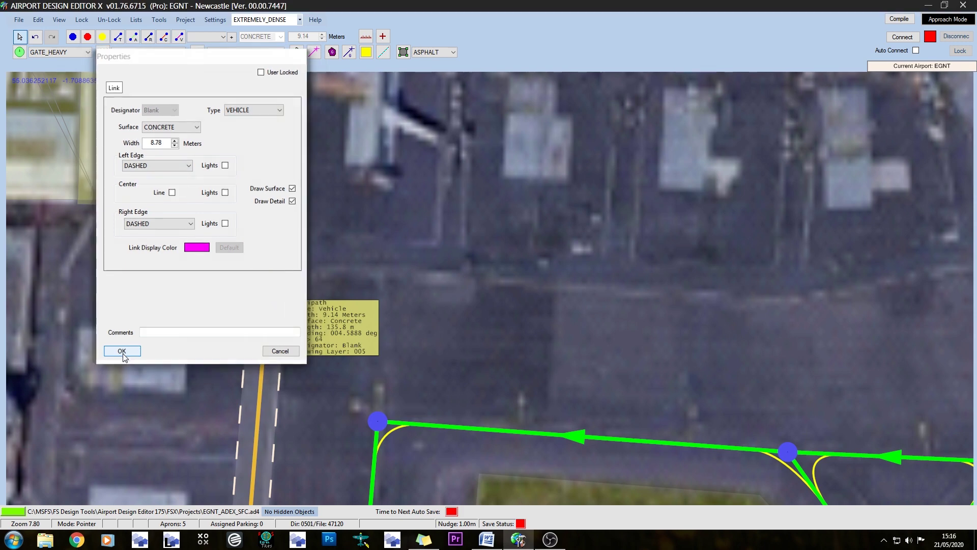
- Trace apron links from both ends of the apron curve east along the taxiway, past the red holding marking, to the runway
left_click_drag(402, 302, 359, 326)
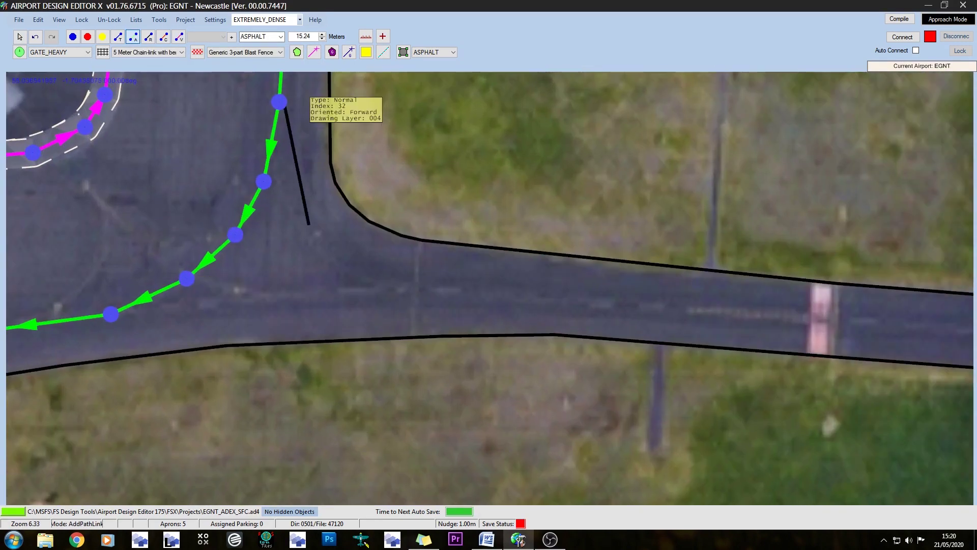
left_click_drag(111, 314, 422, 285)
right_click_drag(422, 305, 593, 291)
left_click_drag(284, 299, 594, 270)
left_click_drag(66, 290, 771, 346)
right_click_drag(561, 351, 28, 349)
left_click_drag(238, 355, 743, 384)
scroll(739, 385, "down", 2)
right_click_drag(739, 386, 683, 120)
right_click_drag(122, 237, 652, 284)
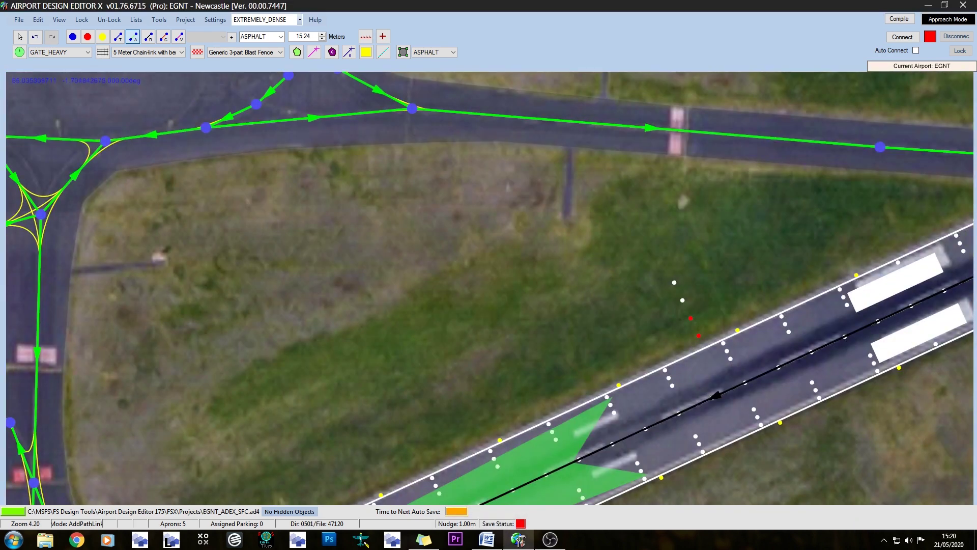
right_click(574, 540)
key("Escape")
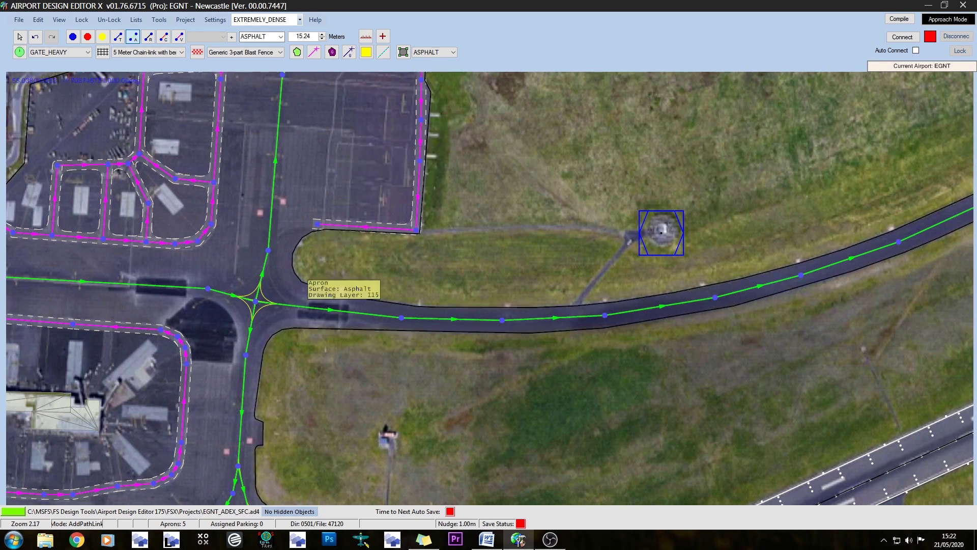
- Place two GATE_SMALL parking spots on the two south-western stands beside the vehicle link
right_click_drag(376, 422, 585, 178)
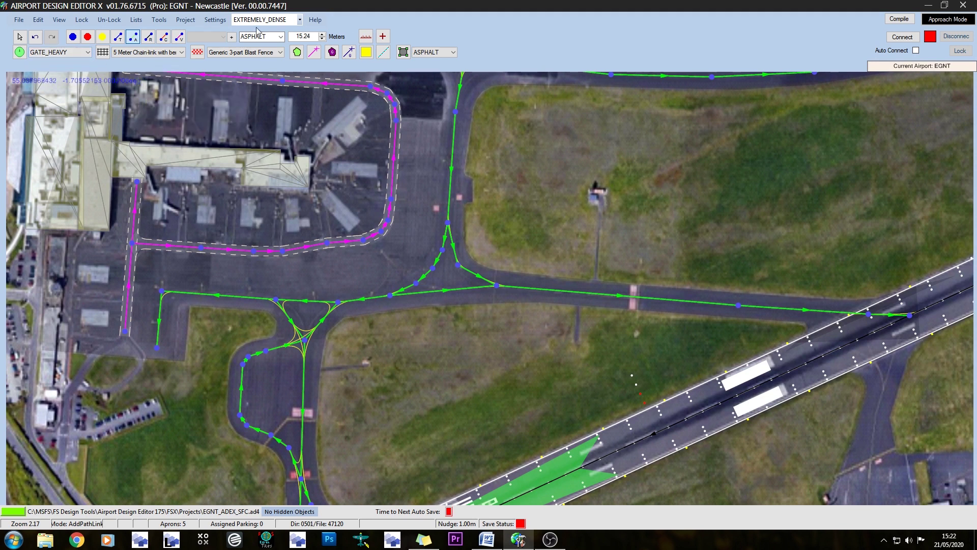
left_click(44, 53)
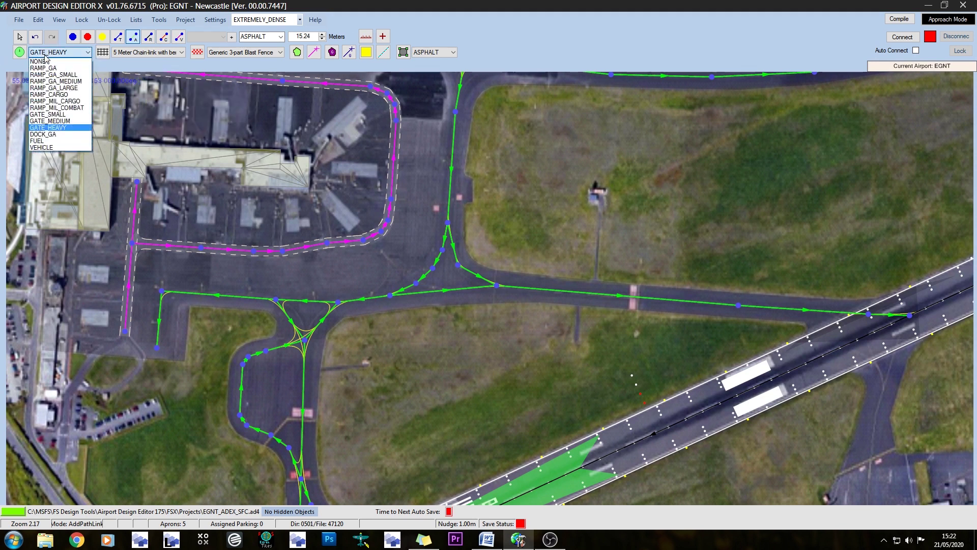
left_click(75, 82)
scroll(298, 262, "up", 4)
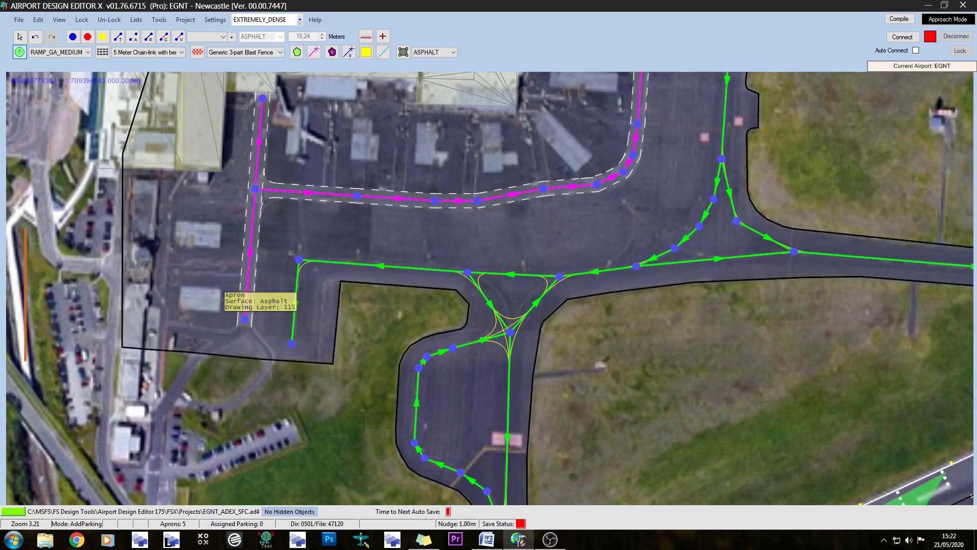
left_click(85, 56)
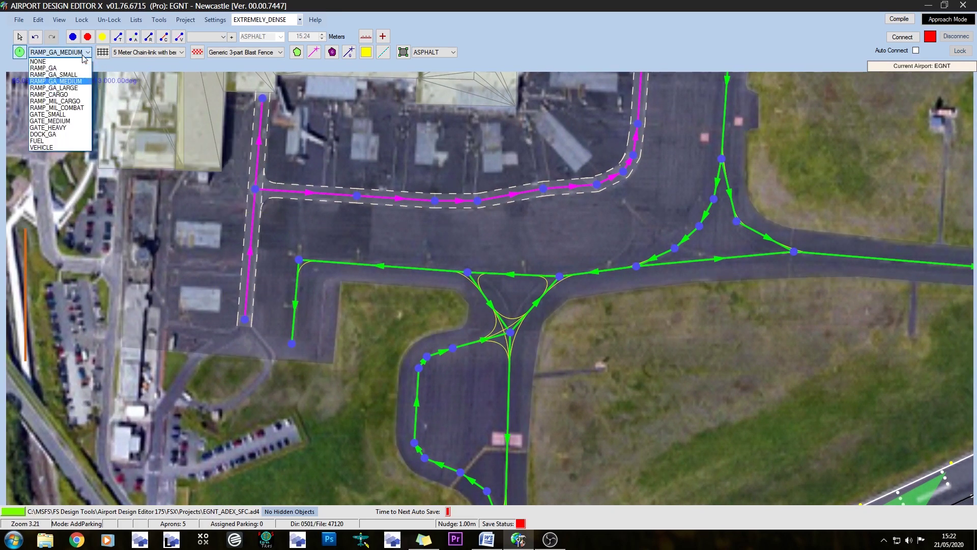
left_click(76, 122)
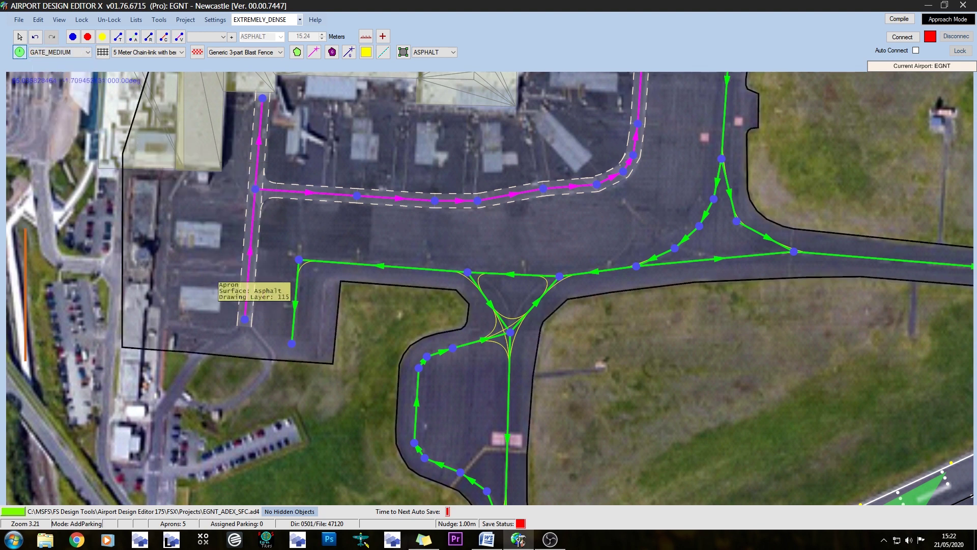
left_click(64, 53)
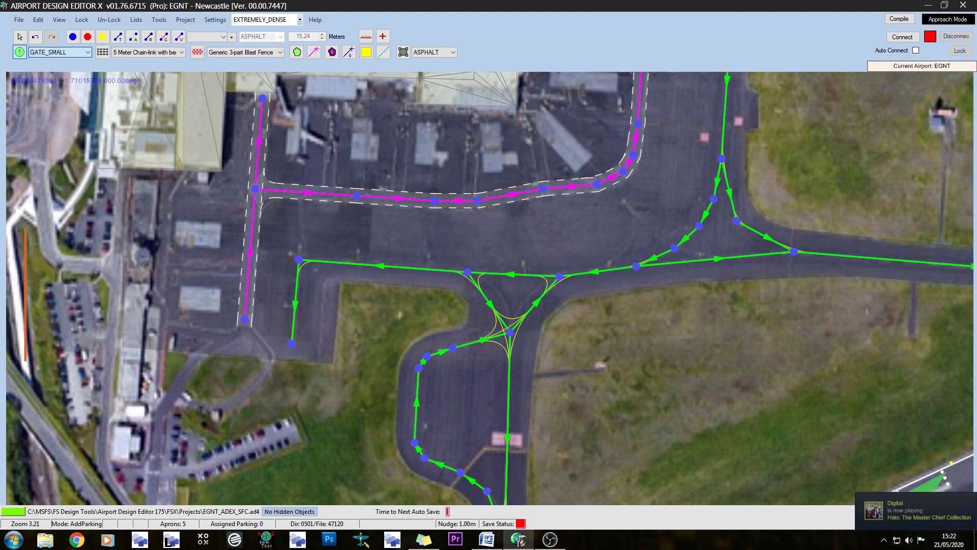
left_click(56, 115)
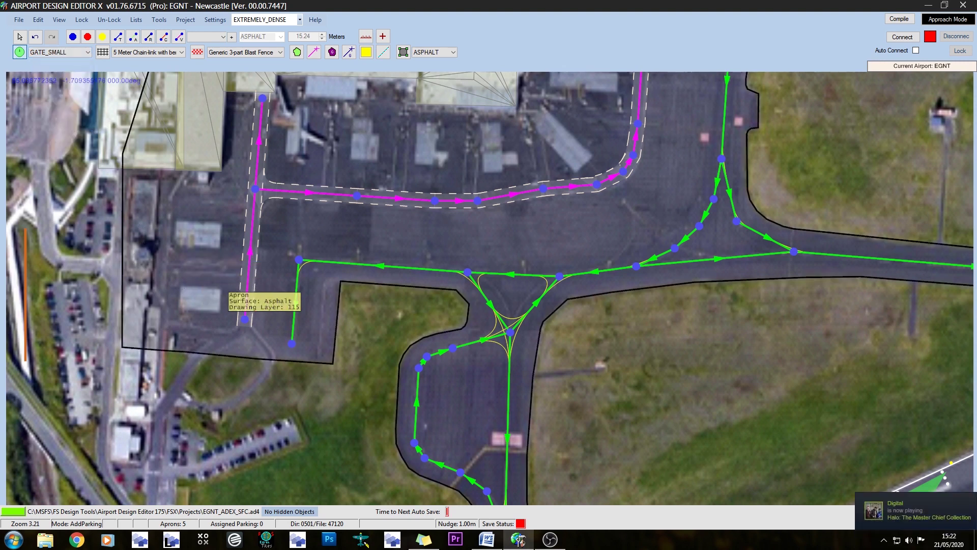
left_click(203, 300)
left_click(204, 234)
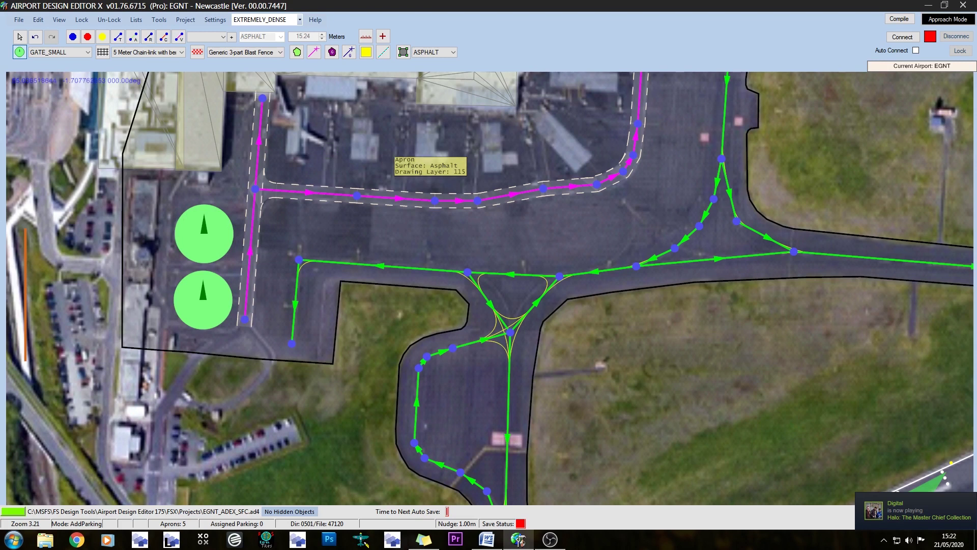
- Place four GATE_MEDIUM parking spots in a row on the stands along the terminal pier's south side
right_click_drag(381, 160, 382, 239)
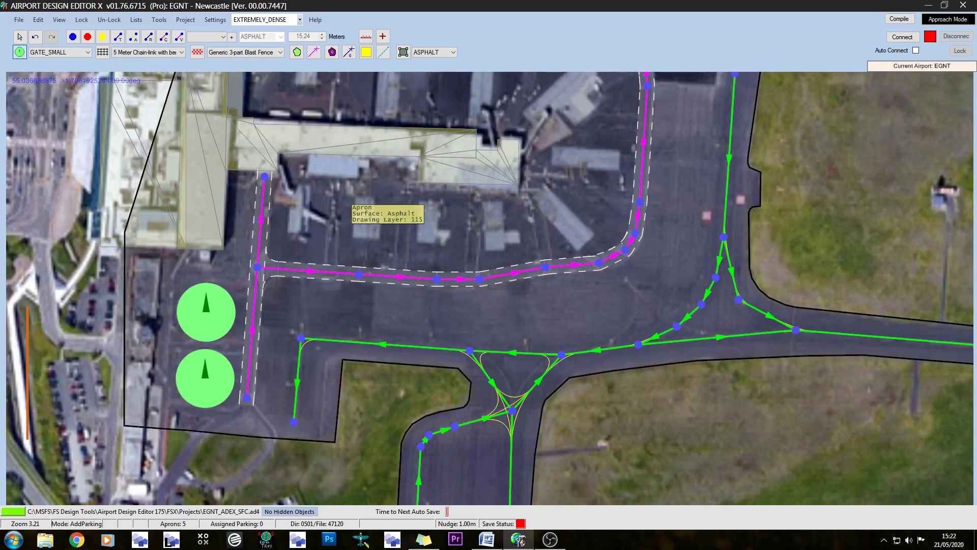
right_click_drag(414, 190, 373, 282)
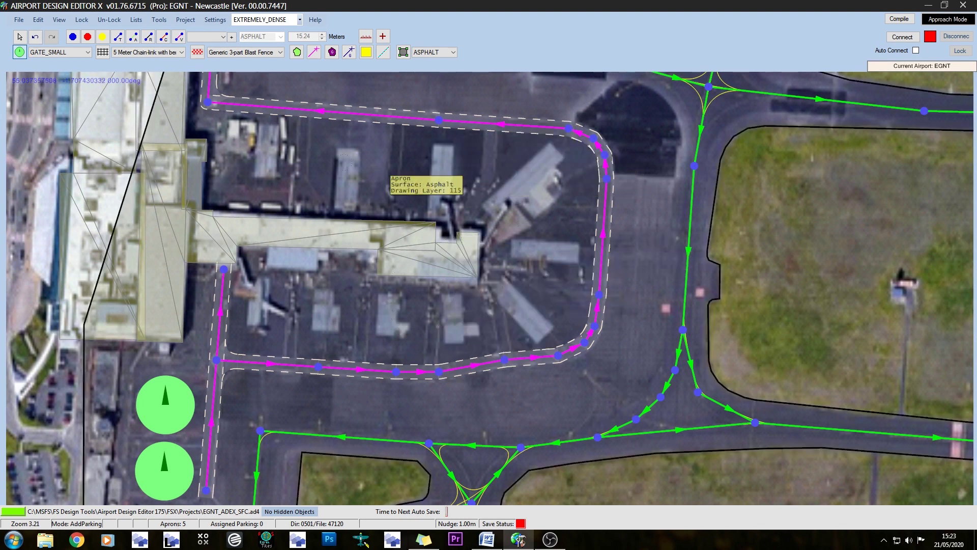
left_click(66, 53)
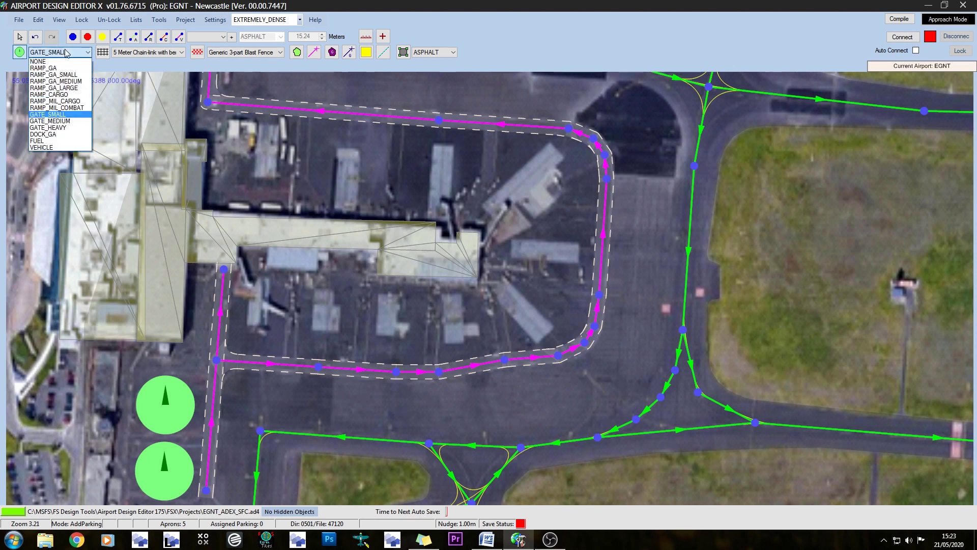
left_click(59, 121)
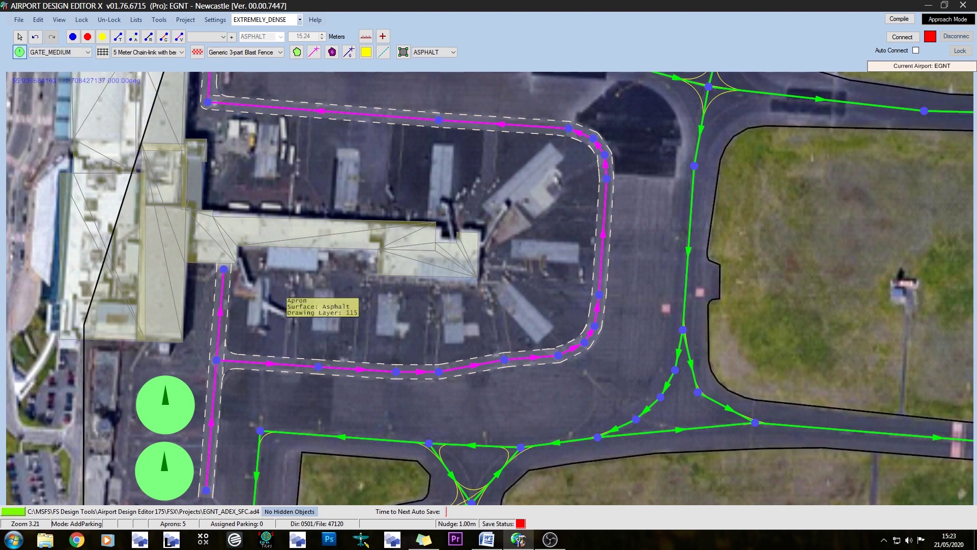
left_click(261, 305)
left_click(351, 289)
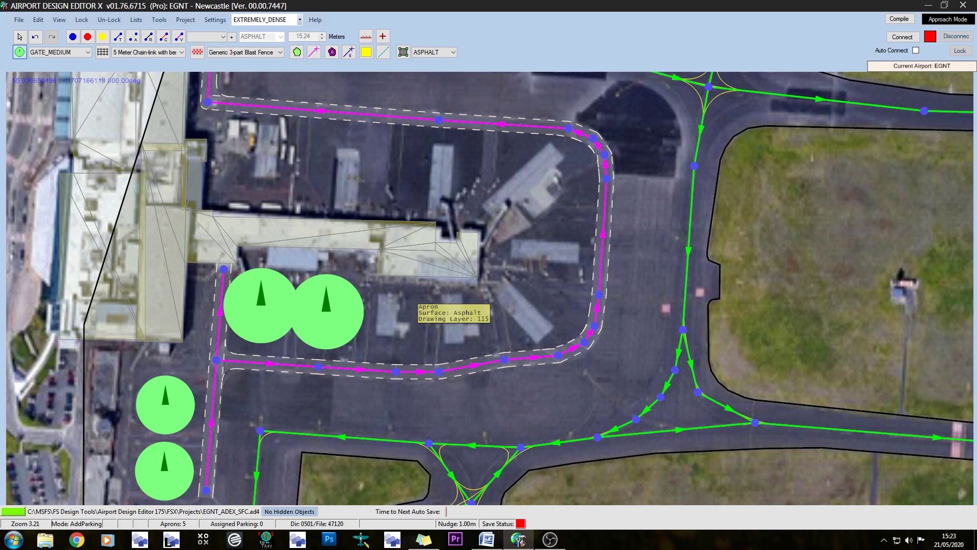
left_click(415, 288)
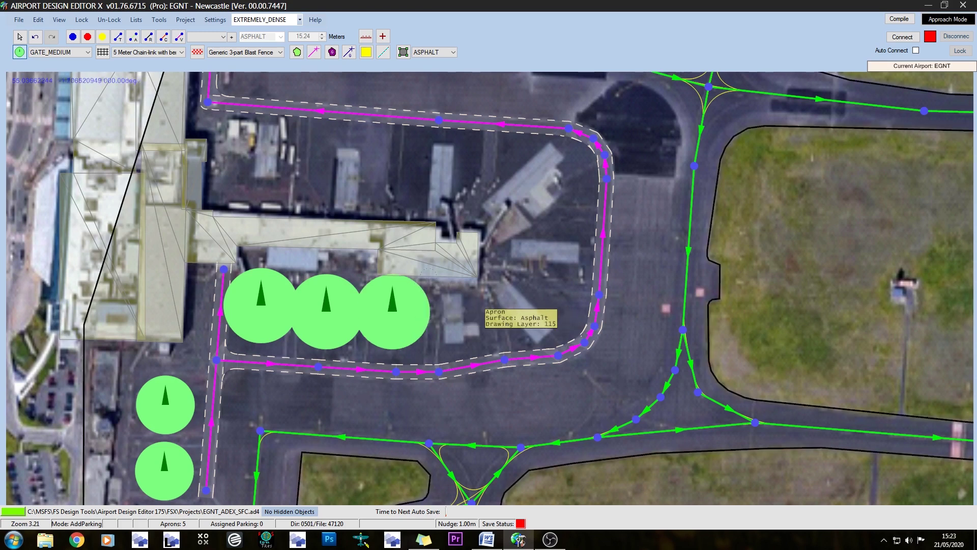
left_click(484, 291)
- Place five GATE_HEAVY parking spots around the terminal pier's east end and along its north side
left_click(60, 53)
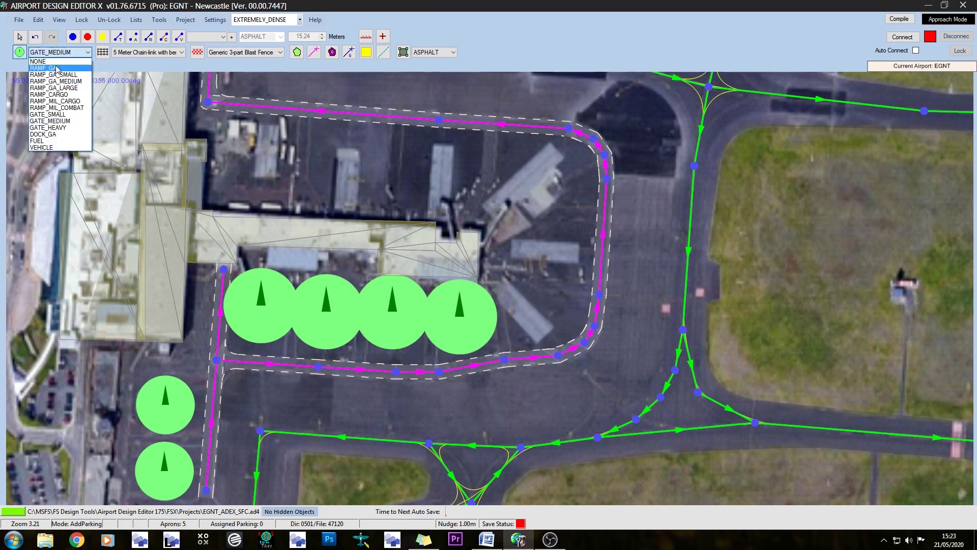
left_click(51, 127)
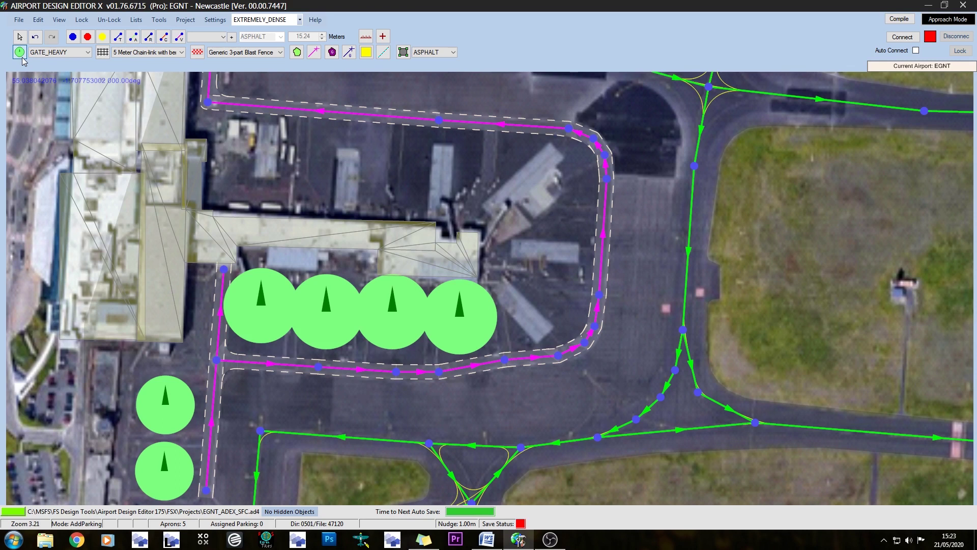
left_click(72, 53)
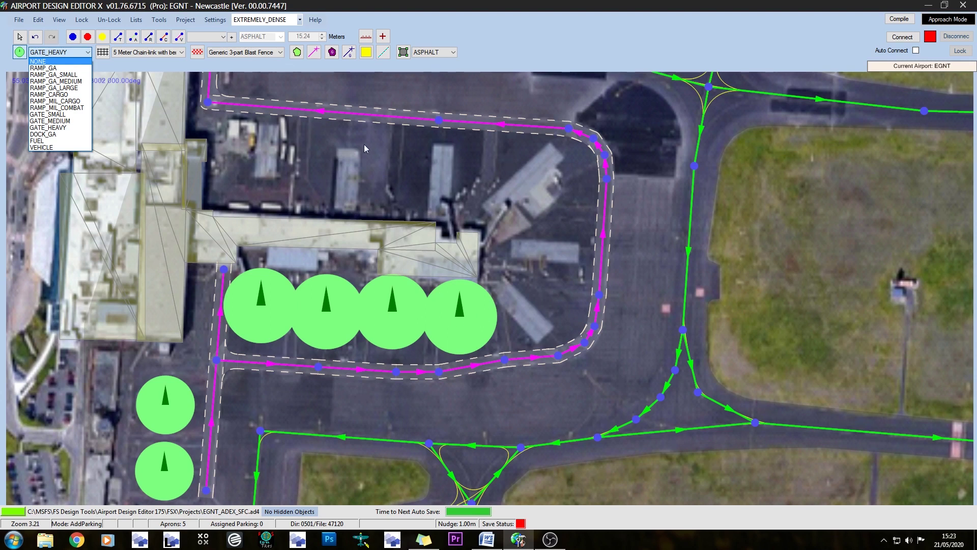
left_click(52, 130)
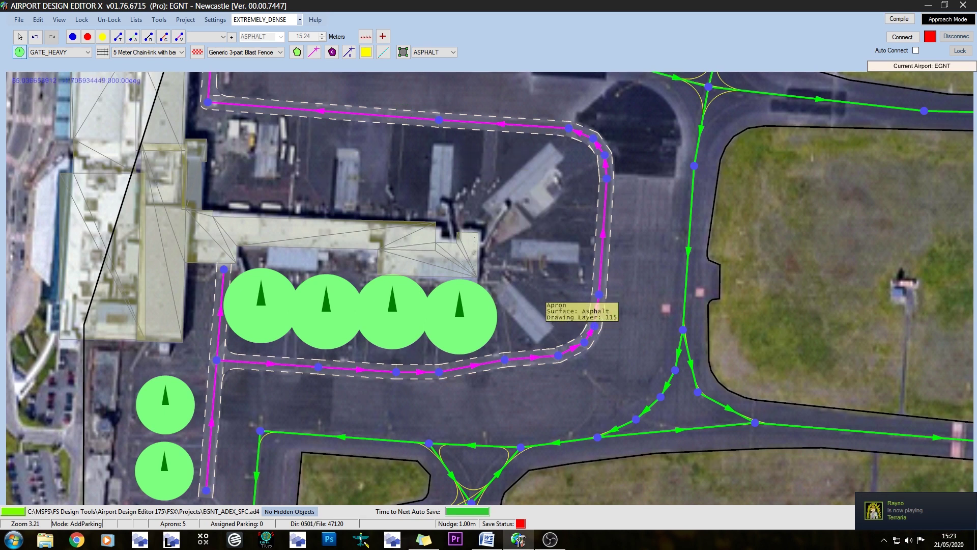
left_click(527, 314)
left_click(545, 250)
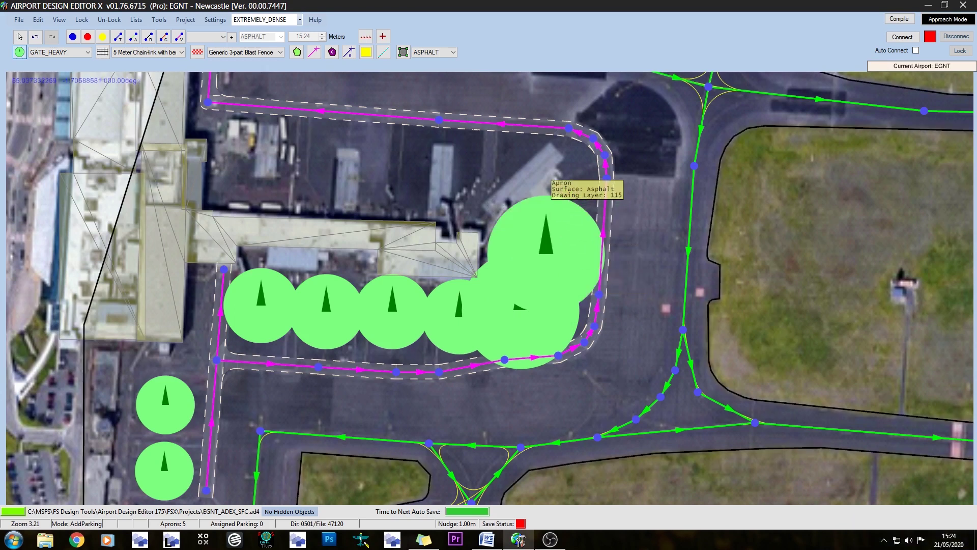
left_click(526, 183)
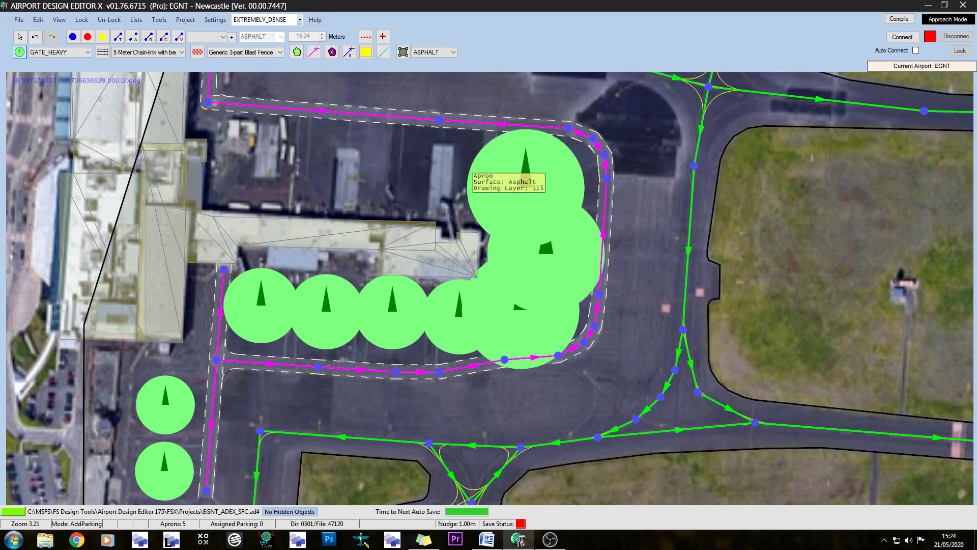
left_click(447, 181)
left_click(346, 171)
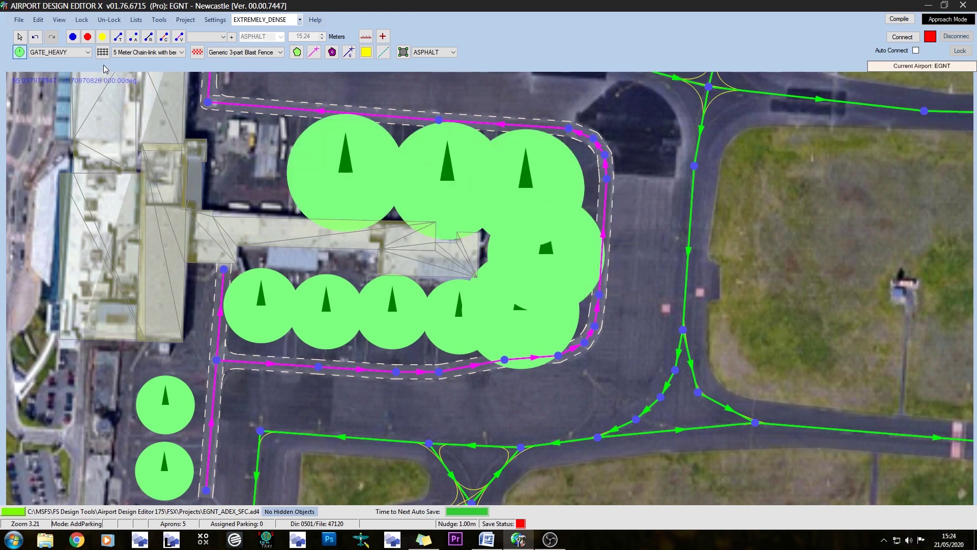
- Select the westernmost GATE_HEAVY parking spot on the pier's north side and shift it slightly north
left_click(23, 40)
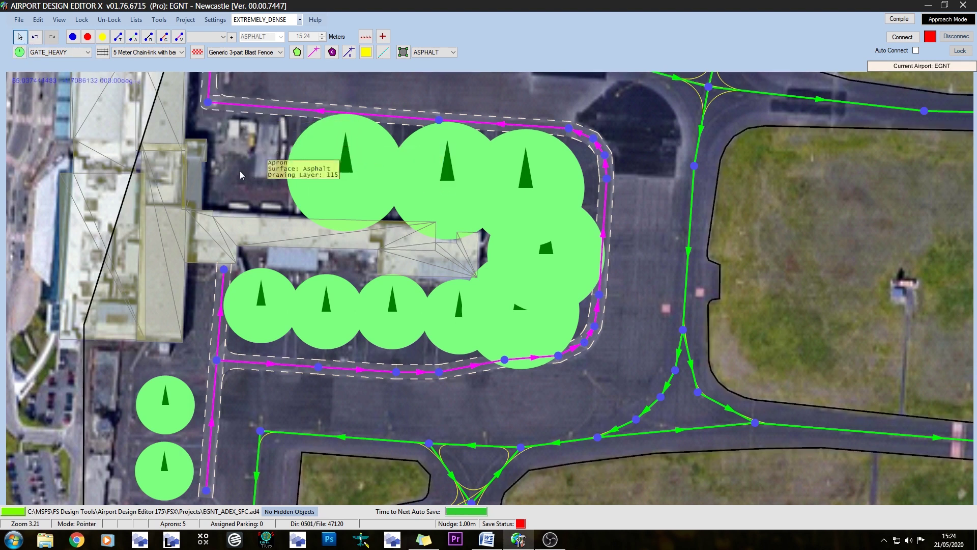
left_click_drag(292, 211, 289, 211)
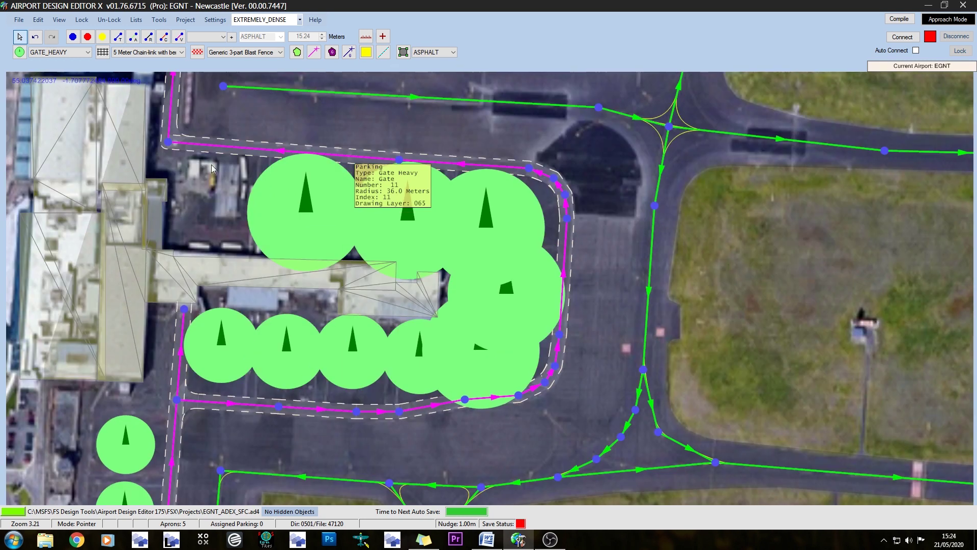
left_click(316, 158)
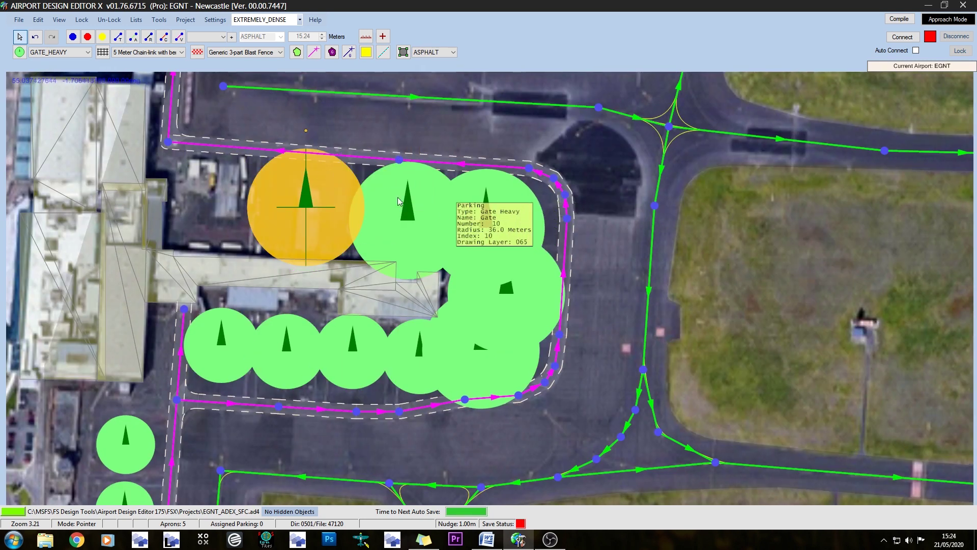
- Rotate the two westernmost GATE_HEAVY parking spots on the pier's north side to face south towards the terminal pier
scroll(372, 183, "up", 4)
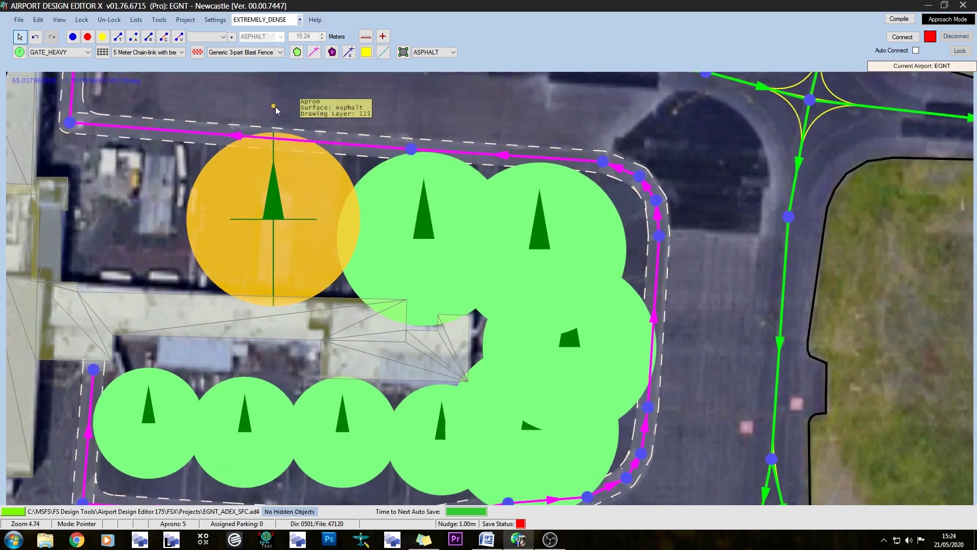
left_click_drag(274, 106, 266, 345)
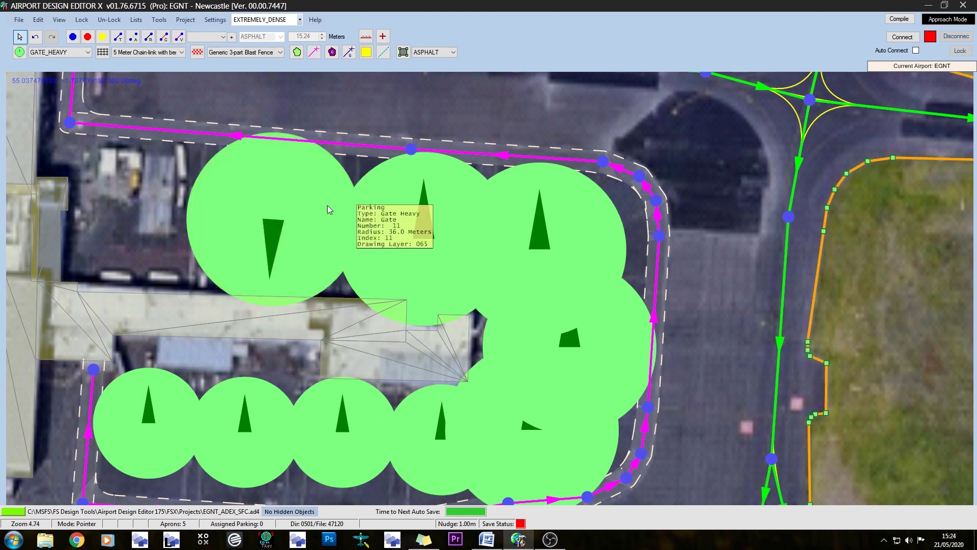
left_click(407, 179)
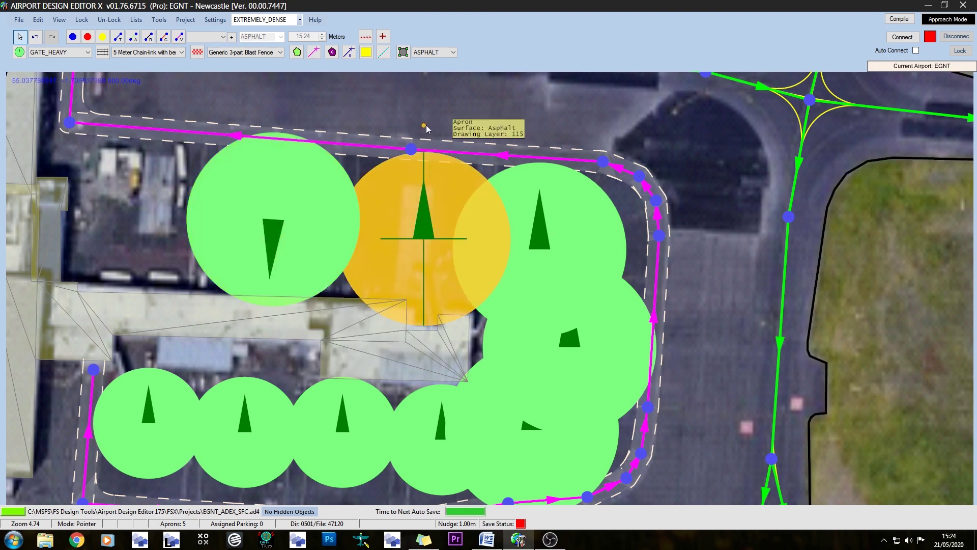
left_click_drag(423, 168, 536, 295)
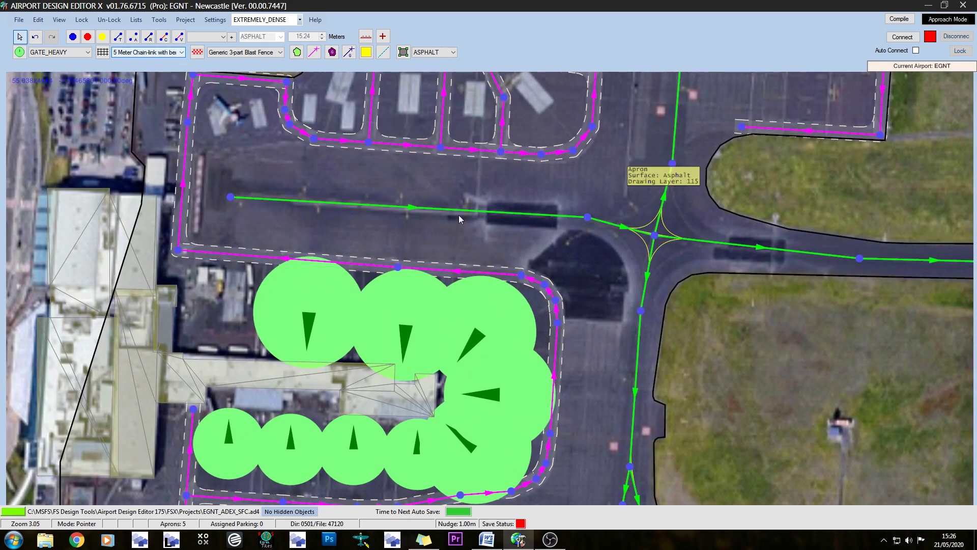
- Draw 15.24 m asphalt apron links from the westernmost GATE_HEAVY spot north to the vehicle link and on to the main apron taxi line
left_click(131, 40)
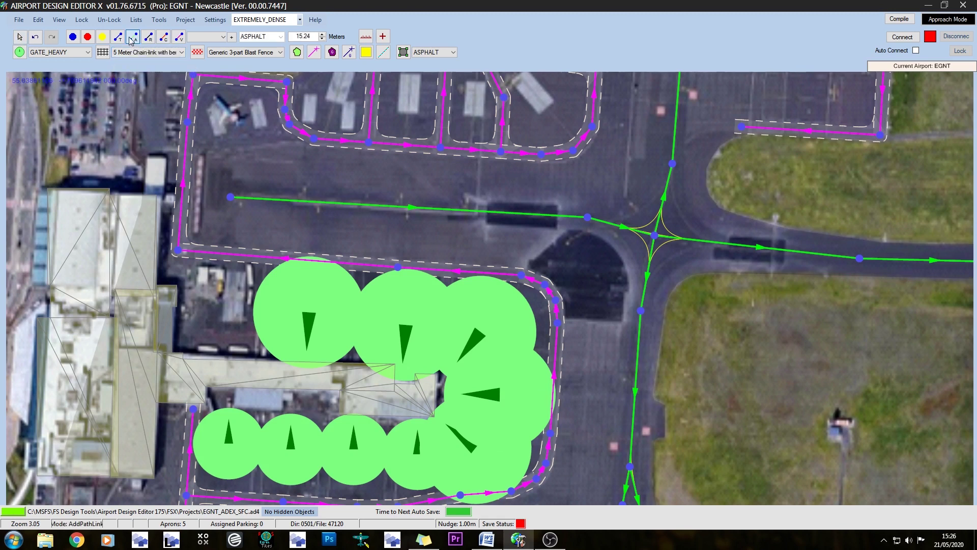
scroll(310, 246, "up", 2)
scroll(331, 140, "up", 1)
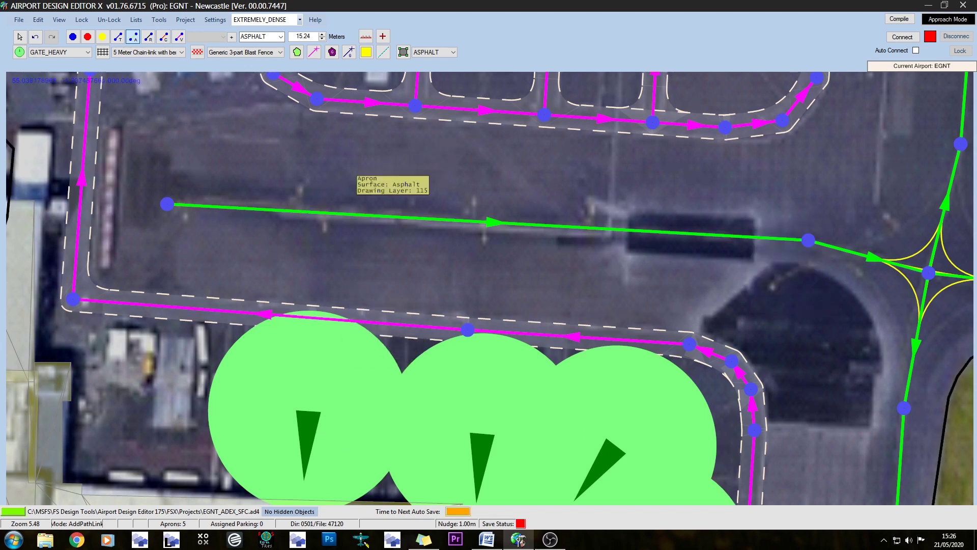
scroll(297, 401, "up", 3)
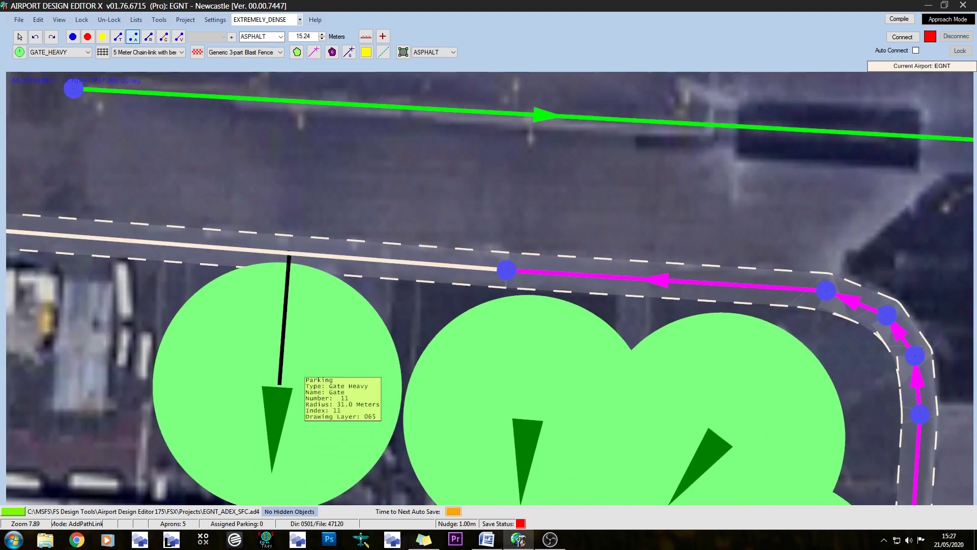
left_click(289, 254)
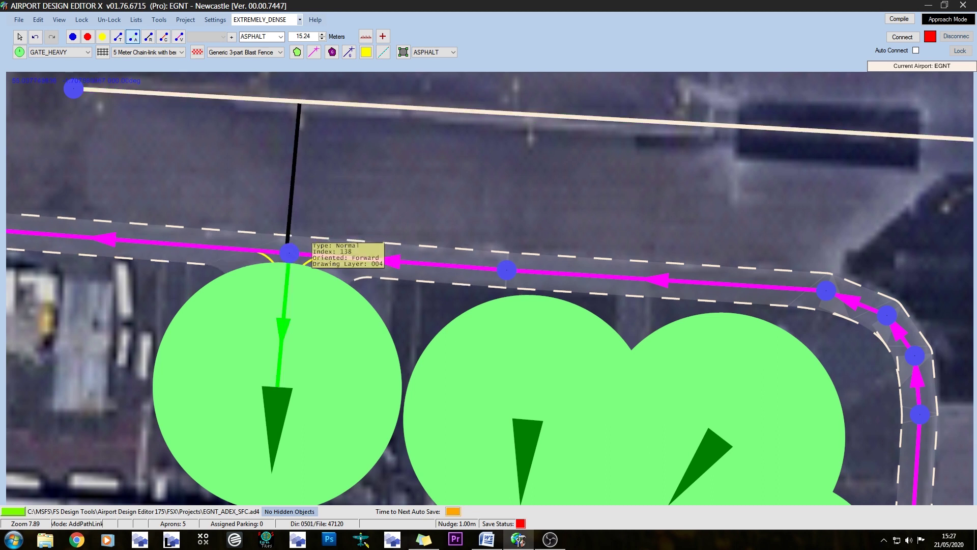
left_click(298, 104)
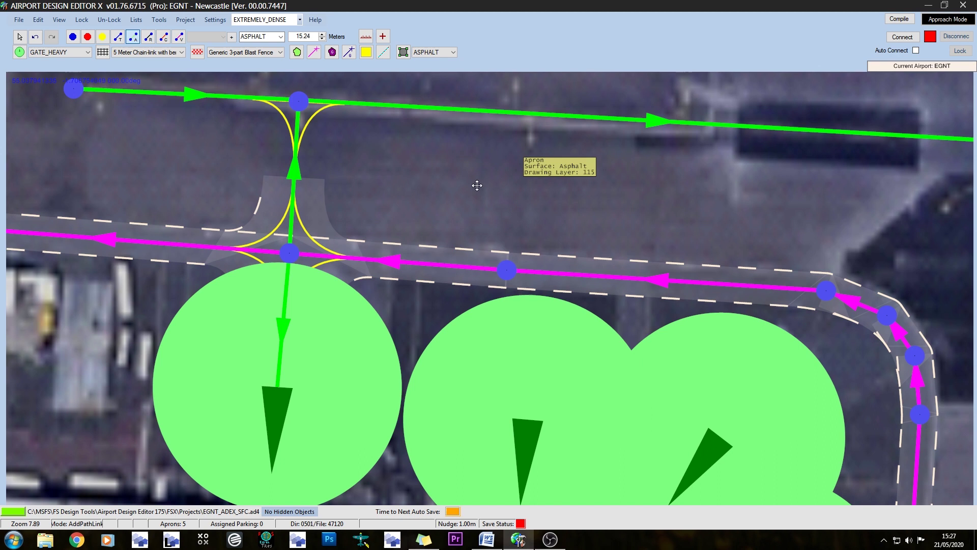
- Draw an apron link north from the second GATE_HEAVY spot on the pier's north side, across the vehicle link
right_click_drag(481, 183, 409, 221)
right_click_drag(460, 375, 365, 255)
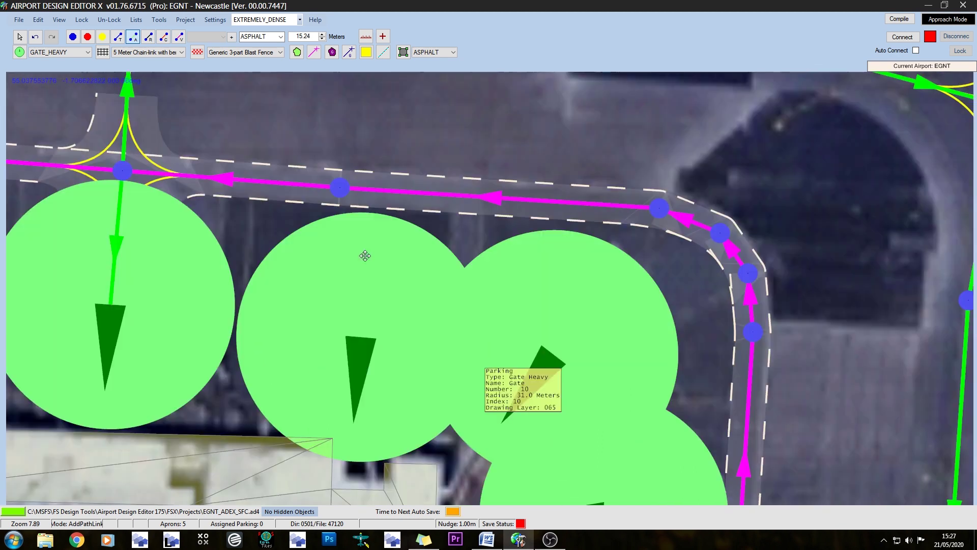
left_click_drag(367, 347, 376, 218)
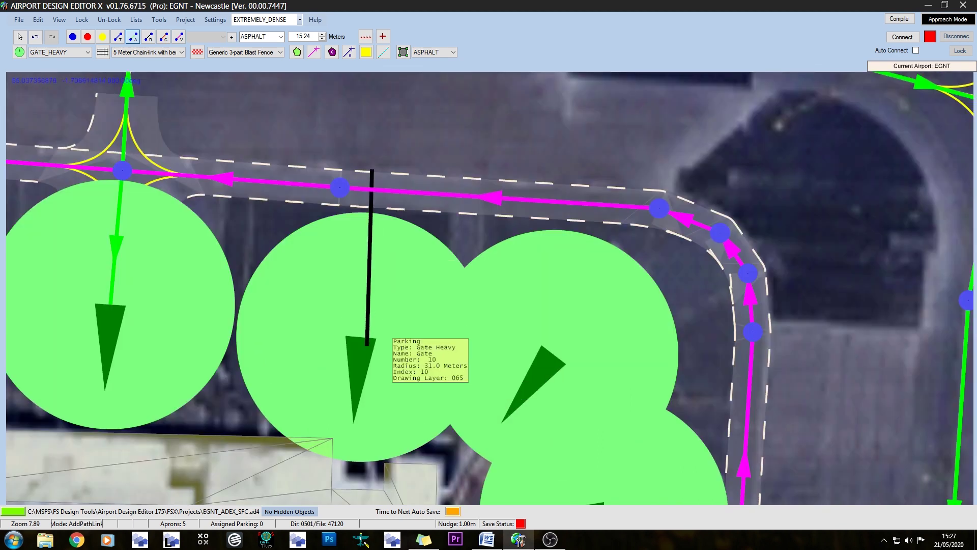
- Check the connected parking spots around the pier and the taxiway network along the runway for completeness
scroll(586, 442, "down", 5)
scroll(497, 287, "up", 2)
right_click_drag(470, 432, 604, 93)
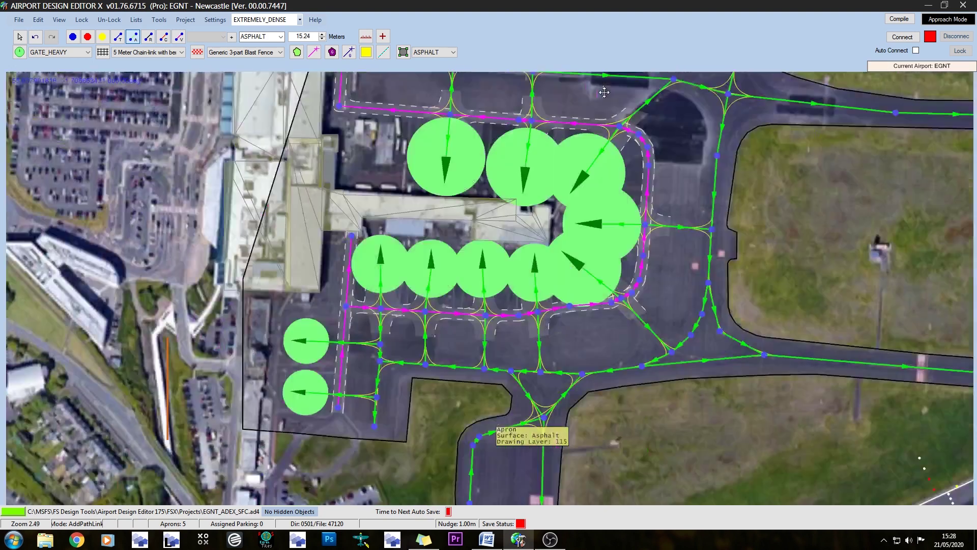
right_click_drag(704, 127, 626, 371)
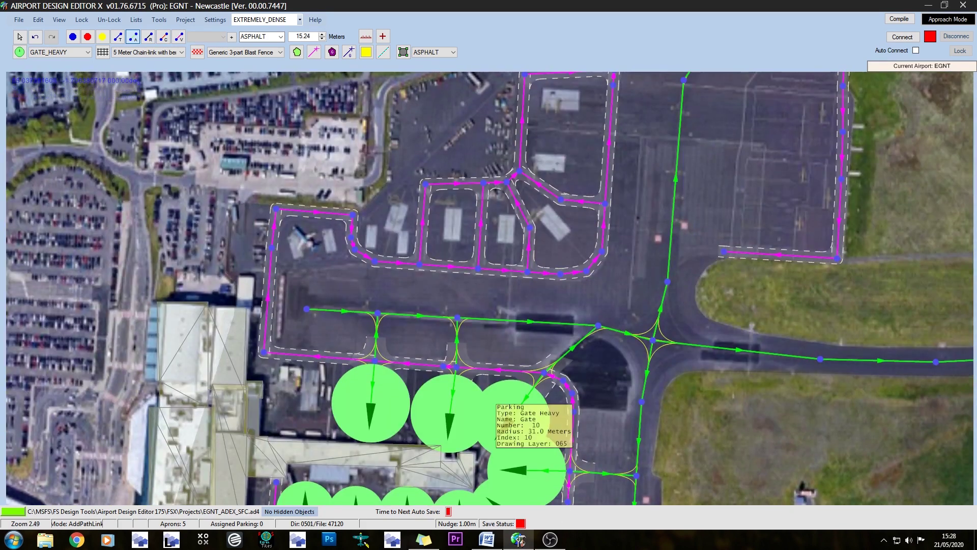
middle_click_drag(451, 350, 529, 63)
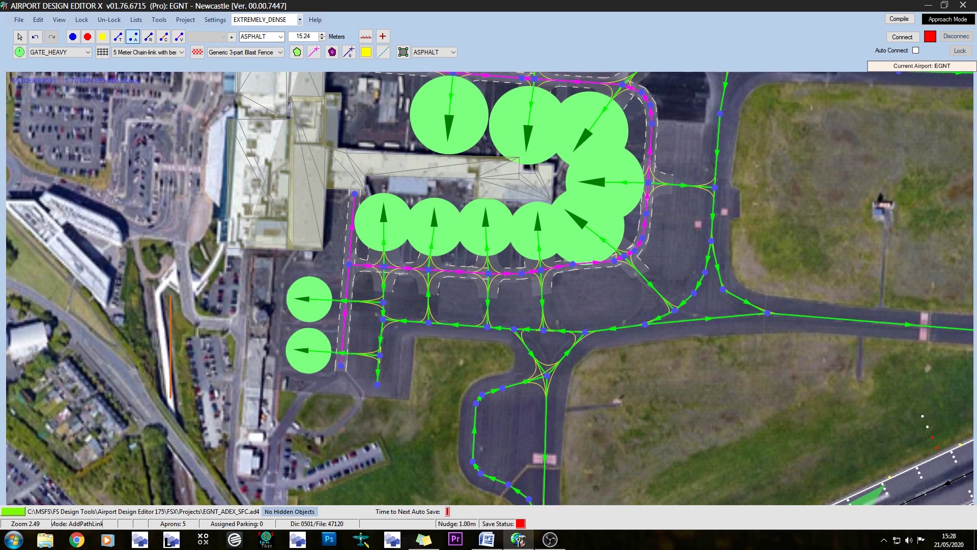
right_click_drag(754, 189, 203, 316)
right_click_drag(695, 283, 241, 509)
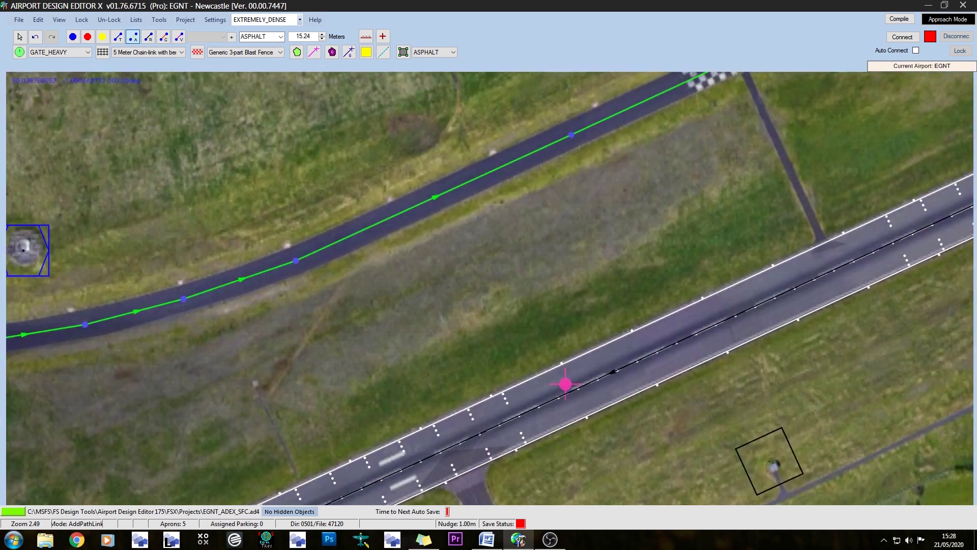
right_click_drag(611, 214, 281, 393)
right_click_drag(821, 291, 210, 439)
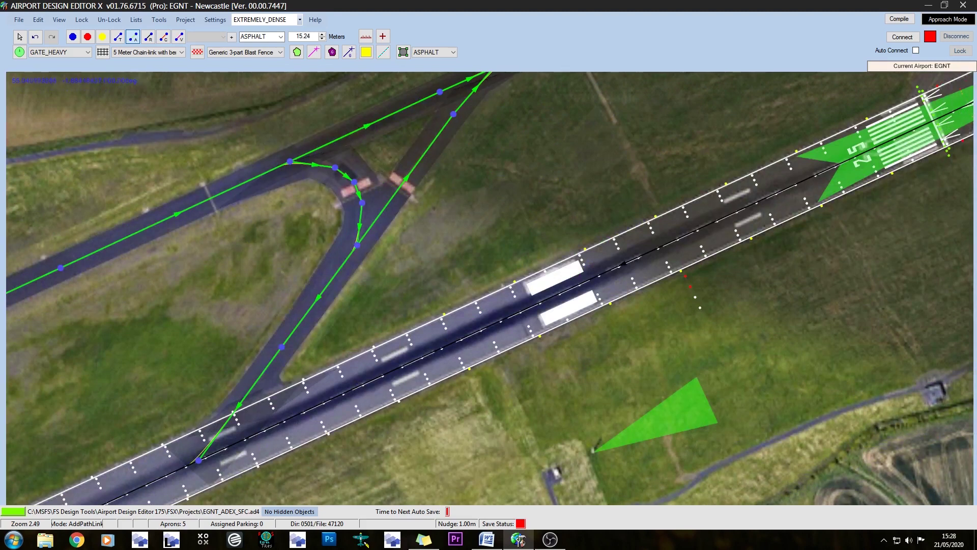
right_click_drag(224, 369, 972, 201)
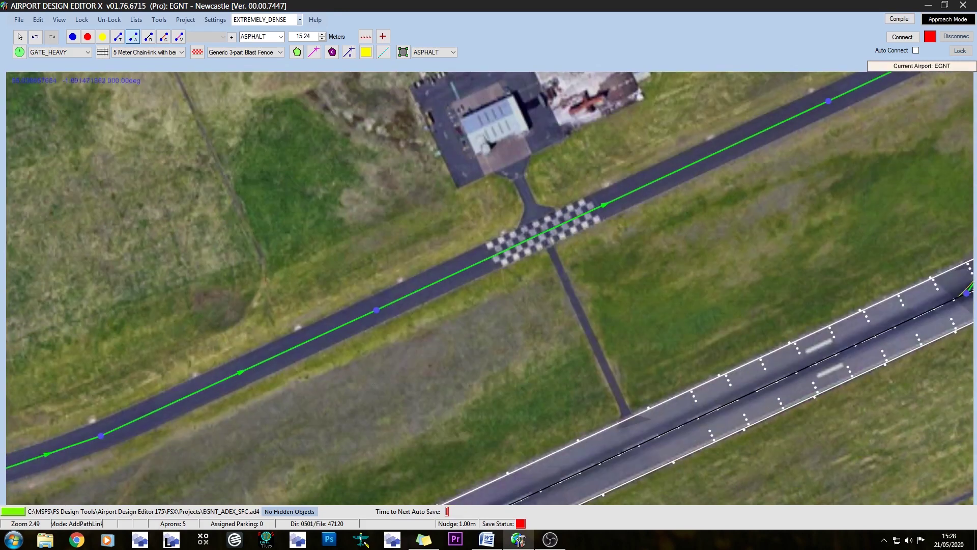
right_click_drag(7, 404, 738, 178)
right_click_drag(199, 312, 591, 240)
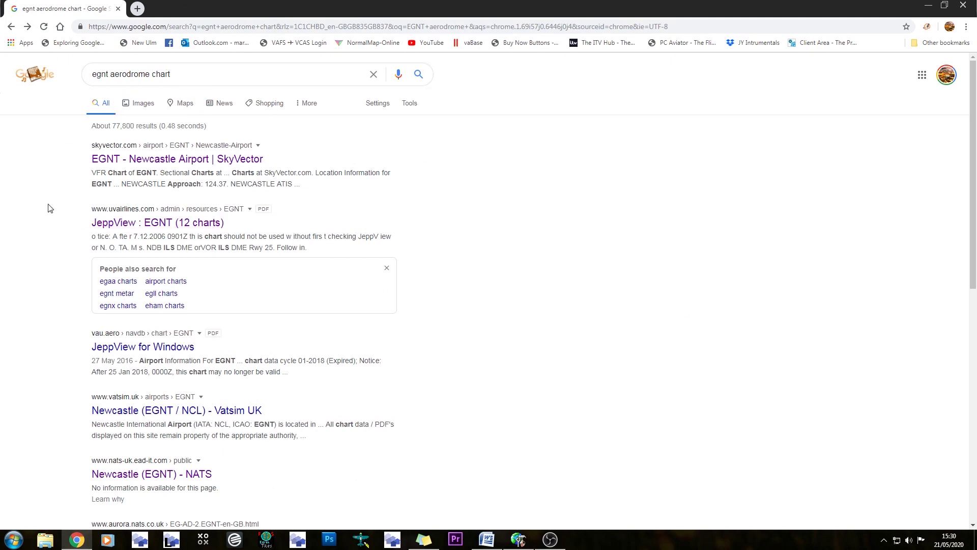
- In the browser, open the NATS Newcastle (EGNT) charts page, try the ICAO Aerodrome Chart and close its page
scroll(49, 204, "down", 2)
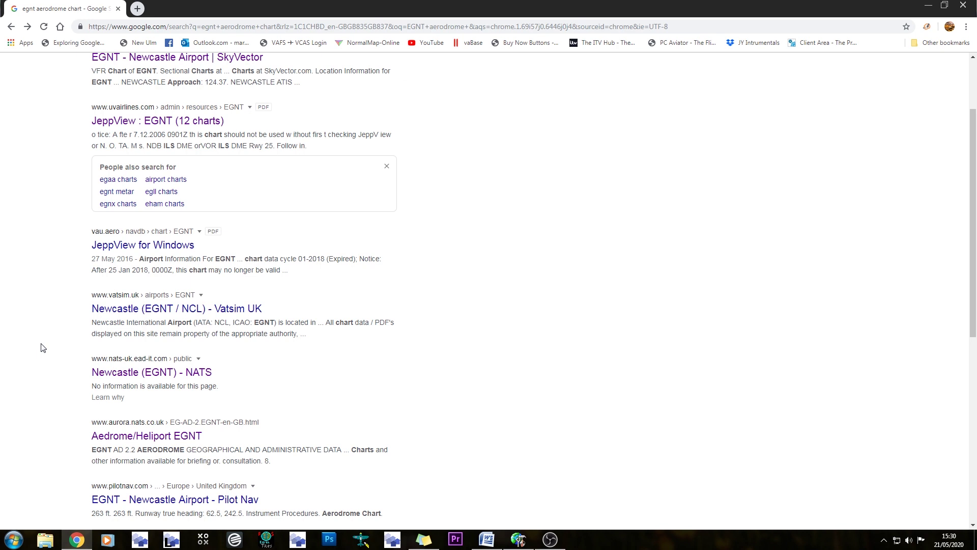
left_click(145, 373)
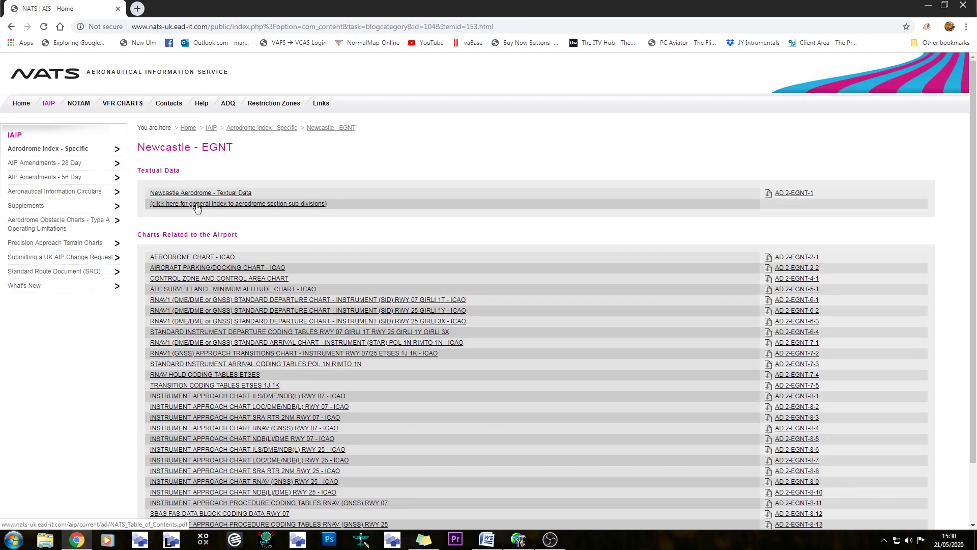
left_click(190, 257)
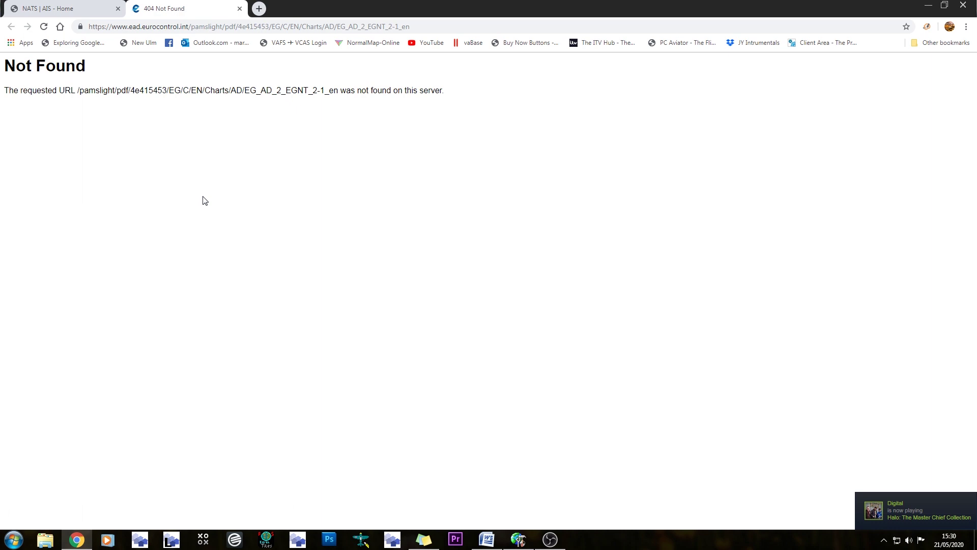
middle_click(168, 8)
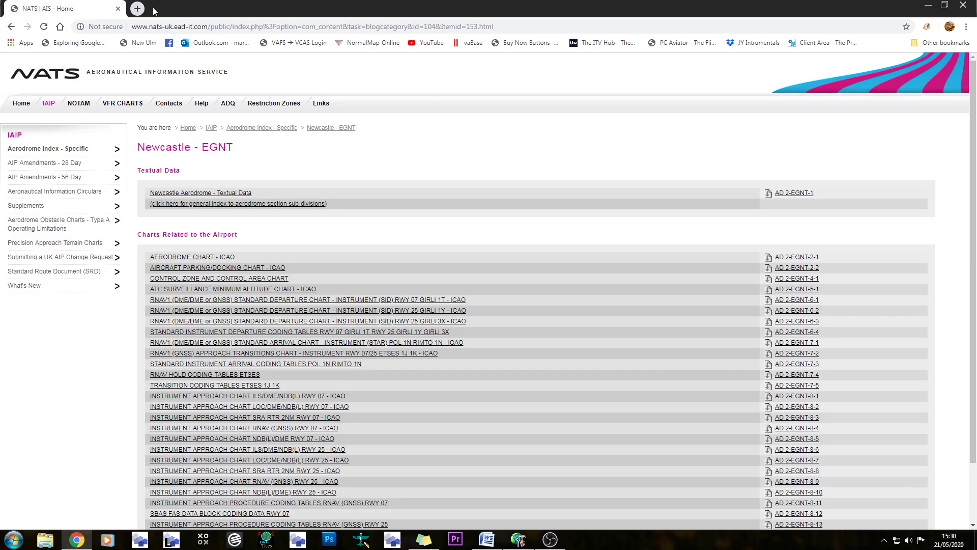
- Open OpenStreetMap and locate Newcastle International Airport on the map
left_click(188, 30)
type("ope")
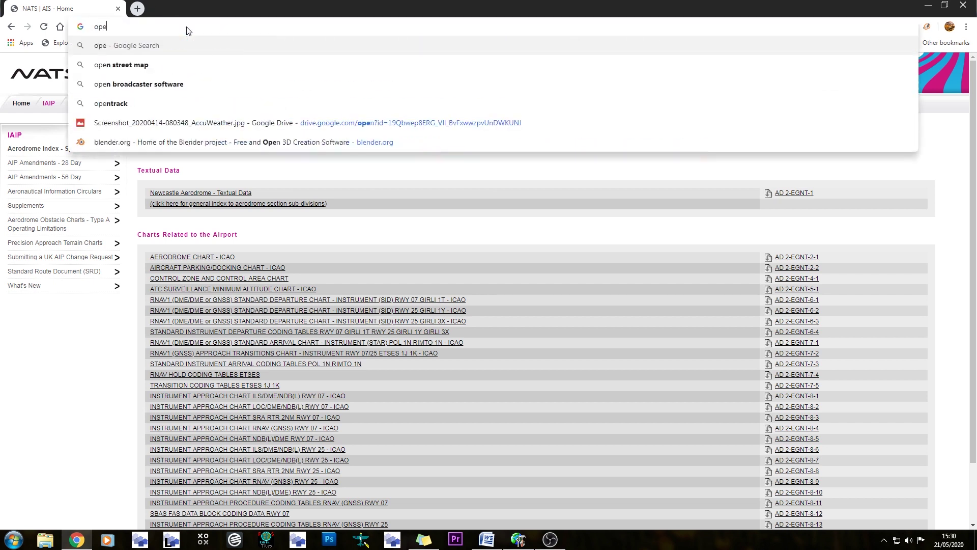
key("Return")
scroll(491, 213, "up", 1)
left_click_drag(527, 239, 653, 321)
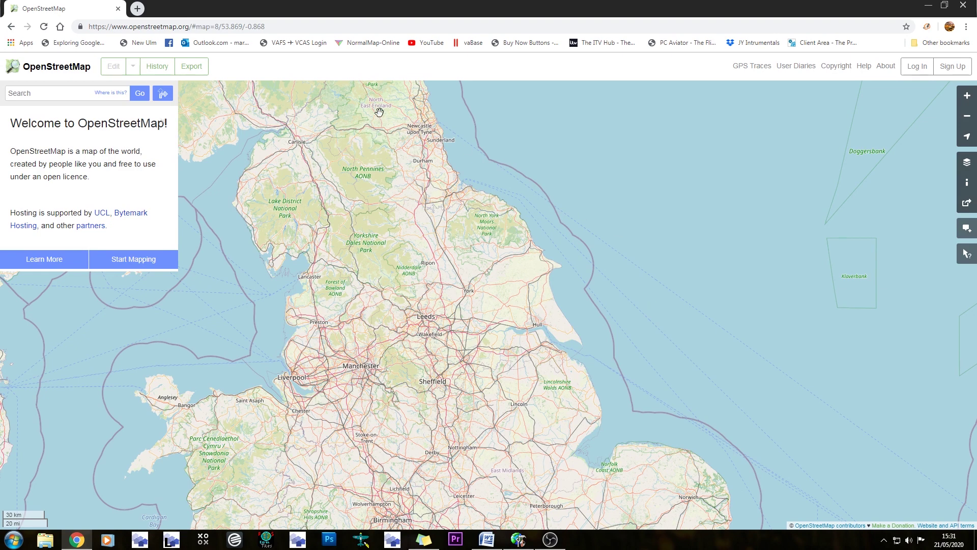
scroll(379, 111, "up", 5)
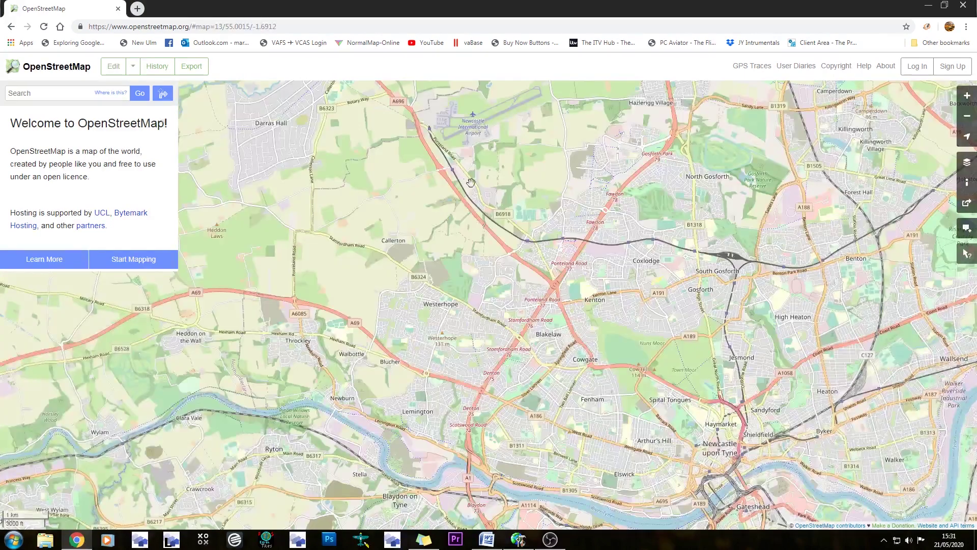
left_click_drag(502, 116, 509, 177)
scroll(478, 187, "up", 3)
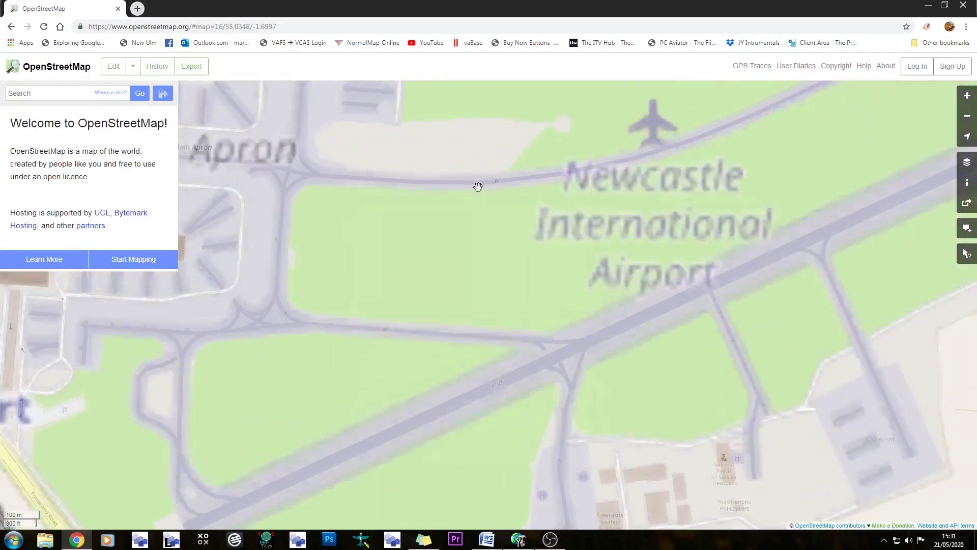
- Examine the taxiway letters on the map around the aprons and along both ends of runway 07/25
scroll(483, 153, "up", 1)
left_click_drag(498, 163, 542, 169)
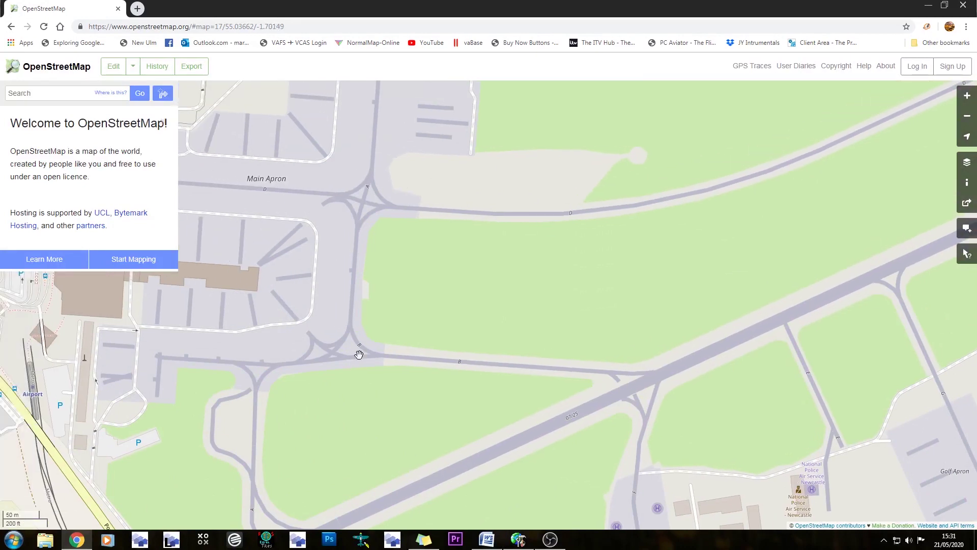
left_click_drag(399, 425, 530, 323)
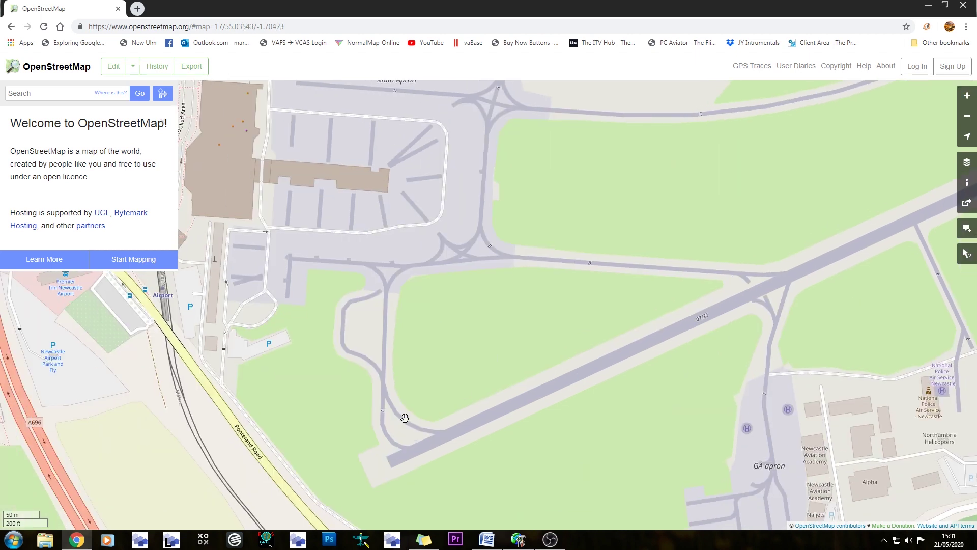
left_click_drag(578, 220, 356, 351)
left_click_drag(728, 267, 532, 384)
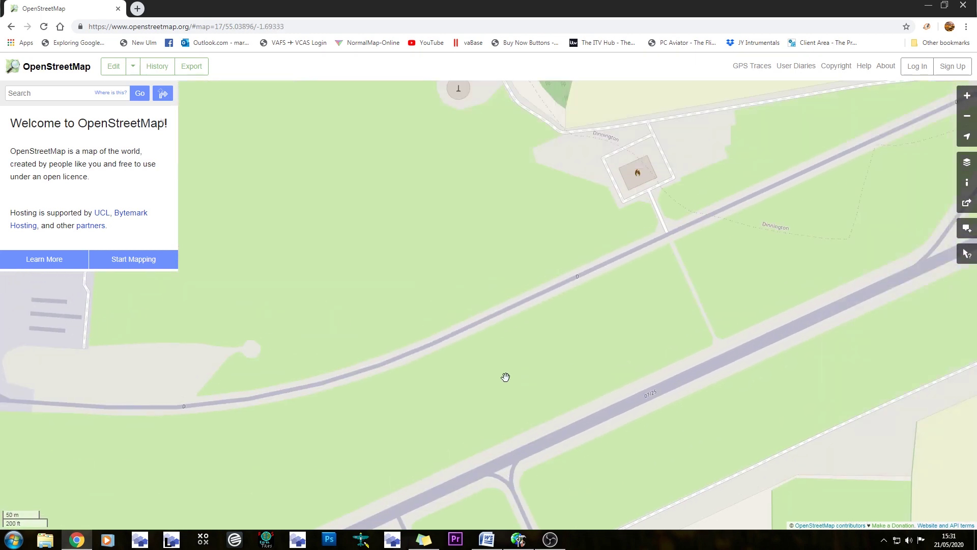
left_click_drag(725, 231, 163, 422)
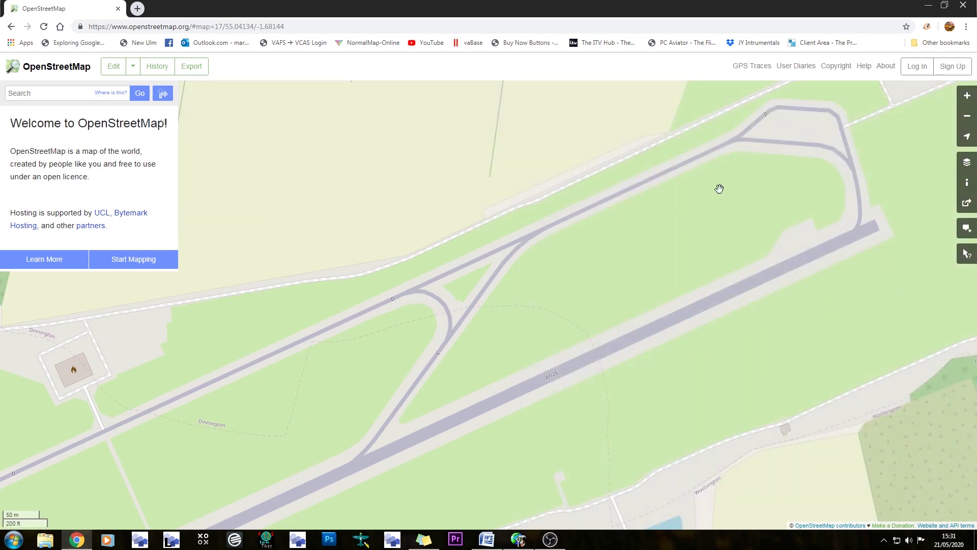
left_click_drag(573, 308, 849, 222)
left_click_drag(286, 351, 633, 255)
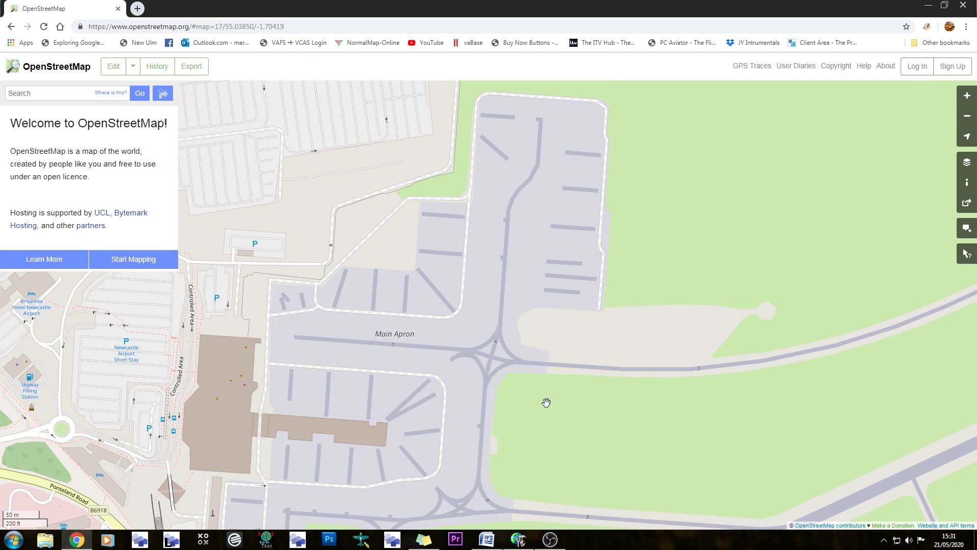
left_click_drag(547, 403, 456, 159)
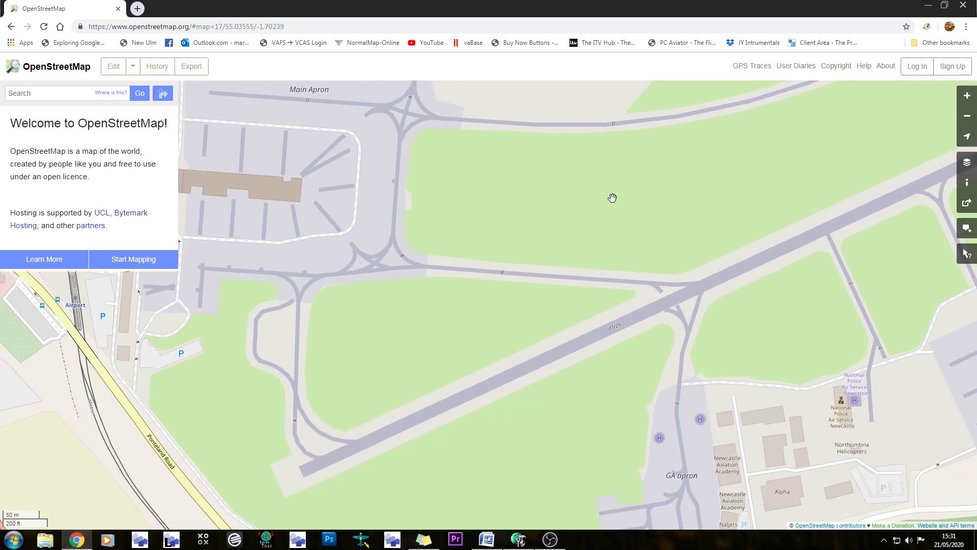
left_click_drag(612, 198, 372, 244)
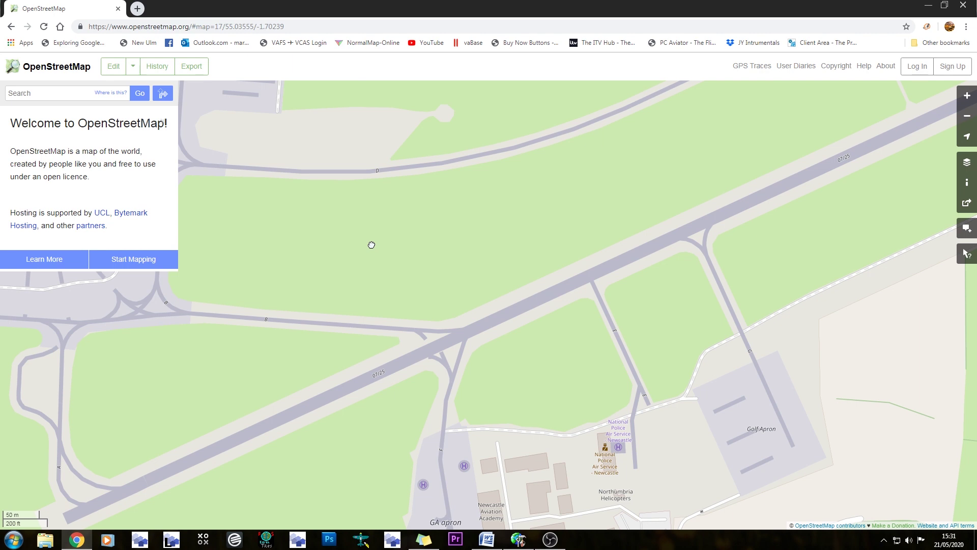
- Return to Airport Design Editor X, add the taxiway names A, B and C to the name list and switch to selection mode
left_click(928, 6)
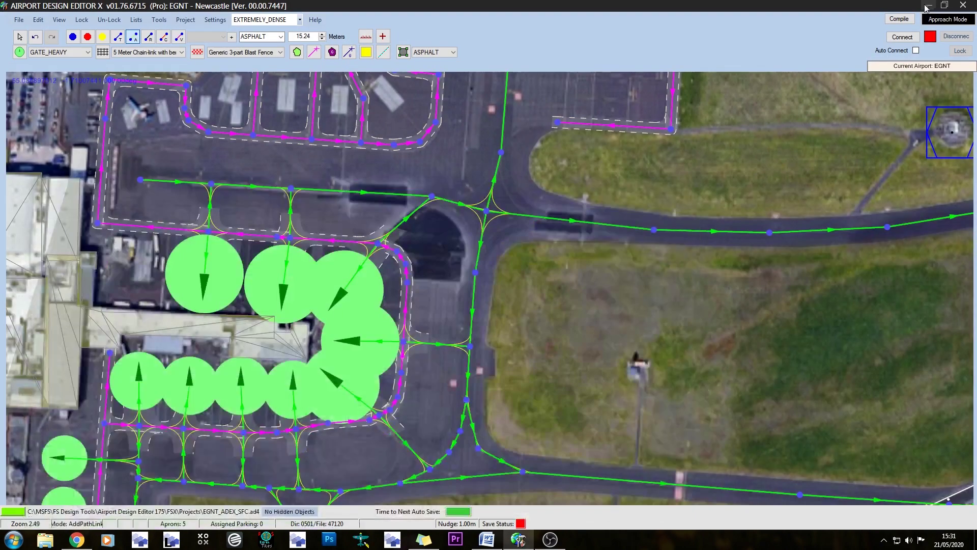
left_click(232, 42)
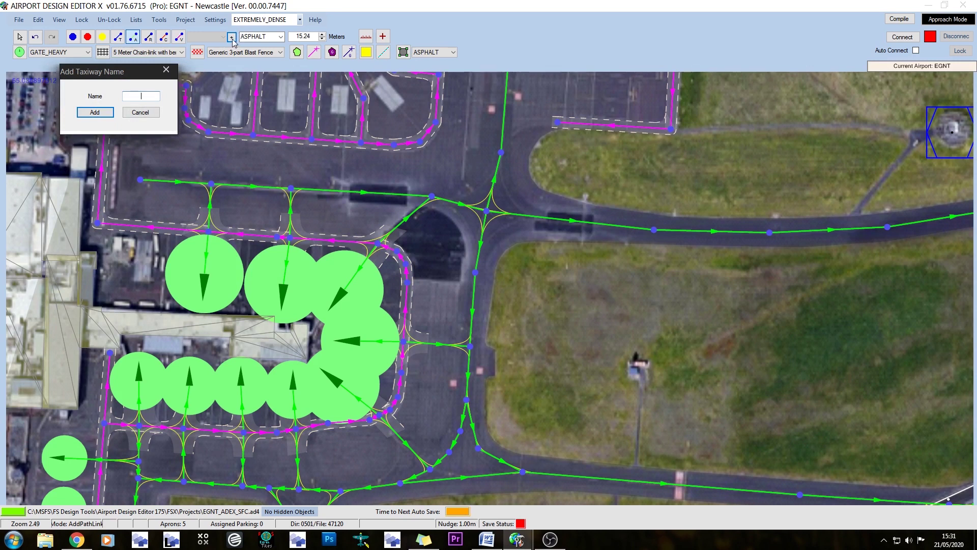
type("A")
left_click(93, 113)
left_click(231, 38)
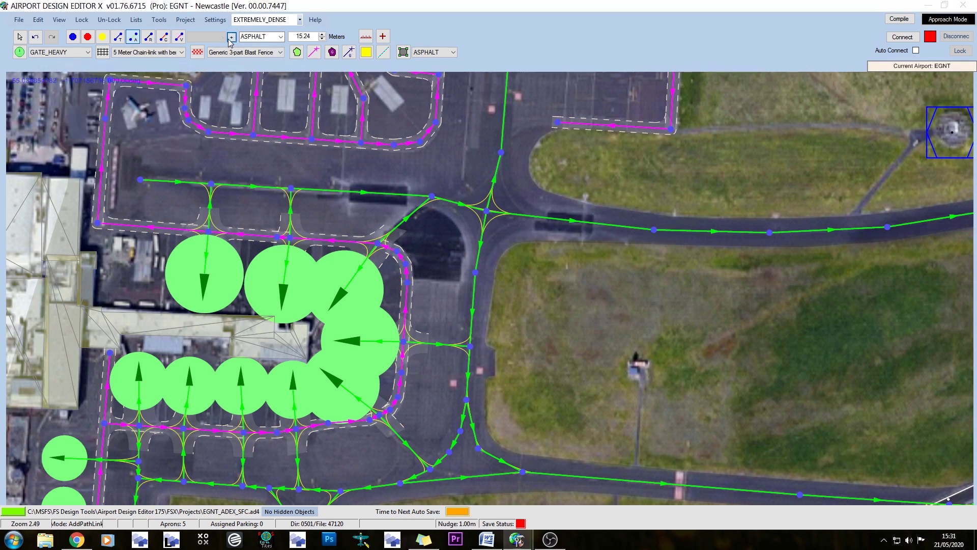
left_click(99, 121)
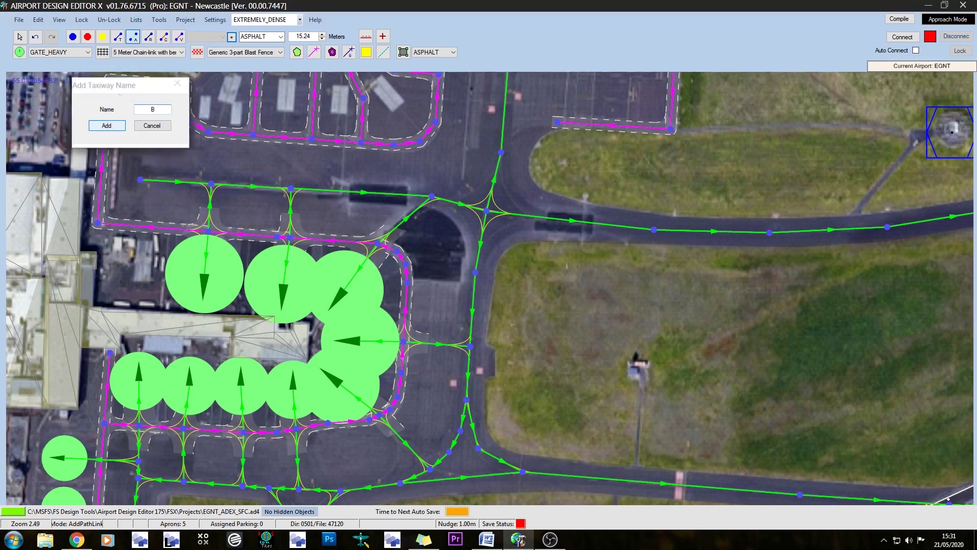
left_click(232, 38)
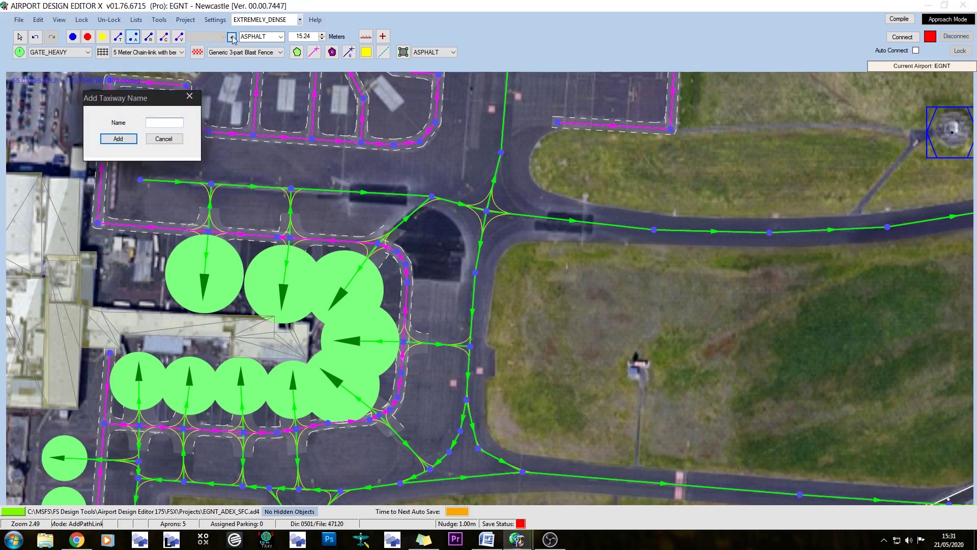
left_click(118, 139)
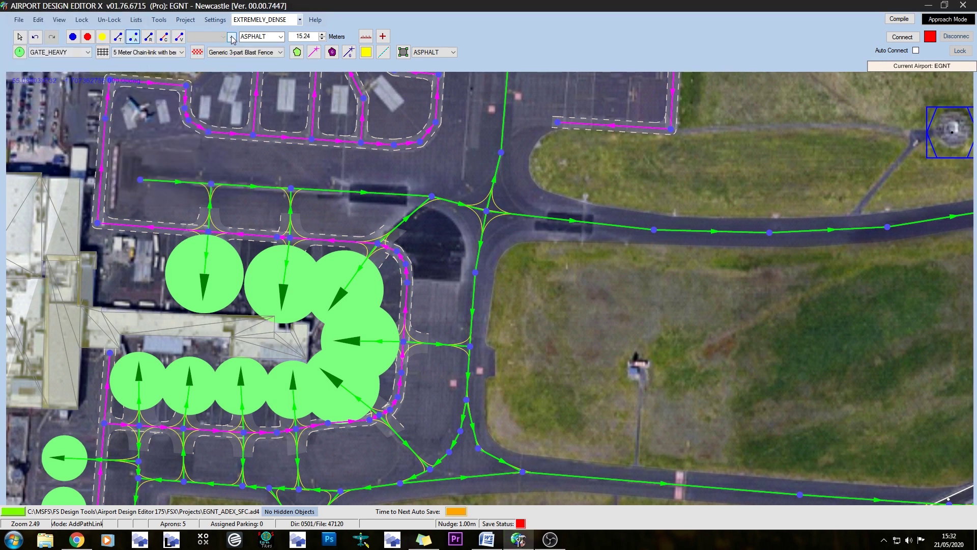
left_click(117, 37)
left_click(19, 36)
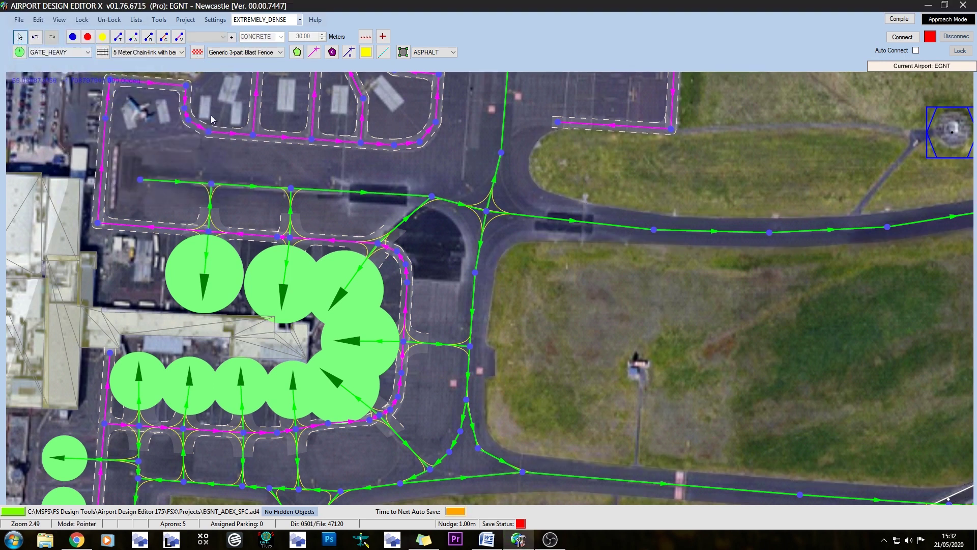
- In the browser, trace taxiway D on OpenStreetMap from the Main Apron to the north-eastern end of runway 07/25
left_click(77, 539)
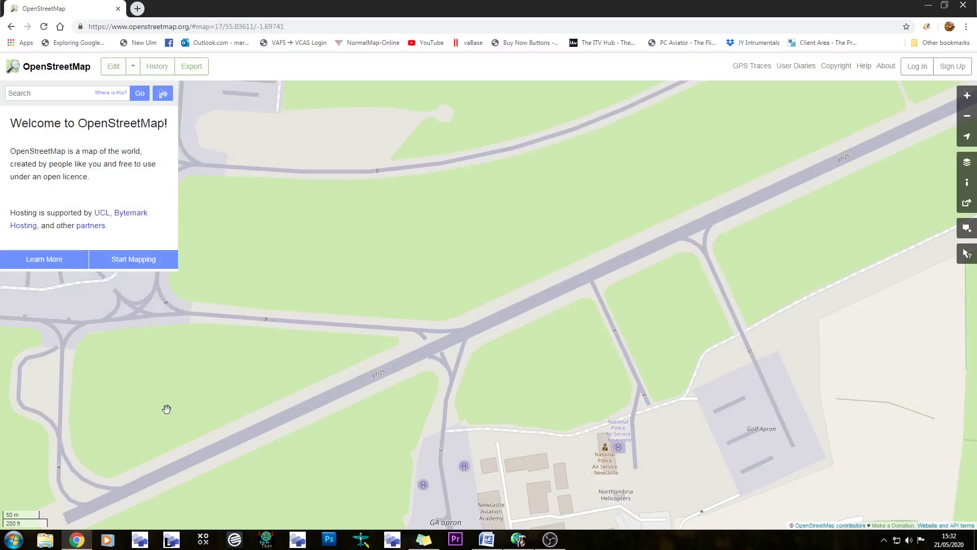
left_click_drag(303, 256, 589, 393)
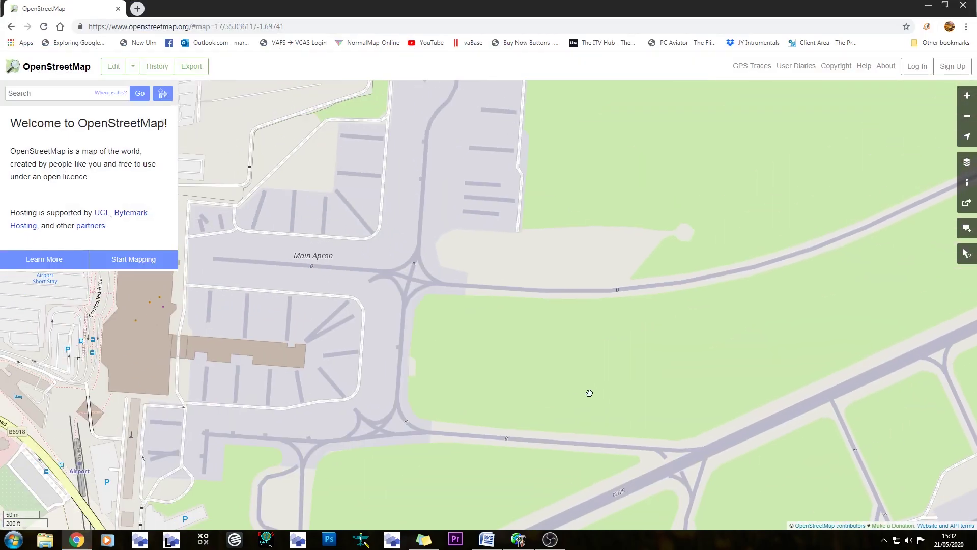
left_click_drag(611, 314, 190, 459)
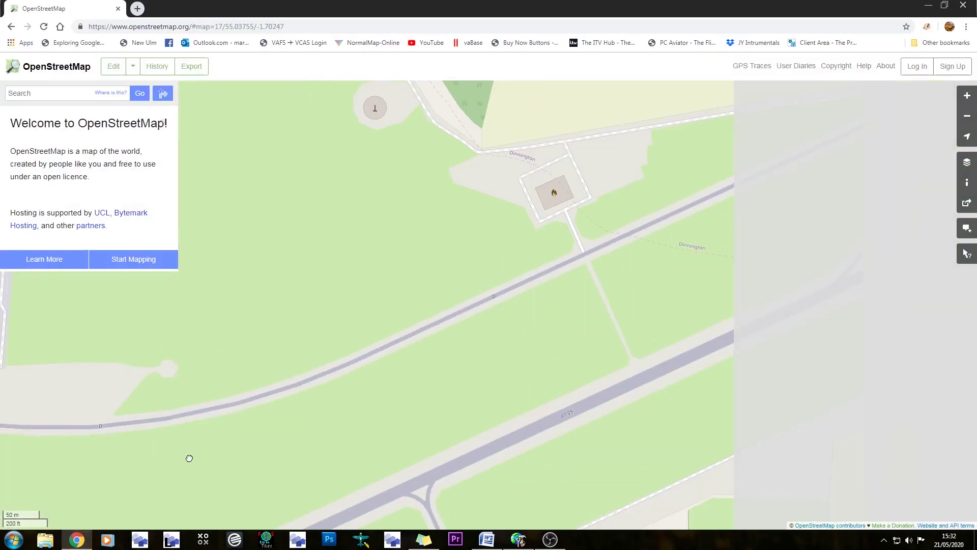
left_click_drag(506, 421, 253, 427)
left_click_drag(624, 354, 544, 412)
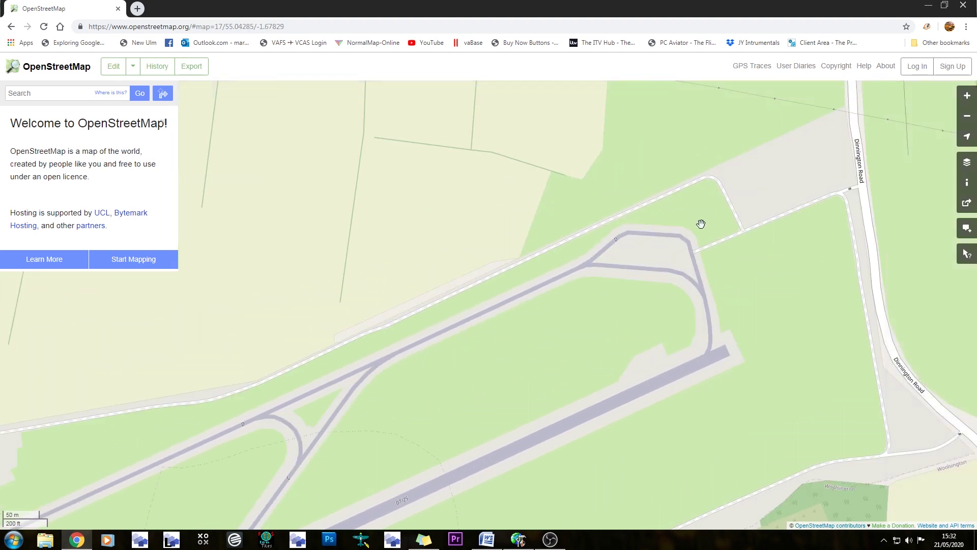
- Back in Airport Design Editor X, multi-select the taxi path segments running east across the main apron and through the junction
left_click(930, 5)
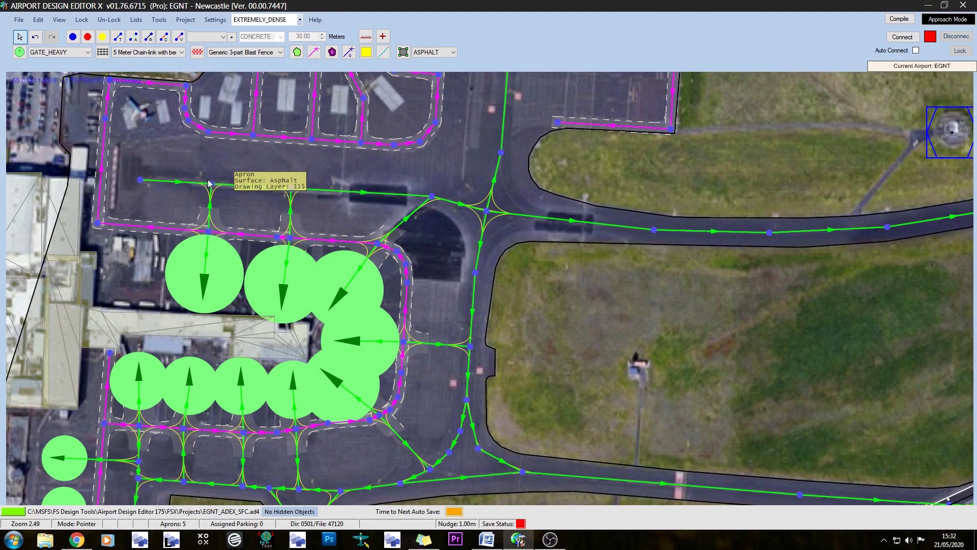
scroll(204, 185, "up", 2)
scroll(201, 185, "up", 2)
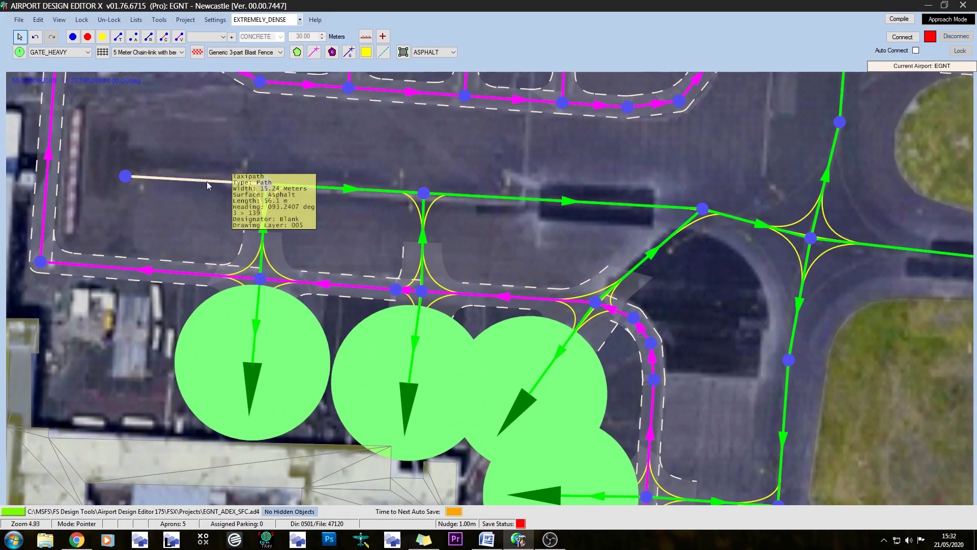
left_click(206, 182)
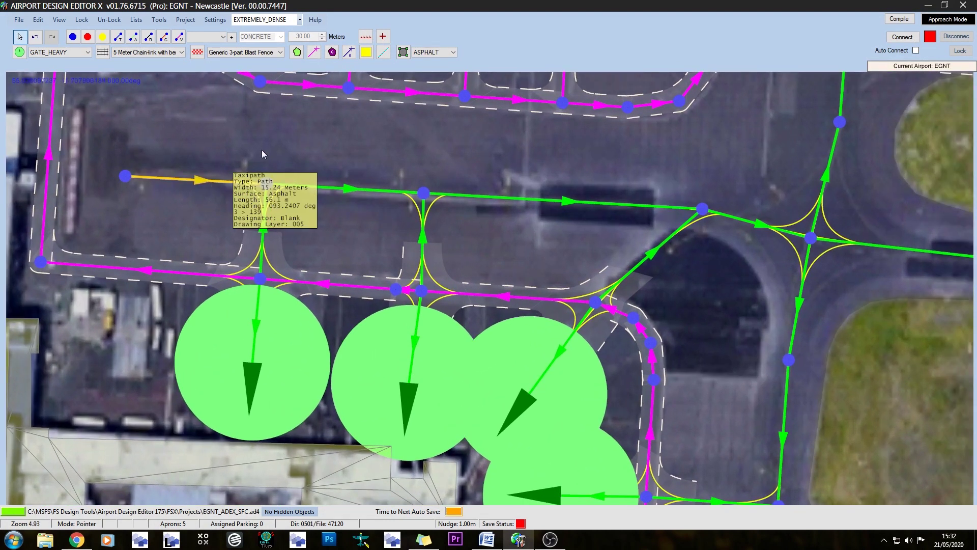
left_click(351, 191, "shift")
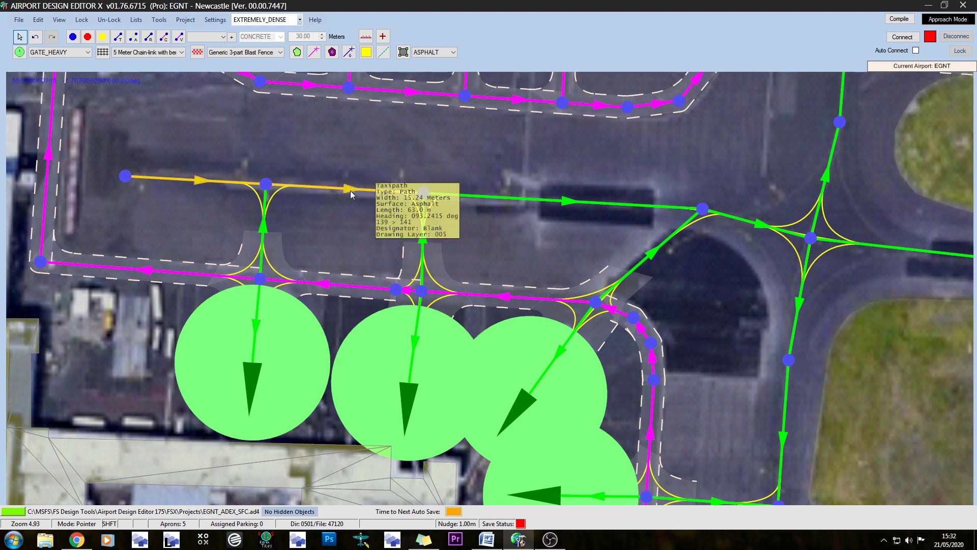
left_click(573, 202, "shift")
left_click(750, 222, "shift")
middle_click_drag(871, 248, 325, 206)
left_click(325, 206, "shift")
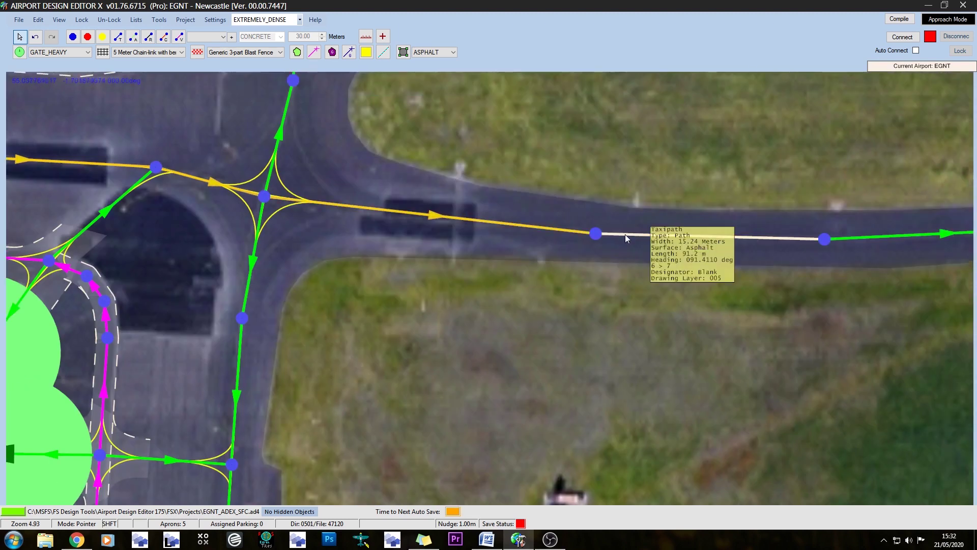
- Extend the selection with the taxi path segments along the curve east of the apron junction
left_click(625, 235, "shift")
left_click(880, 235, "shift")
middle_click_drag(879, 227, 245, 248)
key("Right")
key("Right")
key("Up")
left_click(424, 279, "shift")
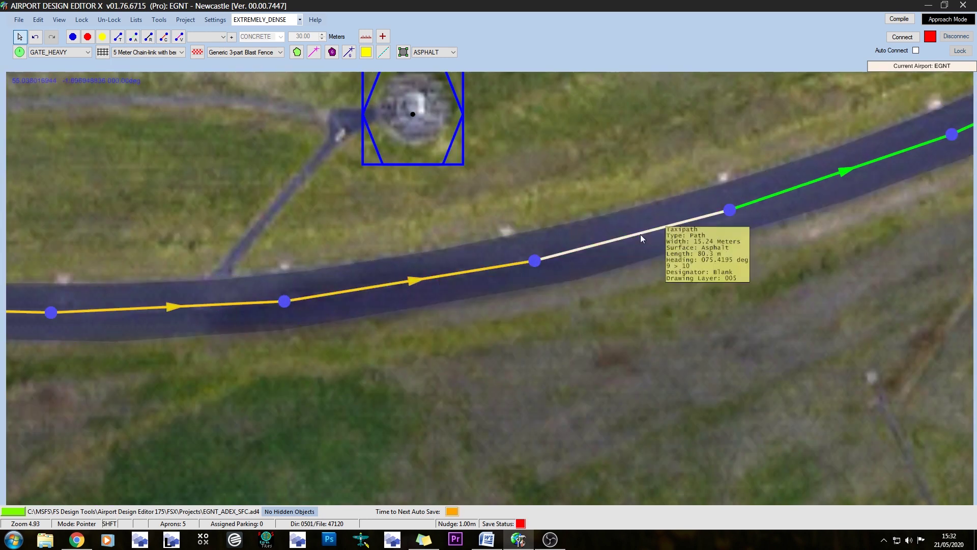
left_click(644, 233, "shift")
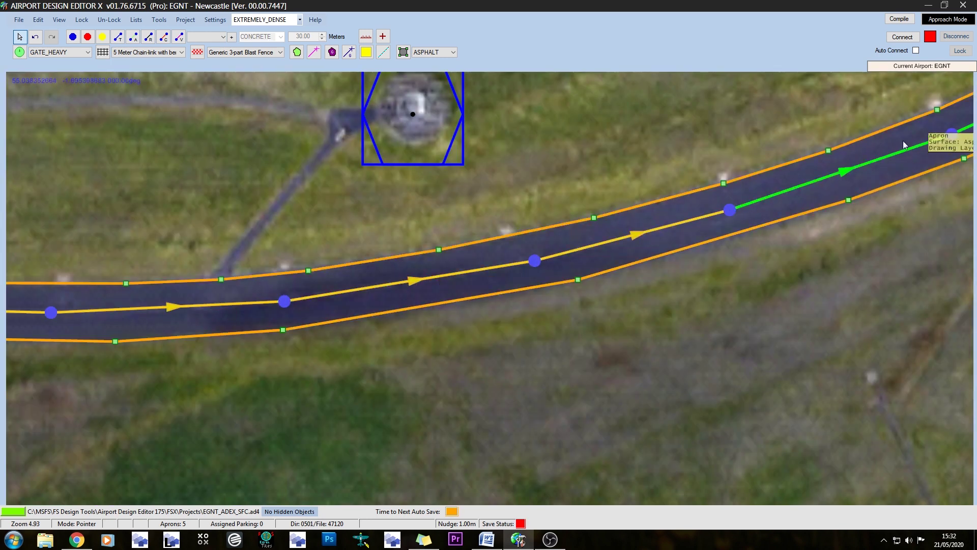
left_click(851, 171, "shift")
middle_click_drag(874, 133, 252, 295)
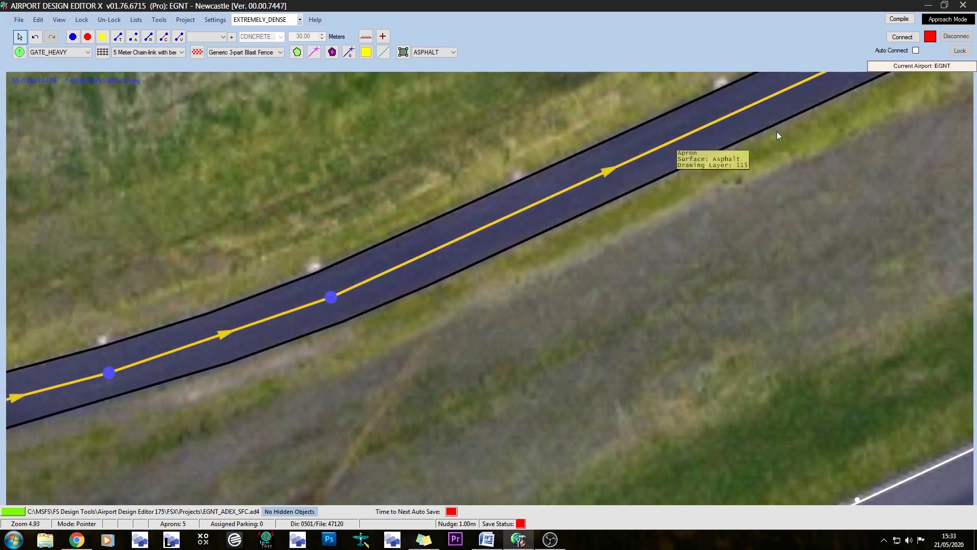
- Add the straight taxi path segments parallel to the runway, across the checkered area and past the diagonal runway links, to the selection
left_click_drag(801, 136, 156, 492)
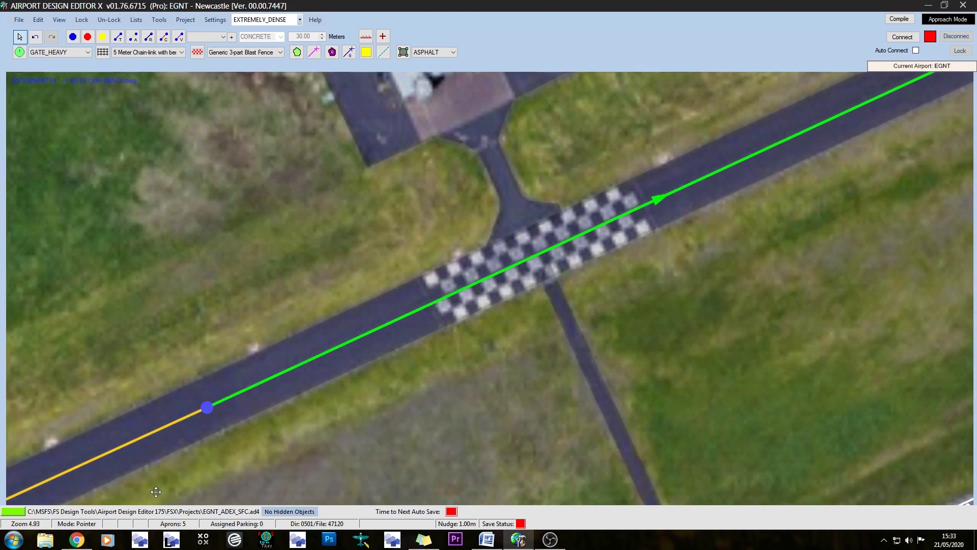
left_click(476, 283, "shift")
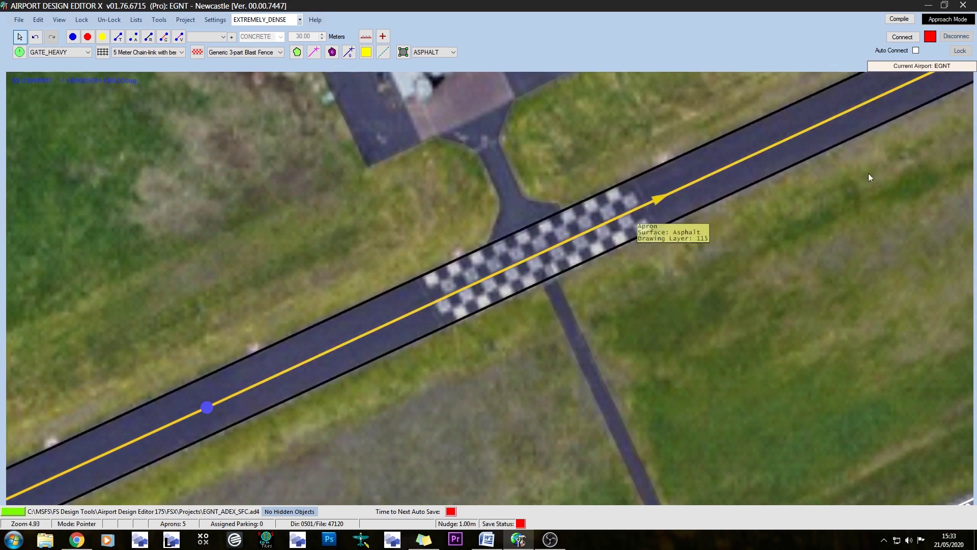
left_click_drag(868, 177, 105, 487, "shift")
left_click_drag(476, 312, 224, 438, "shift")
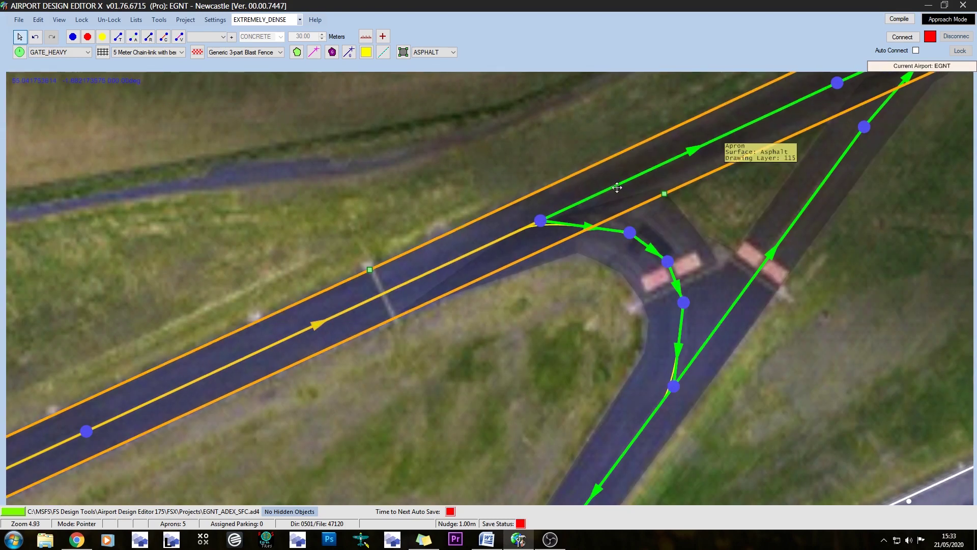
left_click_drag(695, 148, 174, 370)
left_click(179, 365)
scroll(164, 428, "up", 5)
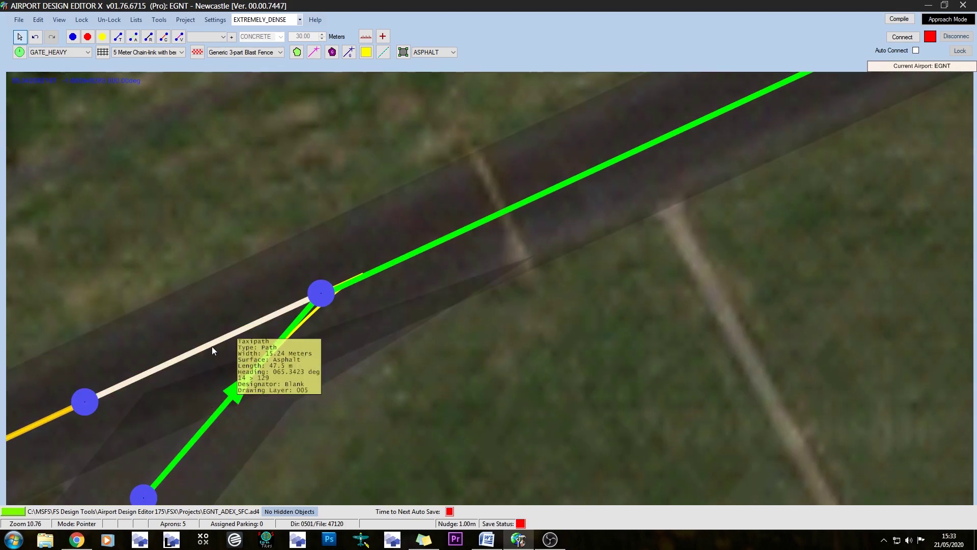
left_click(212, 346, "ctrl")
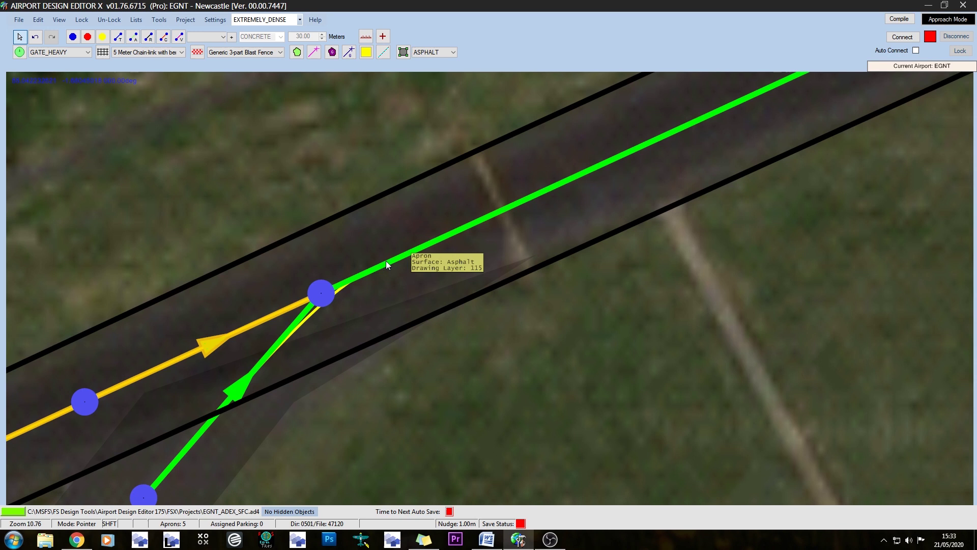
left_click(415, 249, "ctrl")
- Add both branches of the taxi path loop around the holding area at the runway's north-eastern end to the selection
left_click_drag(445, 328, 255, 530)
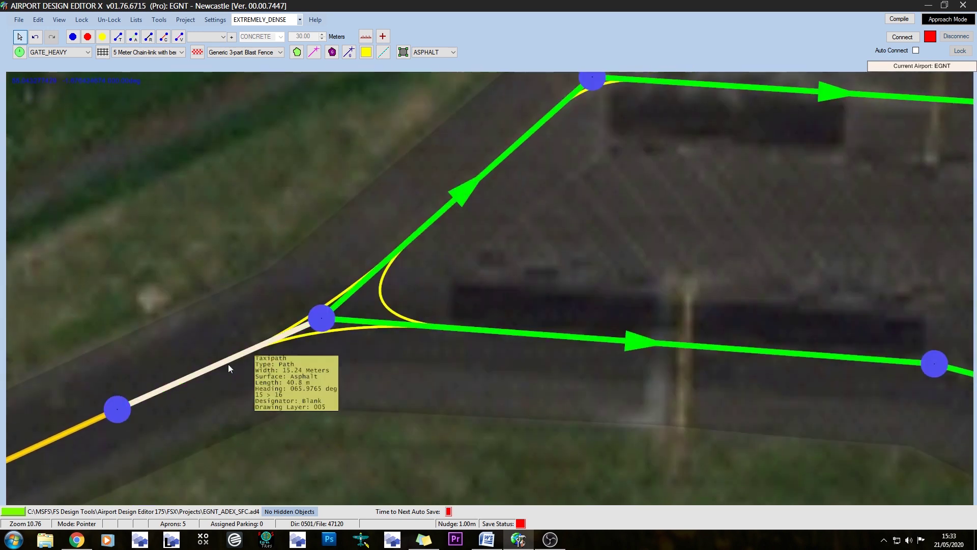
left_click_drag(672, 202, 375, 310)
left_click(307, 249, "shift")
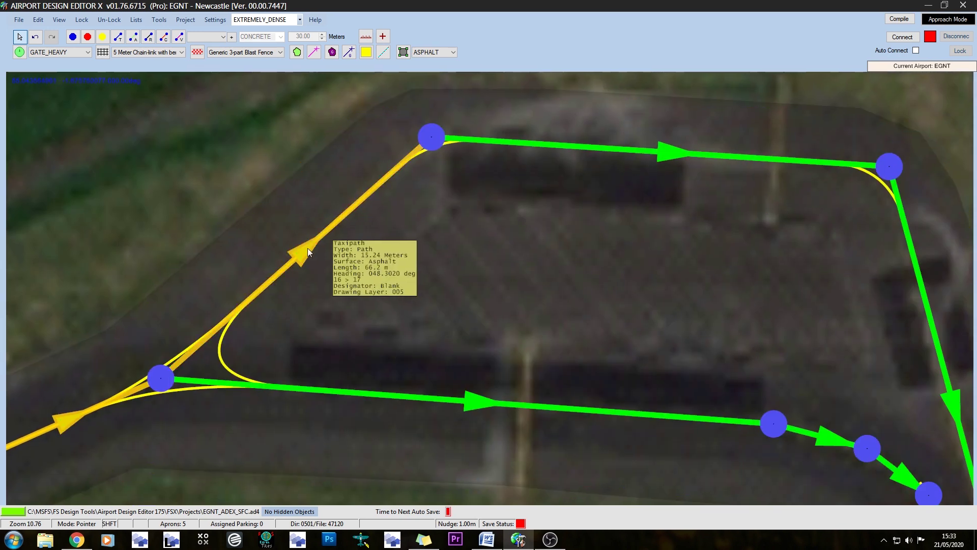
left_click(478, 405, "shift")
left_click(672, 154, "shift")
left_click_drag(953, 408, 505, 323)
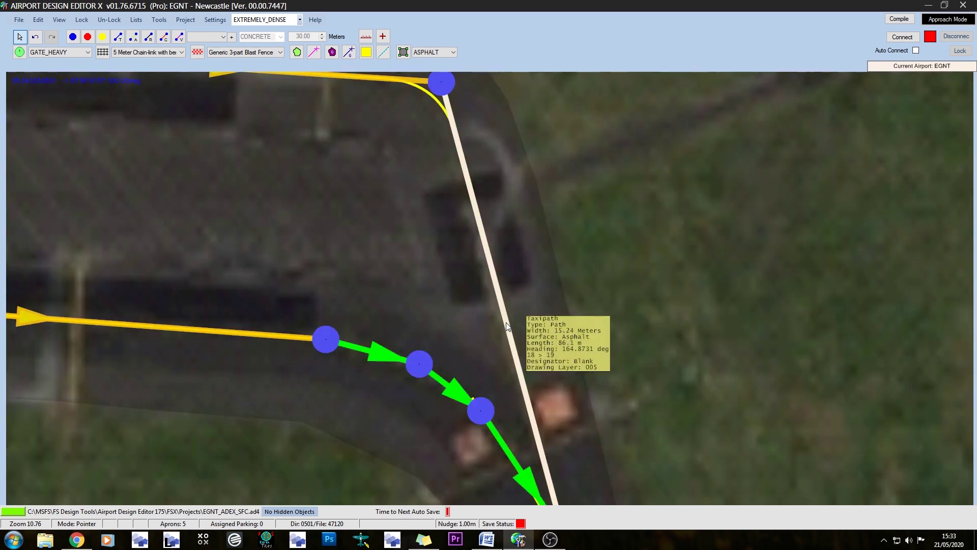
left_click(506, 325, "shift")
left_click(379, 355, "shift")
left_click(446, 387, "shift")
left_click(509, 454, "shift")
- Add the taxi path segments from where the two branches merge down to the runway centreline to the selection
left_click_drag(571, 341, 517, 172)
left_click_drag(544, 448, 453, 260)
left_click(452, 360, "shift")
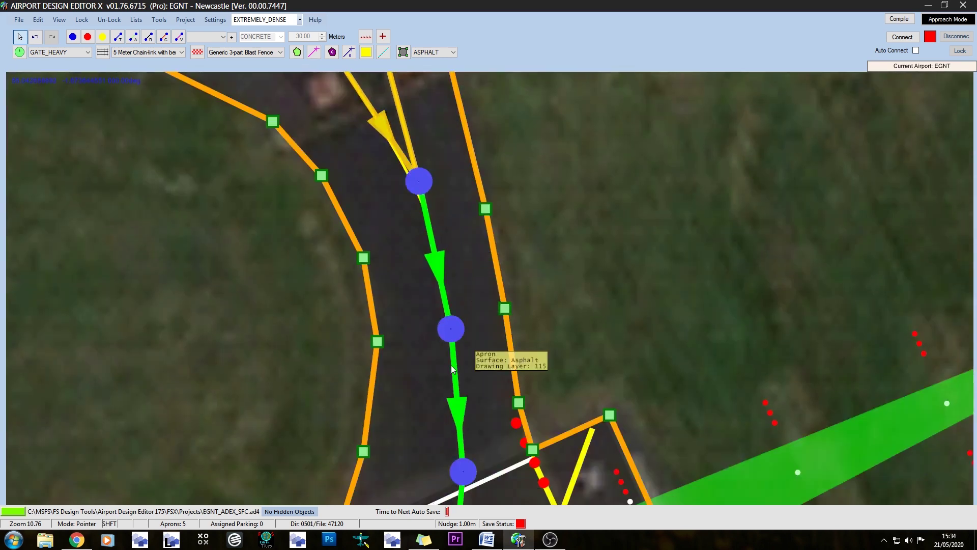
left_click(437, 265, "shift")
left_click(457, 375, "shift")
left_click_drag(545, 447, 566, 111)
left_click(480, 182, "shift")
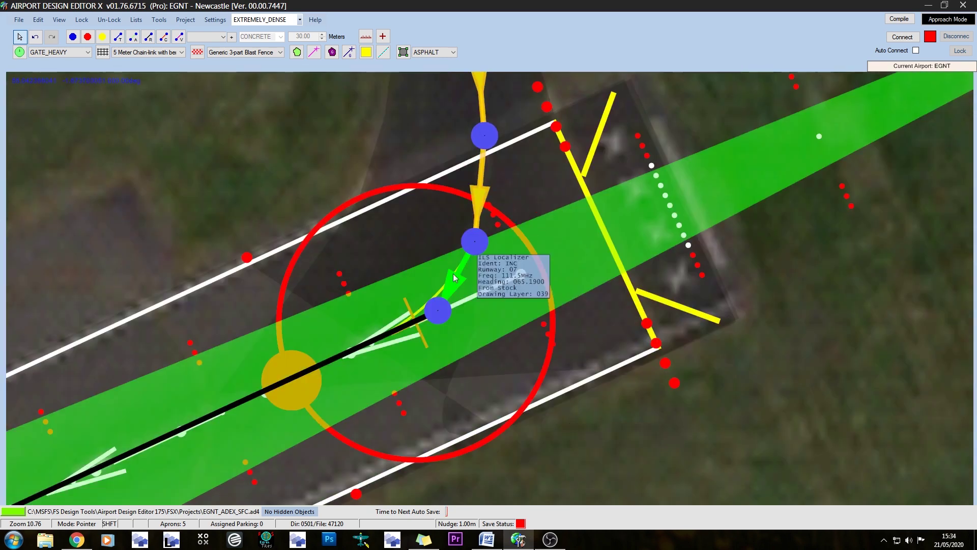
left_click(457, 273, "shift")
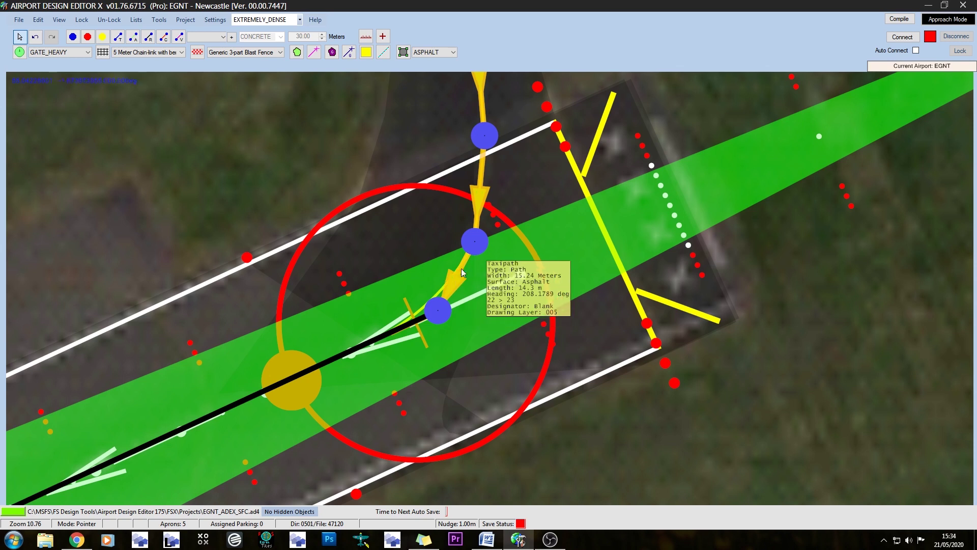
- Set the taxi designator of all selected path segments to D and clear the selection
double_click(411, 271)
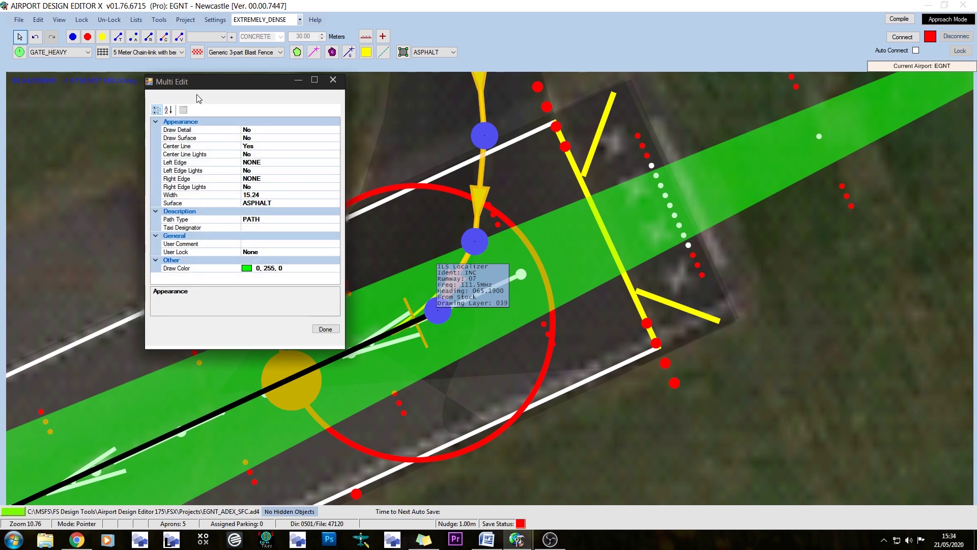
left_click(313, 227)
left_click(336, 228)
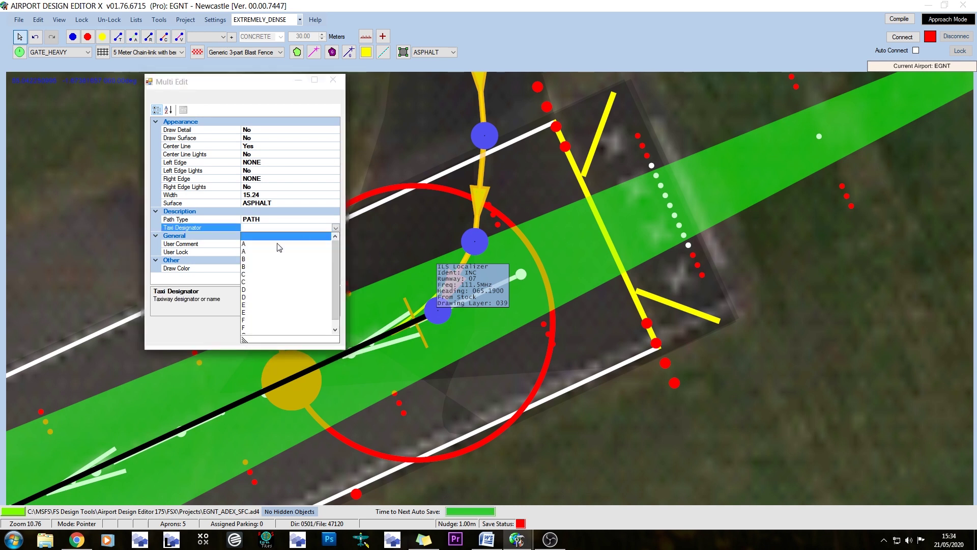
left_click(256, 290)
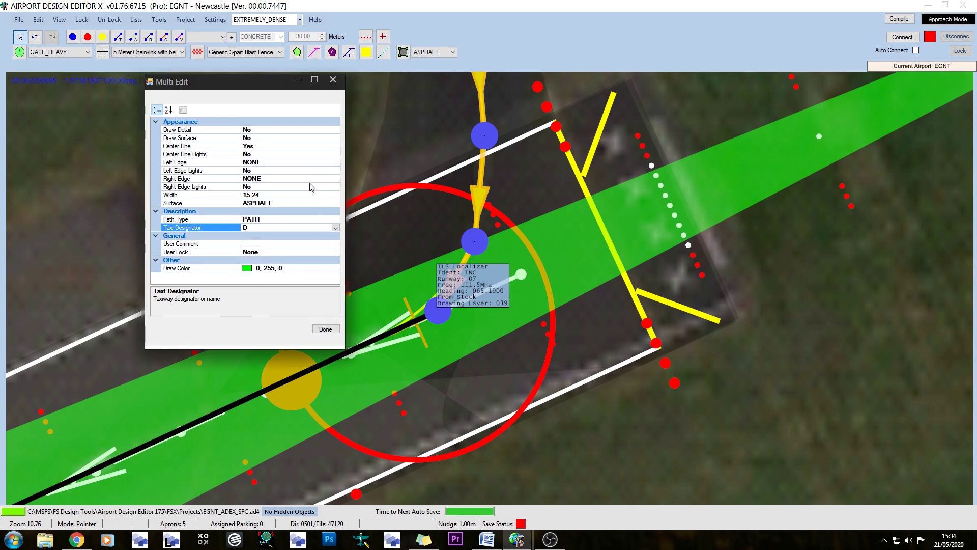
left_click(328, 329)
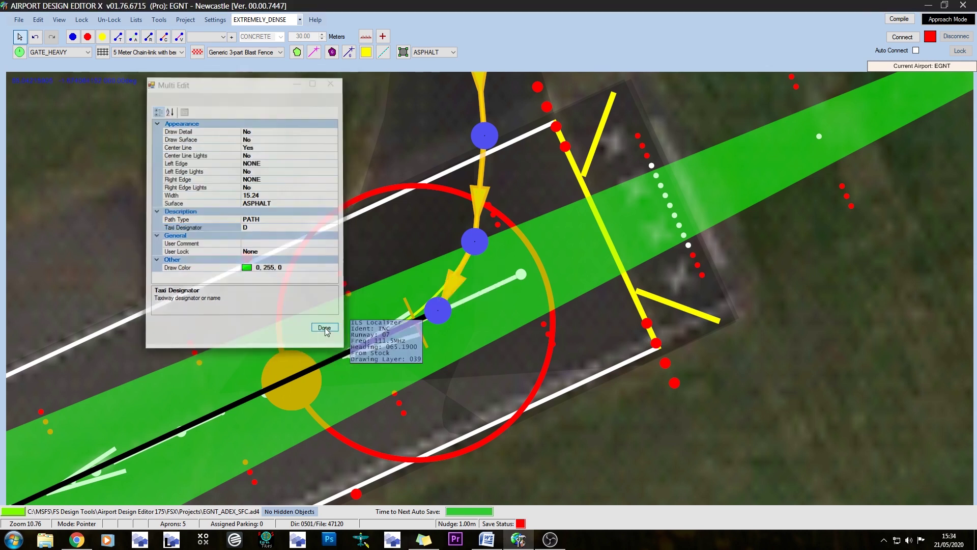
left_click(270, 179)
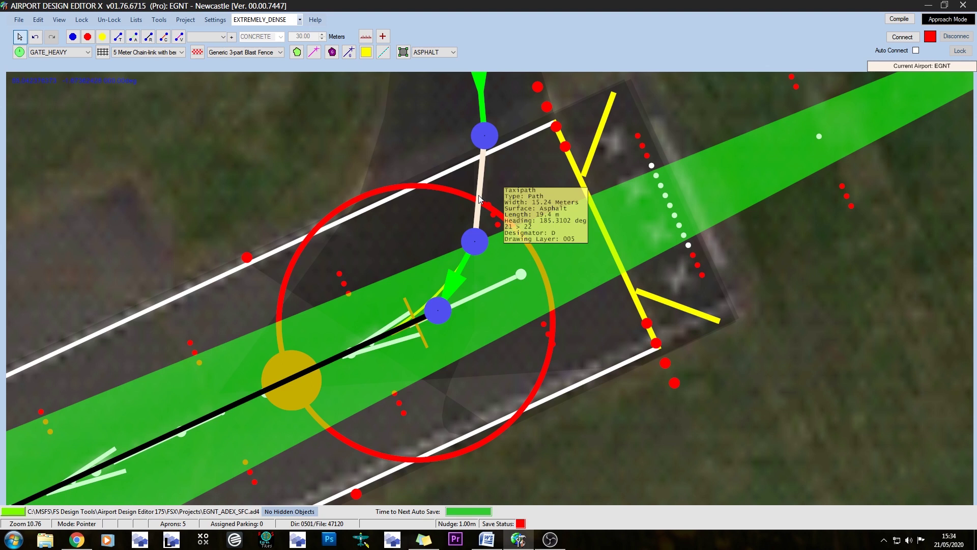
- Check the designators of the taxi path segments from the runway's north-eastern end back to the terminal apron
scroll(725, 310, "down", 5)
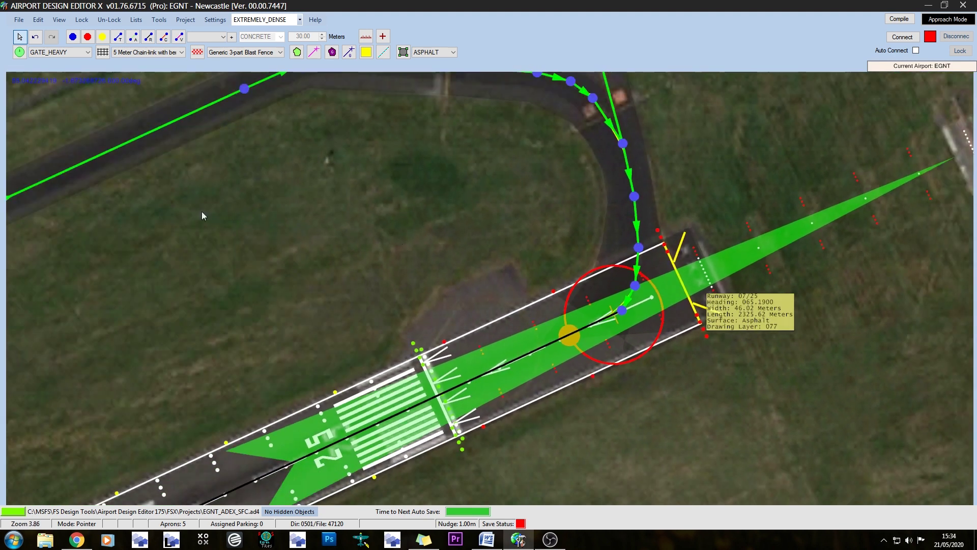
left_click_drag(83, 335, 923, 222)
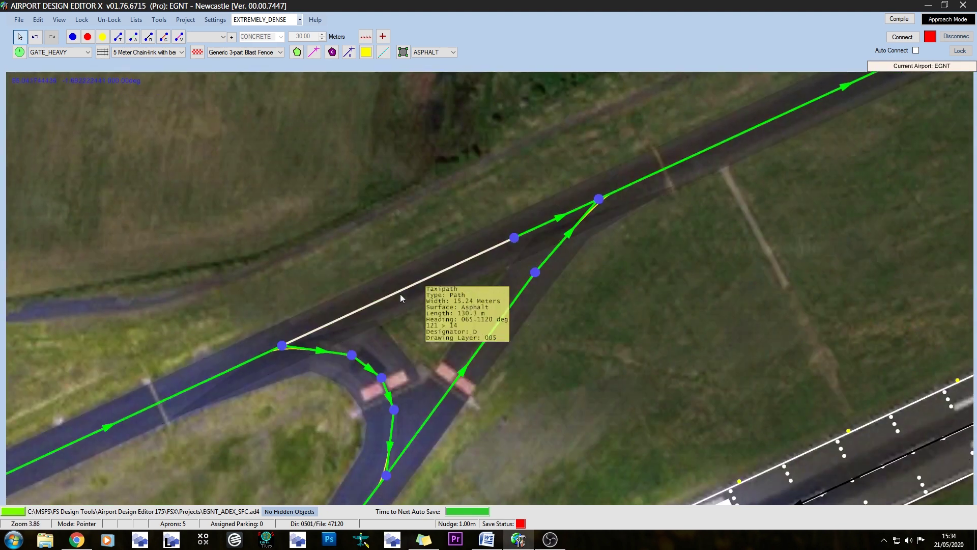
left_click_drag(220, 430, 929, 149)
left_click_drag(543, 343, 937, 163)
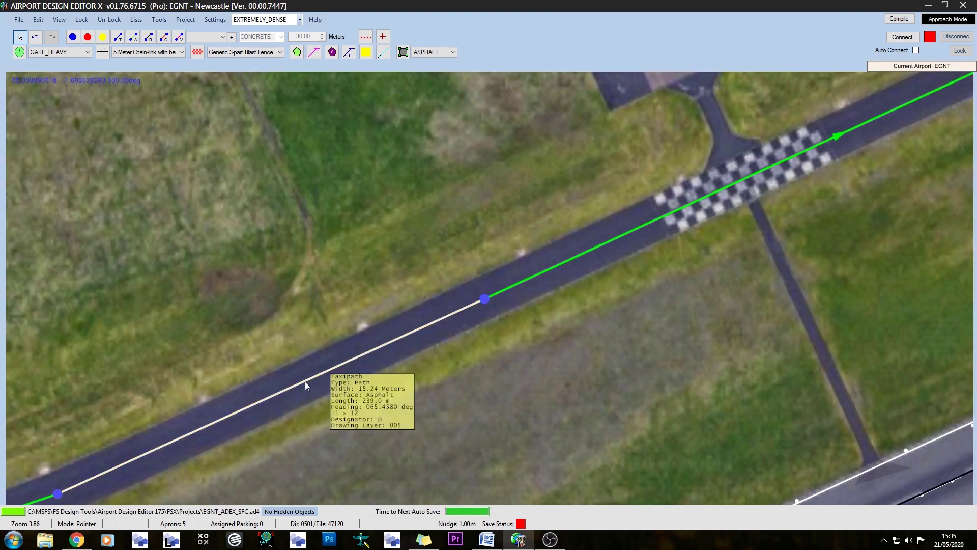
left_click_drag(277, 438, 864, 148)
left_click_drag(180, 391, 706, 320)
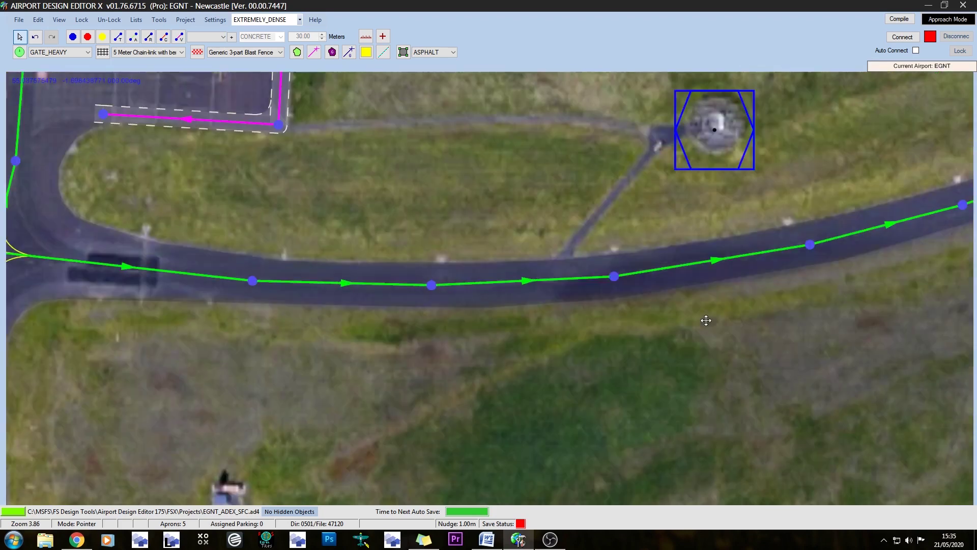
mouse_move(334, 285)
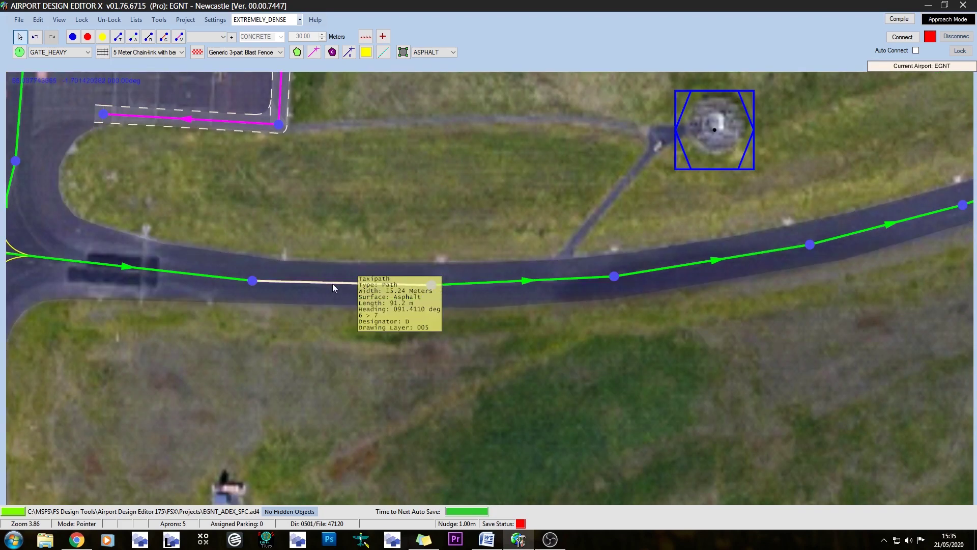
left_click_drag(113, 329, 755, 436)
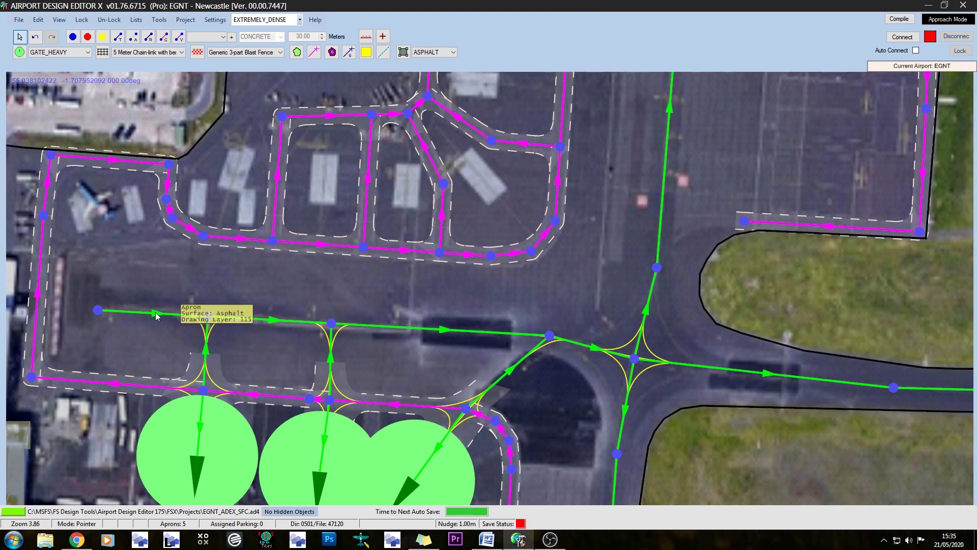
mouse_move(150, 315)
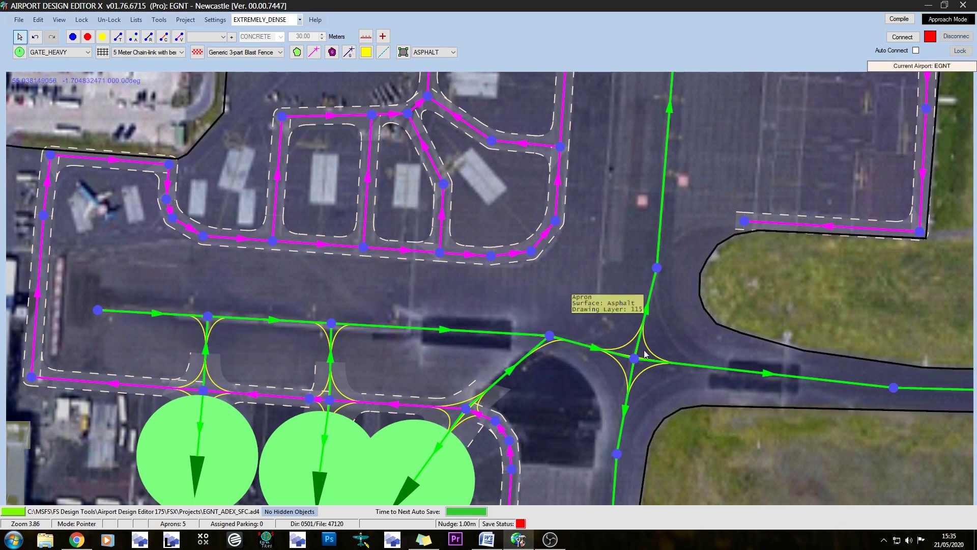
mouse_move(574, 263)
scroll(573, 258, "down", 3)
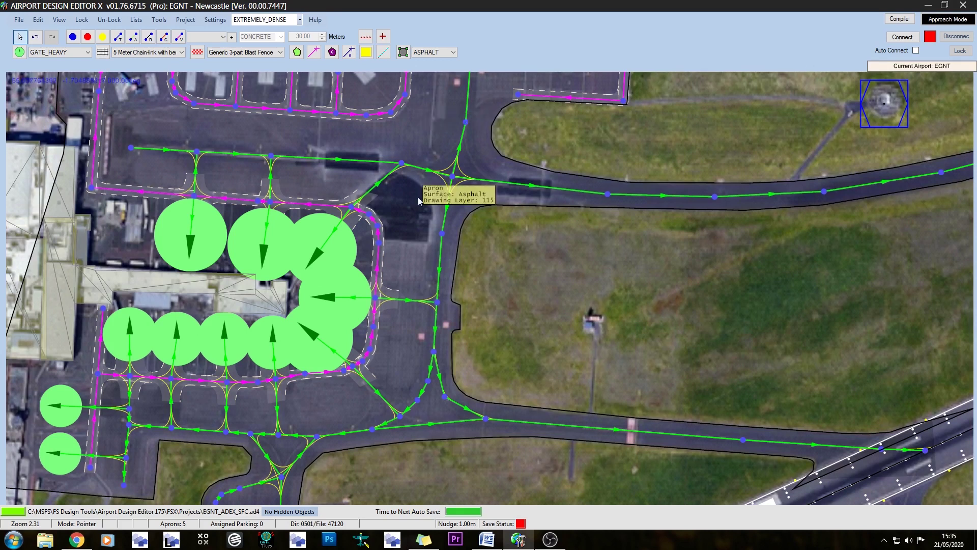
- Add hold short nodes on both taxi path branches leading to the runway's south-western end, just past the branching point
left_click_drag(561, 442, 665, 301)
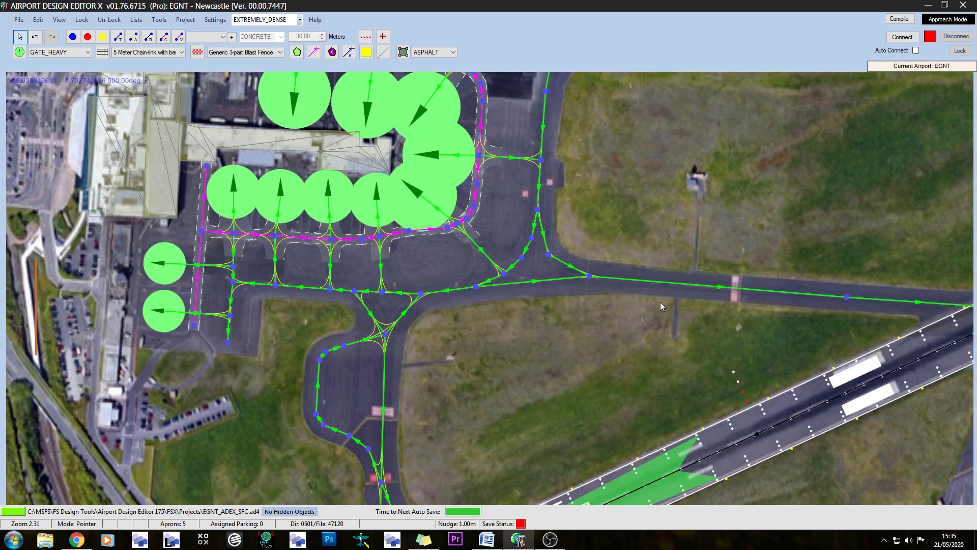
left_click(88, 36)
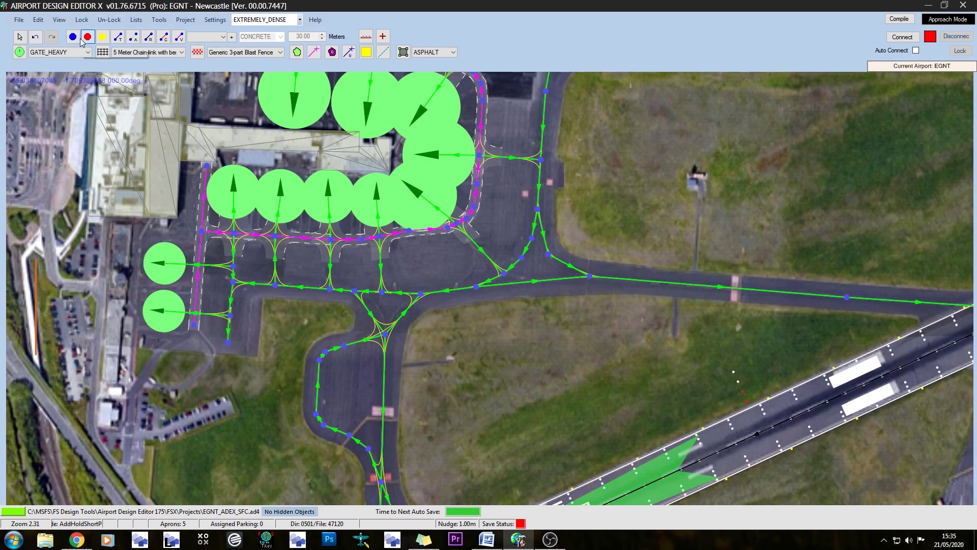
left_click_drag(550, 374, 490, 186)
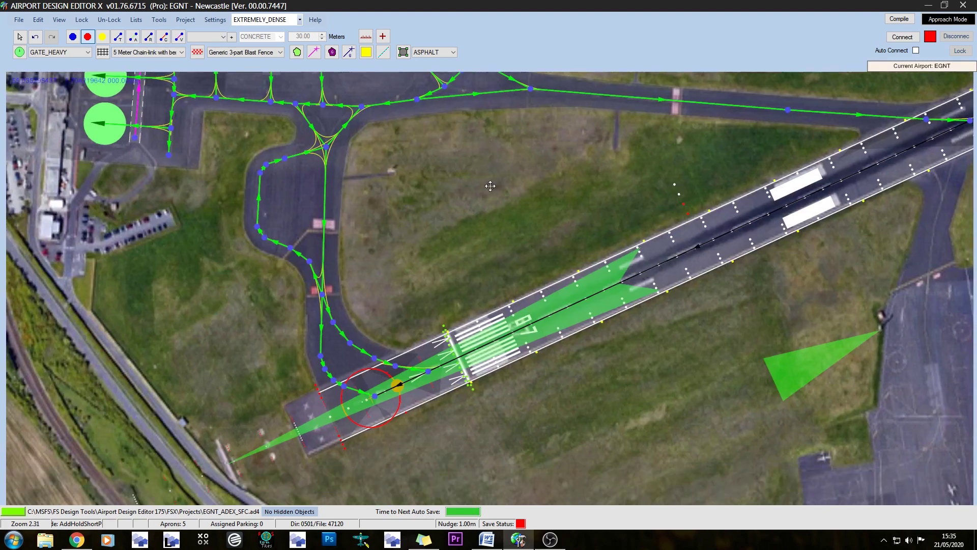
scroll(359, 316, "up", 5)
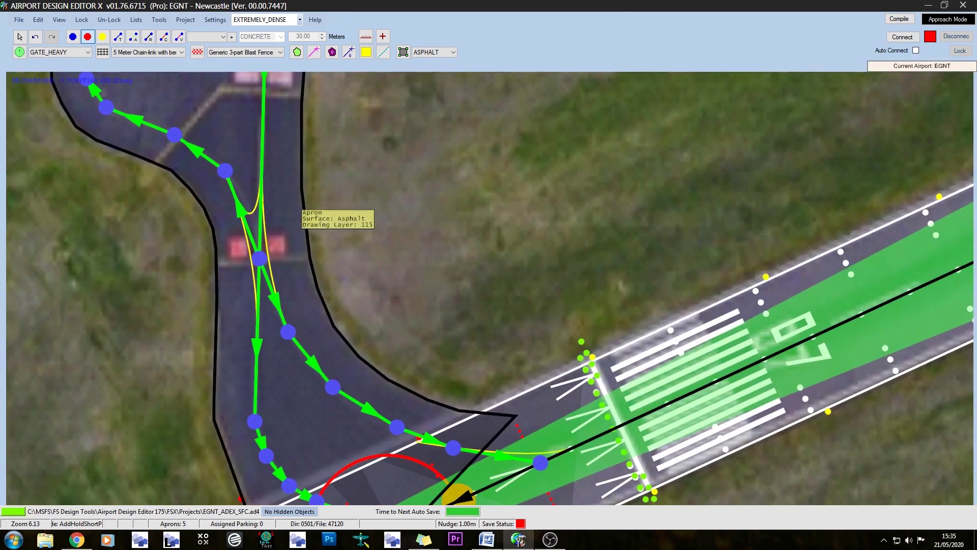
left_click(259, 258)
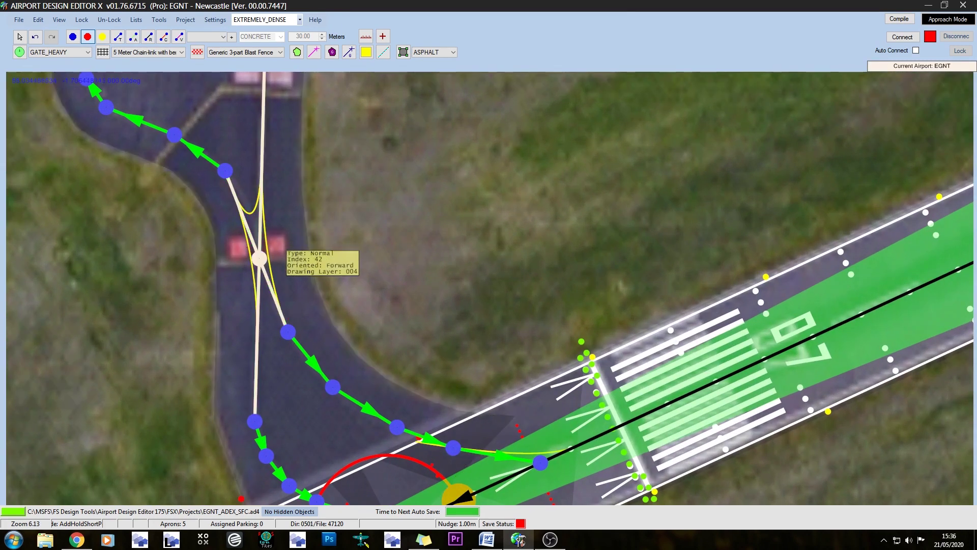
left_click(311, 359)
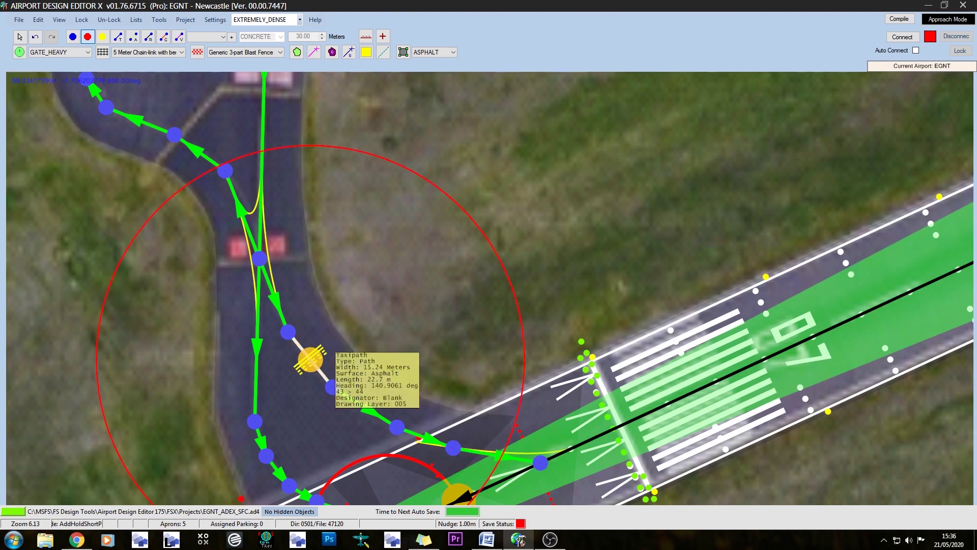
left_click(310, 359)
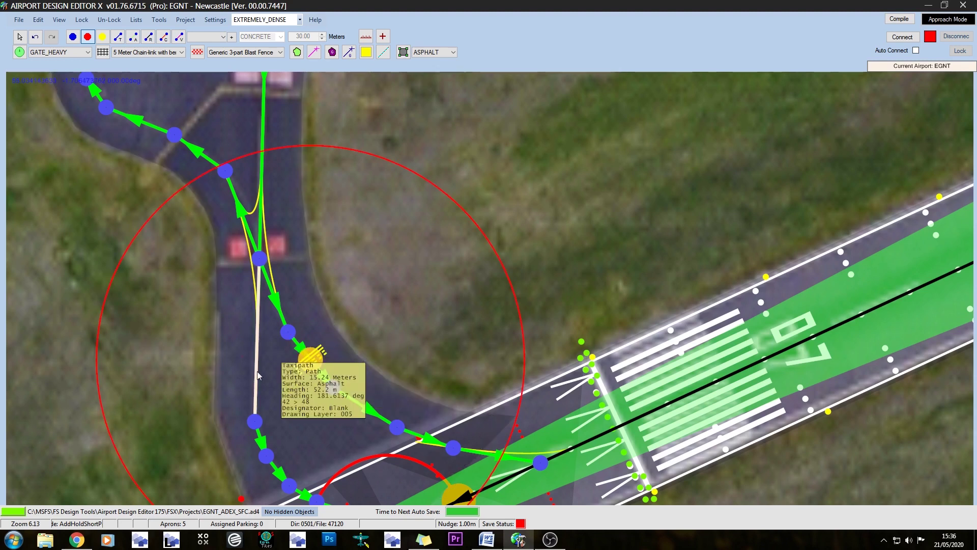
- Add a hold short node on the taxi path running east from the apron, at the last node before the runway edge
left_click_drag(693, 229, 196, 465)
left_click_drag(835, 204, 56, 496)
mouse_move(194, 280)
left_mouse_down()
mouse_move(568, 328)
mouse_move(486, 289)
left_mouse_up()
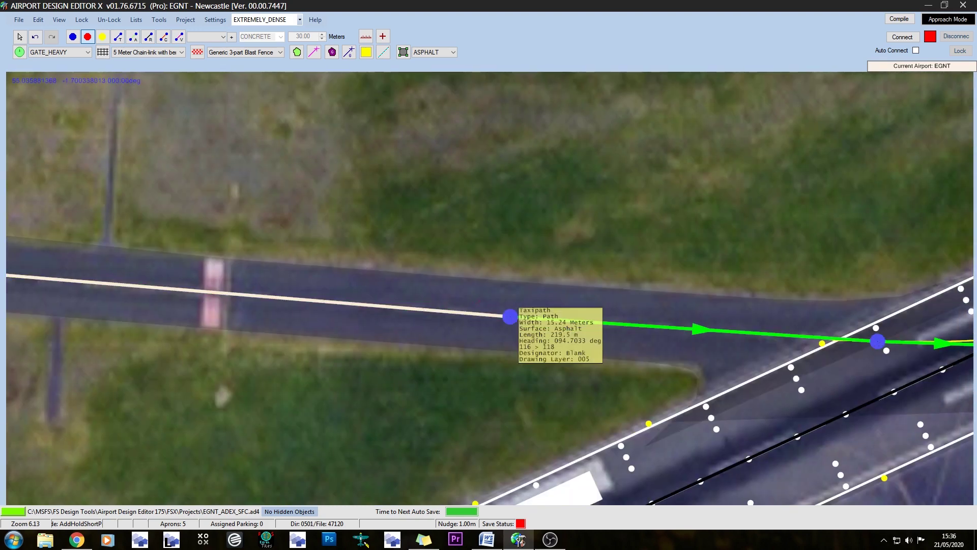
left_click(493, 315)
- Add a hold short node on the diagonal runway link, just before the node nearest the runway edge
scroll(524, 247, "down", 3)
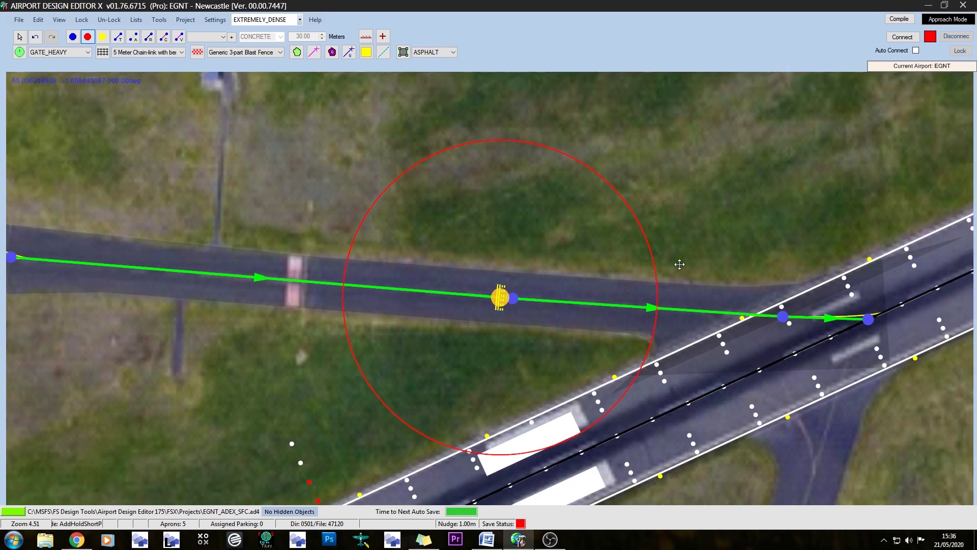
left_click_drag(713, 216, 178, 471)
left_click_drag(669, 281, 203, 501)
left_click_drag(764, 140, 331, 426)
left_click_drag(638, 222, 164, 348)
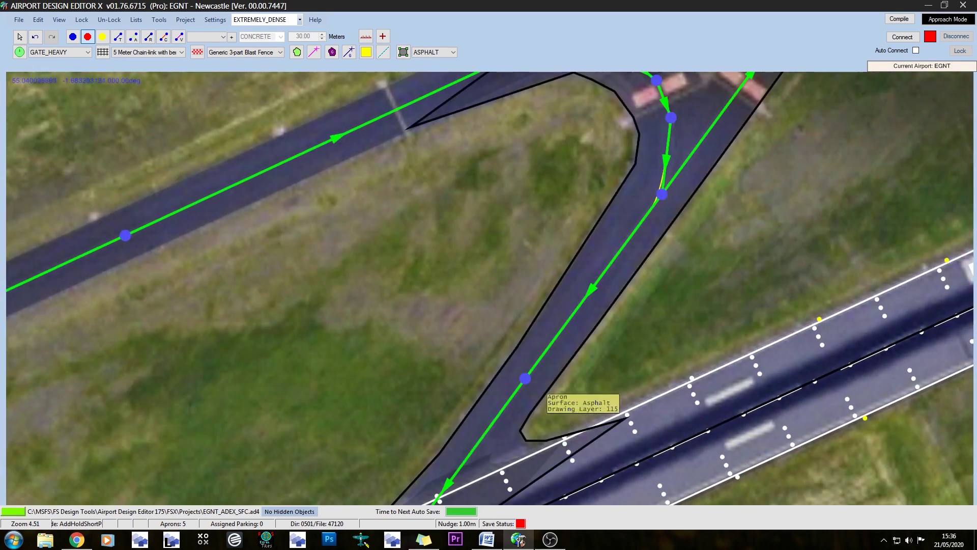
left_click(536, 364)
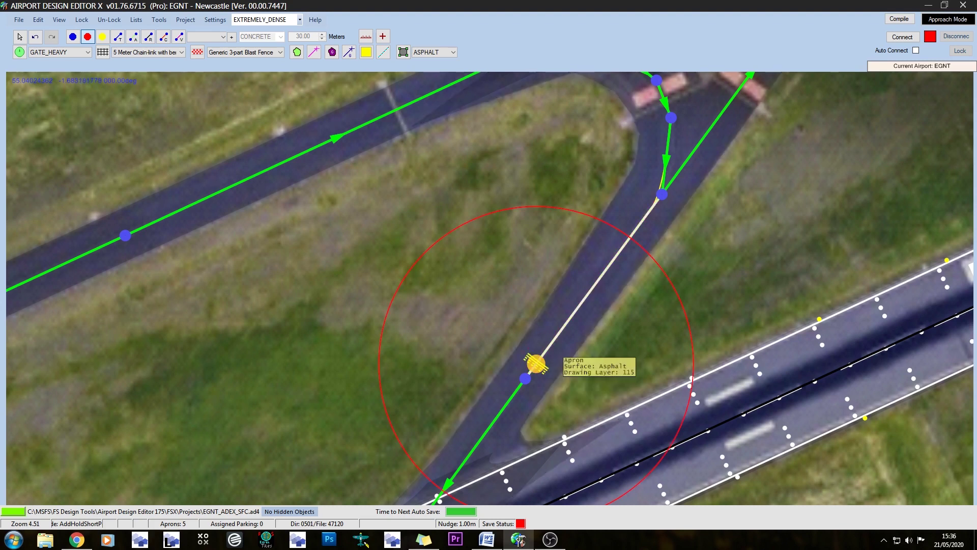
- Add a hold short node at the runway's north-eastern end, just after the two holding area branches merge
left_click_drag(461, 364, 354, 410)
left_click_drag(739, 229, 666, 189)
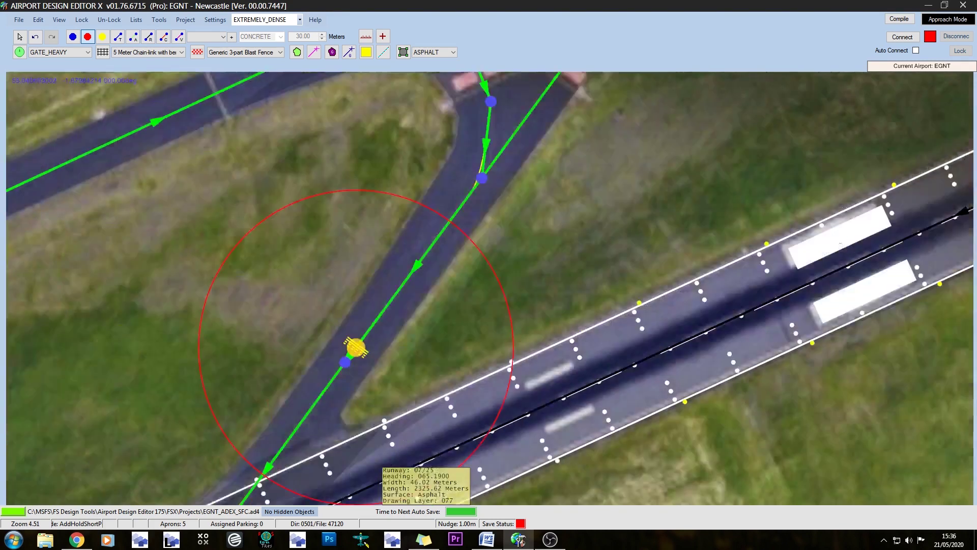
left_click_drag(361, 461, 373, 456)
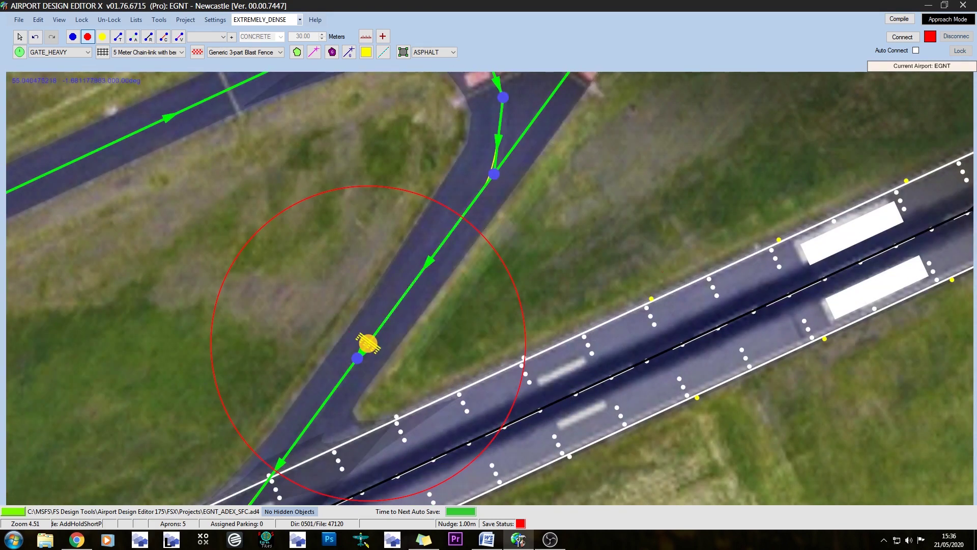
left_click_drag(794, 280, 654, 501)
left_click_drag(732, 175, 123, 464)
left_click_drag(387, 437, 305, 454)
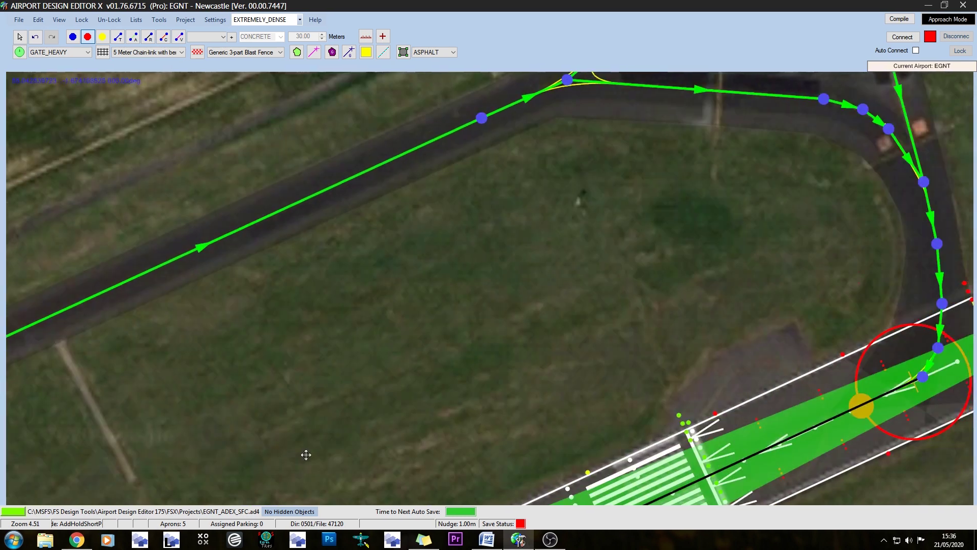
left_click_drag(825, 214, 122, 404)
left_click_drag(561, 401, 655, 262)
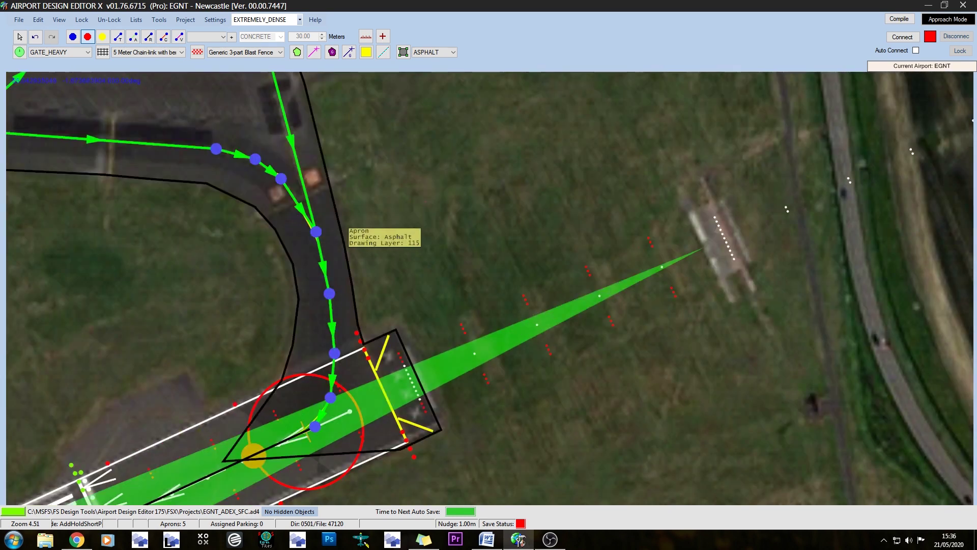
left_click(320, 250)
- Compile the EGNT_ADEX_SFC project into the EGNT Scenery folder with the existing compile options
left_click_drag(217, 233, 903, 373)
scroll(902, 373, "down", 2)
scroll(695, 145, "down", 6)
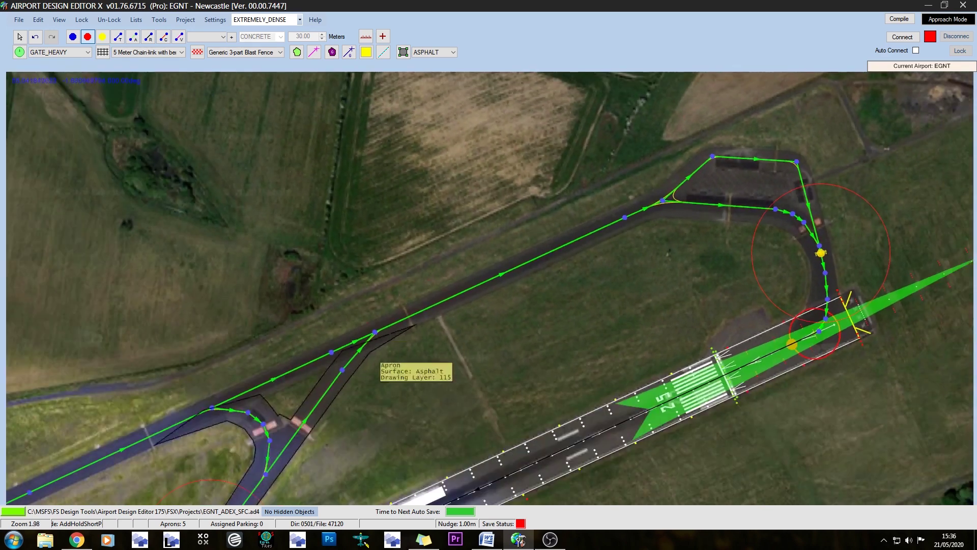
left_click_drag(283, 429, 812, 84)
left_click_drag(132, 306, 828, 102)
left_click_drag(65, 276, 623, 193)
scroll(623, 192, "down", 1)
scroll(484, 173, "down", 1)
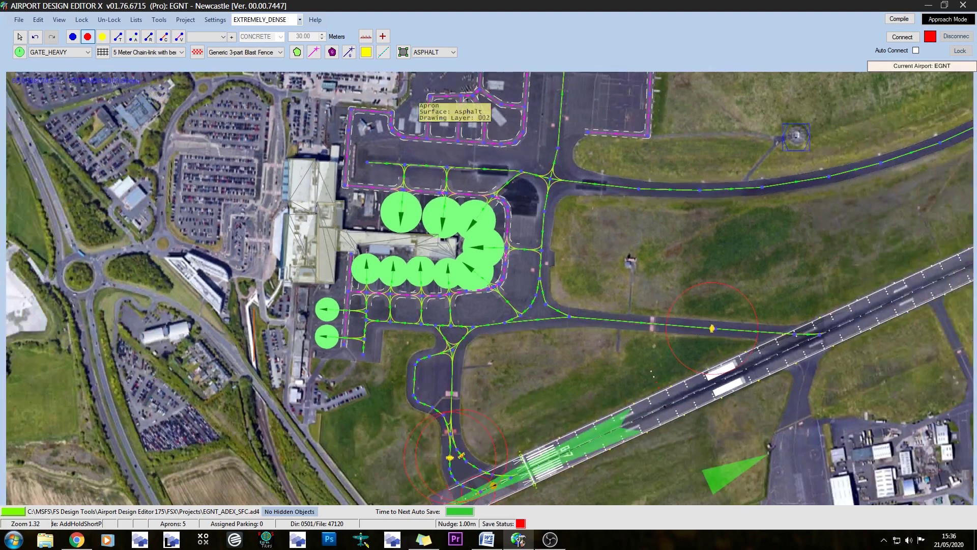
key("ctrl+c")
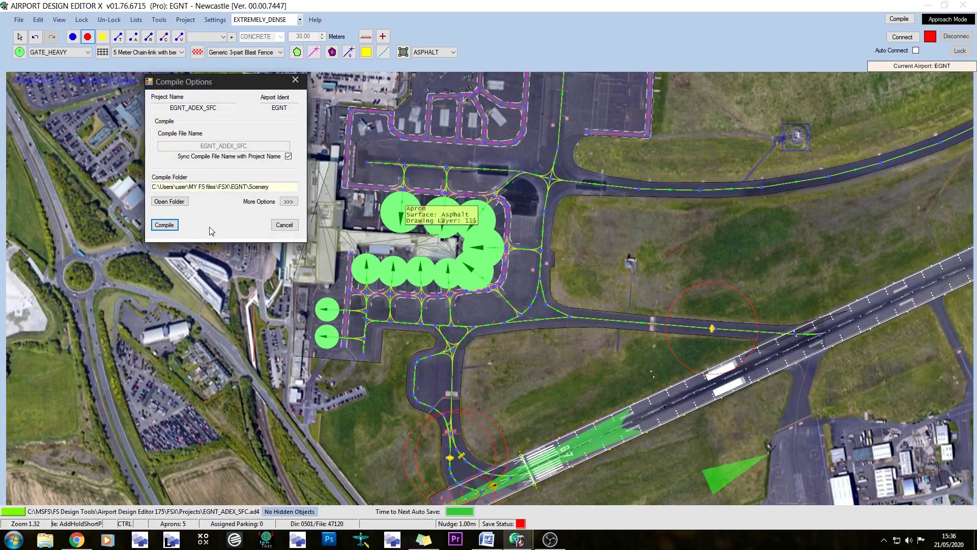
key("Return")
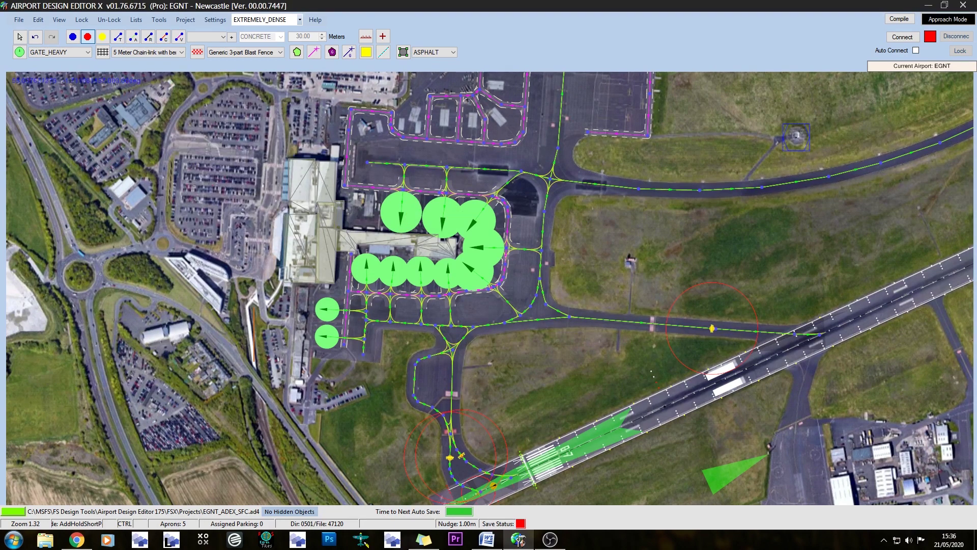
- Switch to Flight Simulator X and set the free flight location to Newcastle by its airport ID, EGNT
left_click(929, 6)
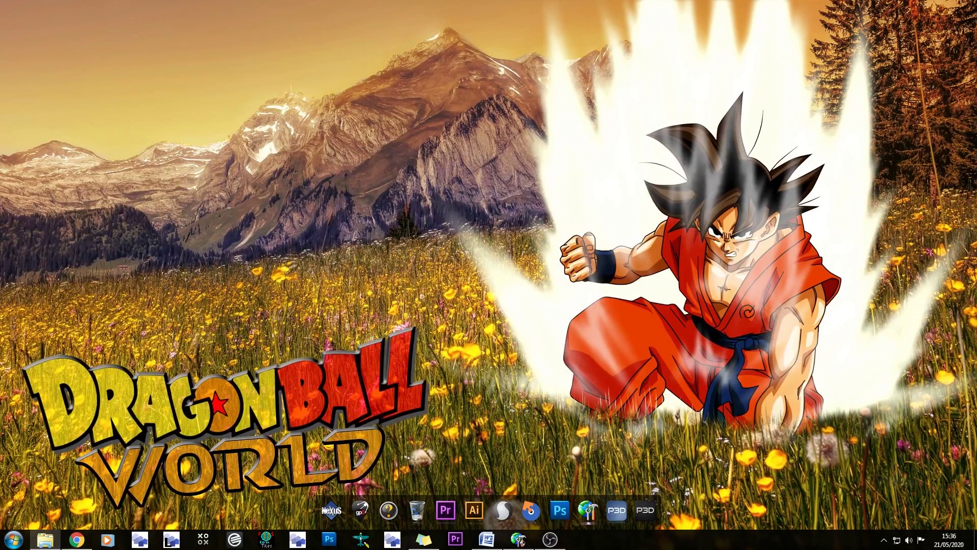
left_click(45, 539)
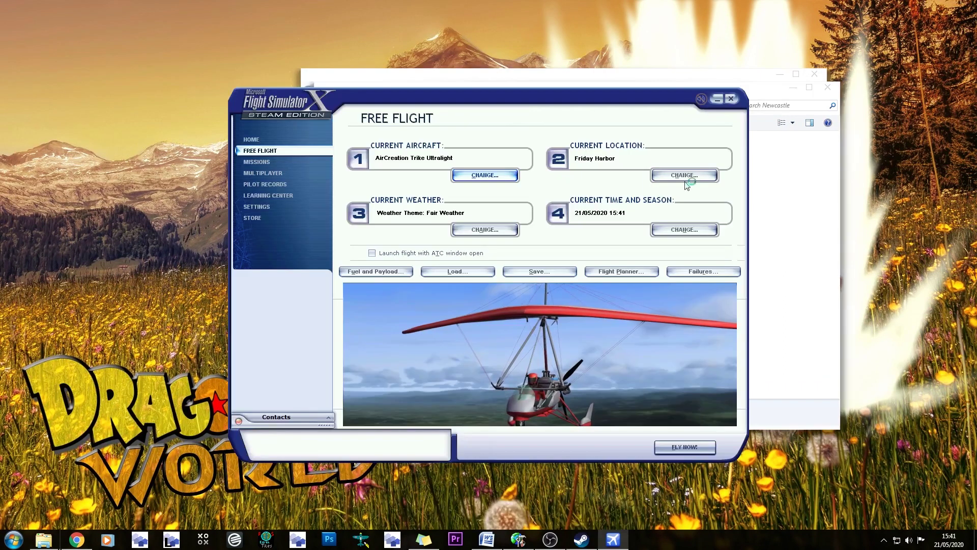
key("Return")
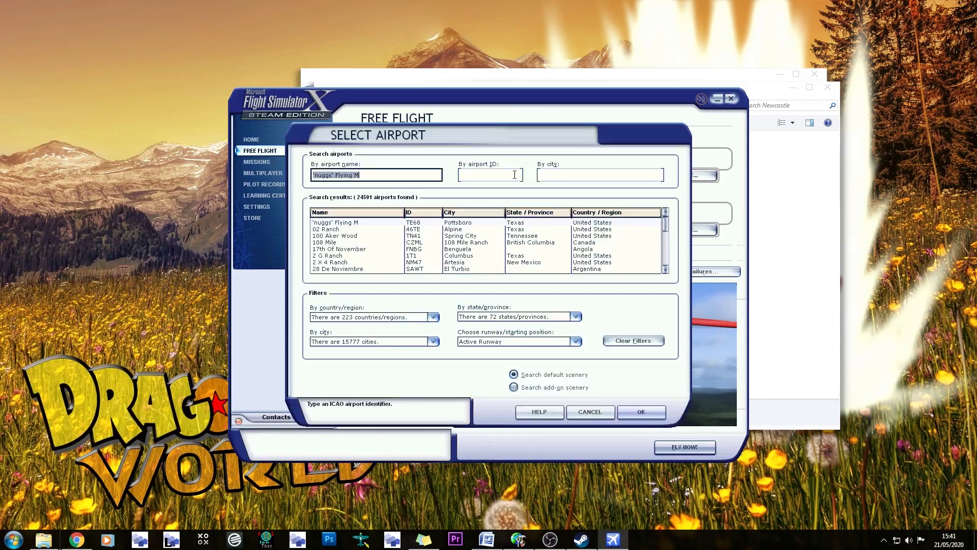
left_click(514, 174)
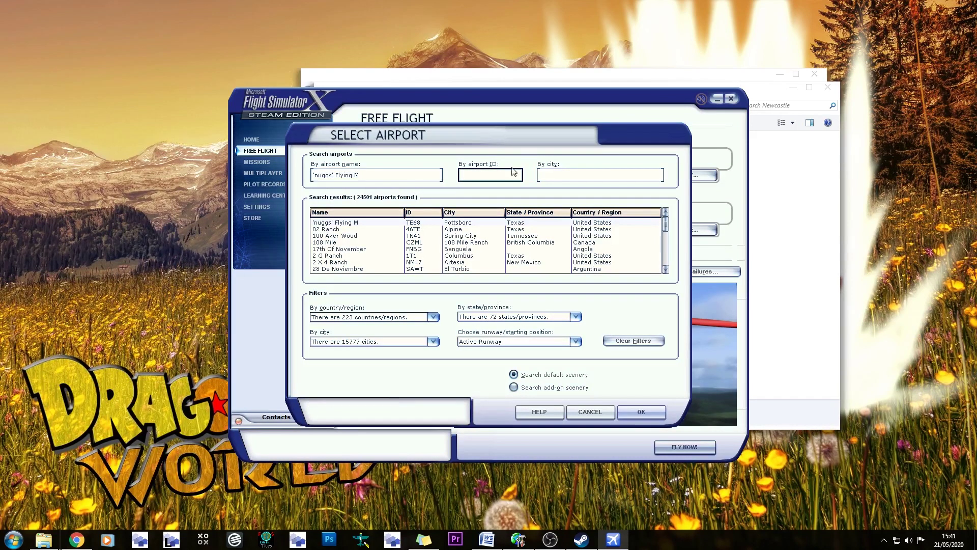
type("egnt")
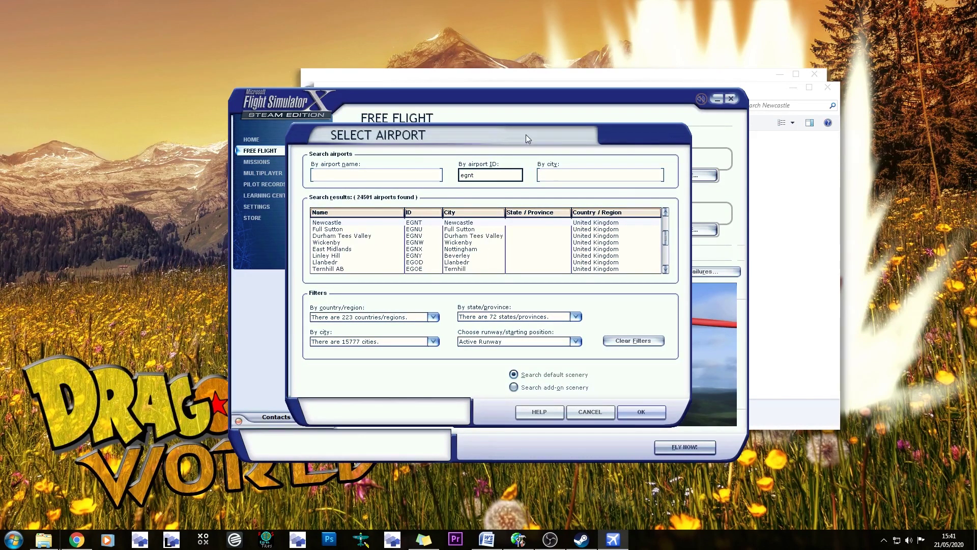
key("Return")
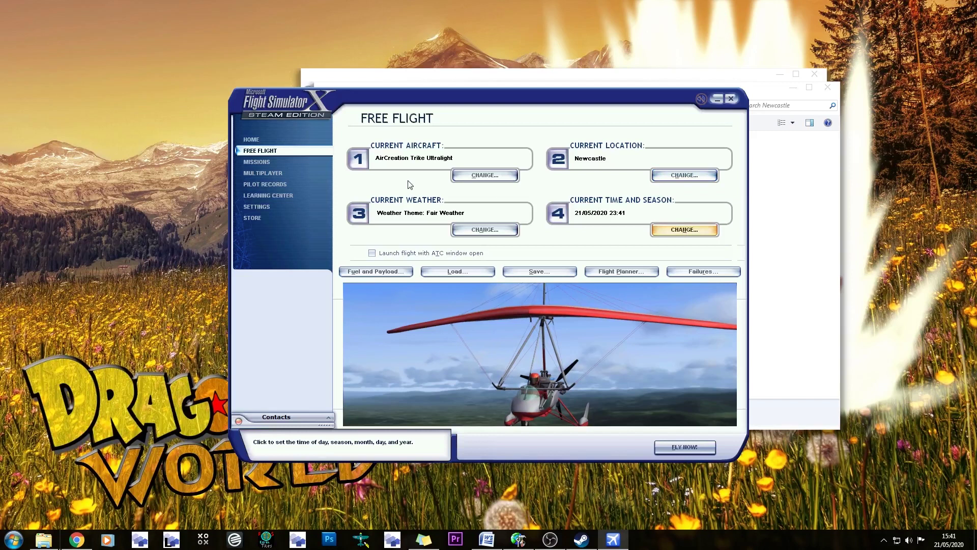
- Set the flight's time of day to Day
left_click(688, 230)
left_click(341, 178)
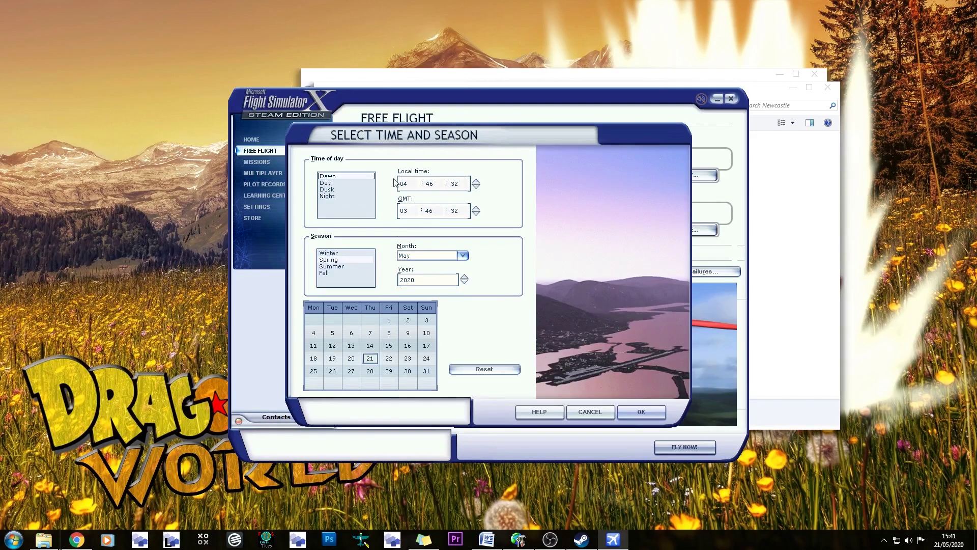
left_click(342, 189)
left_click(342, 183)
left_click(657, 413)
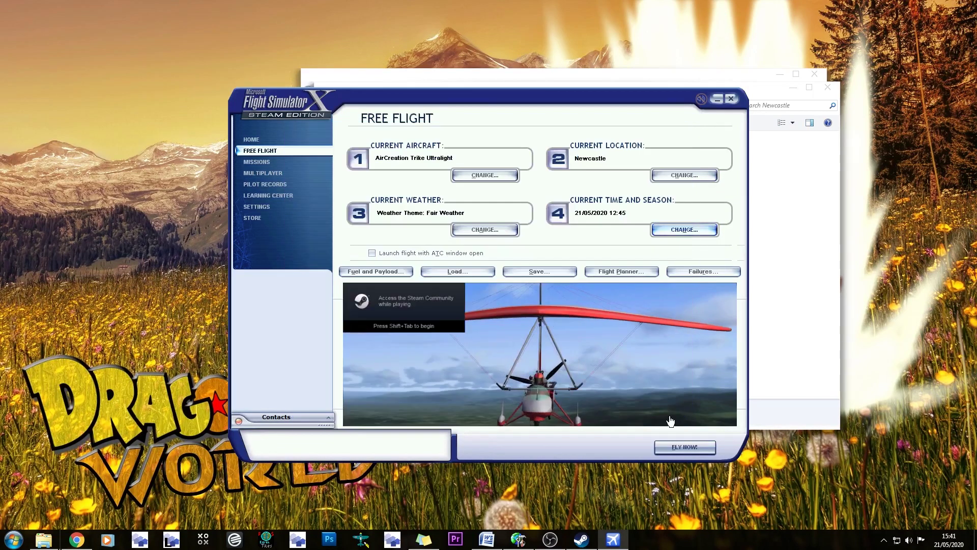
- Start the flight at Newcastle and slew across the western apron to inspect the ground markings around the terminal
left_click(685, 447)
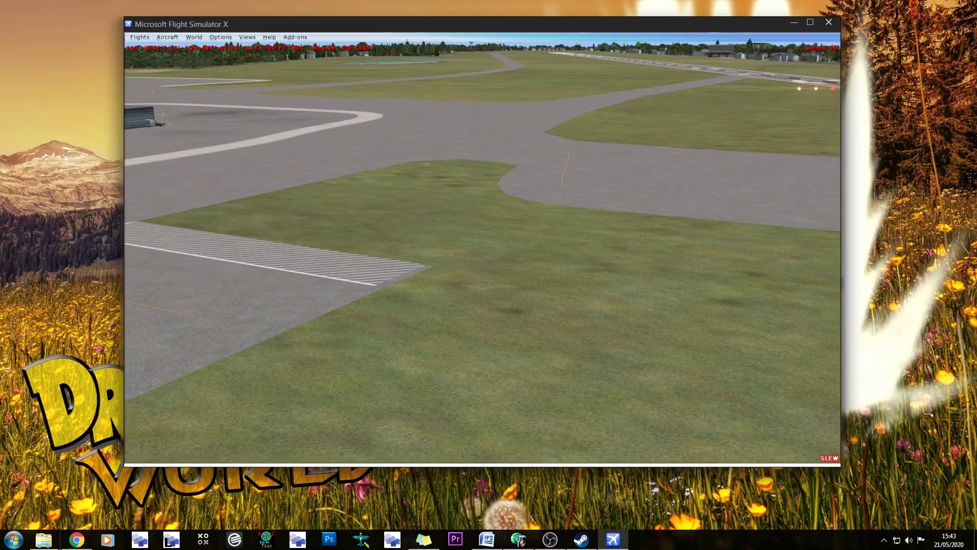
key("KP_1")
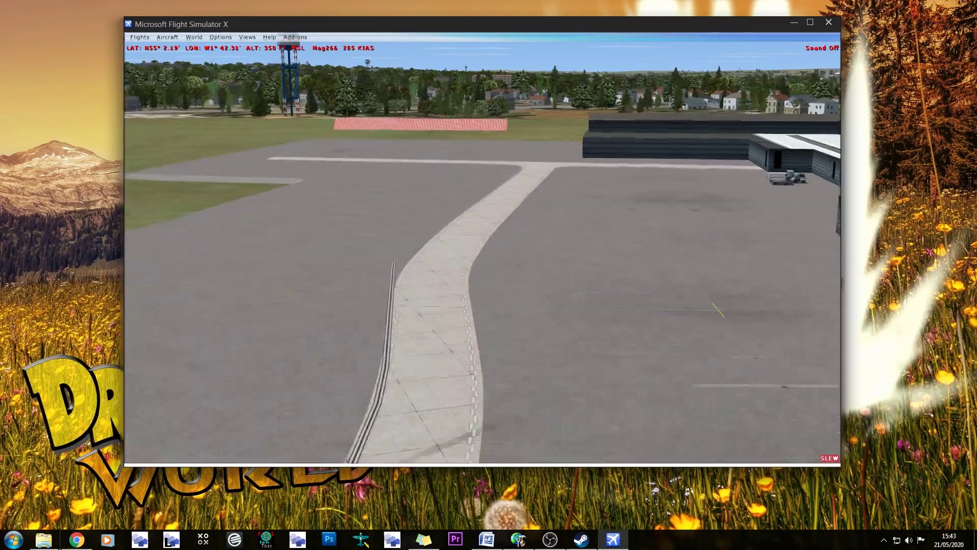
key("KP_5")
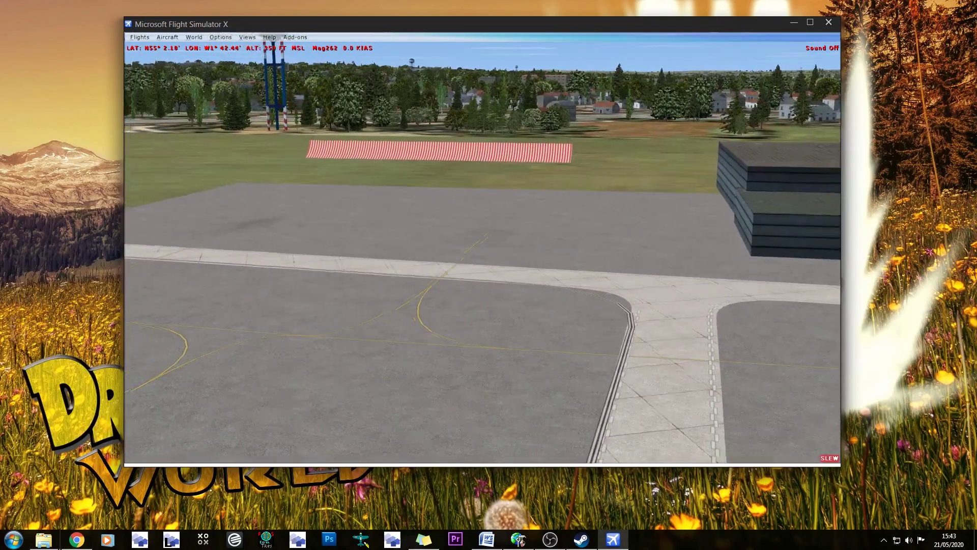
key("KP_8")
key("KP_1")
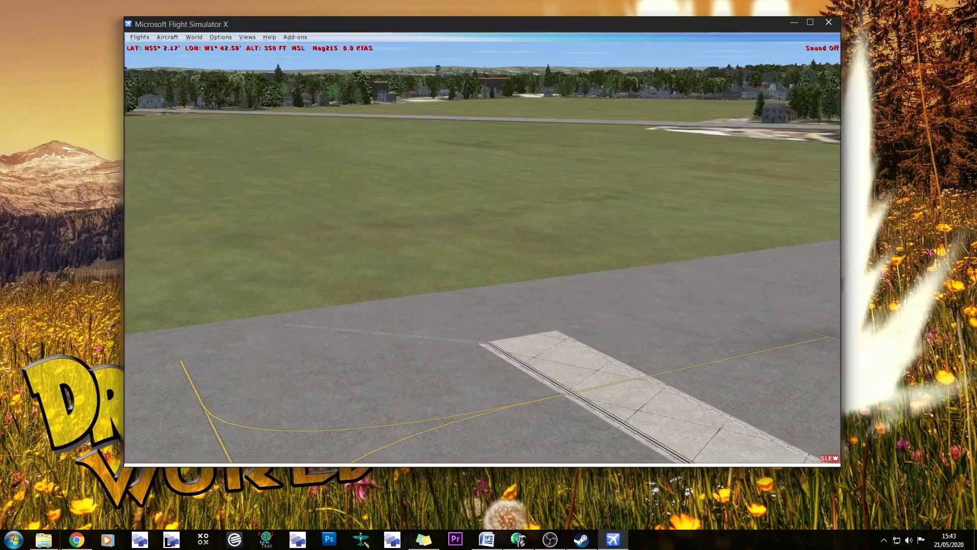
key("KP_1")
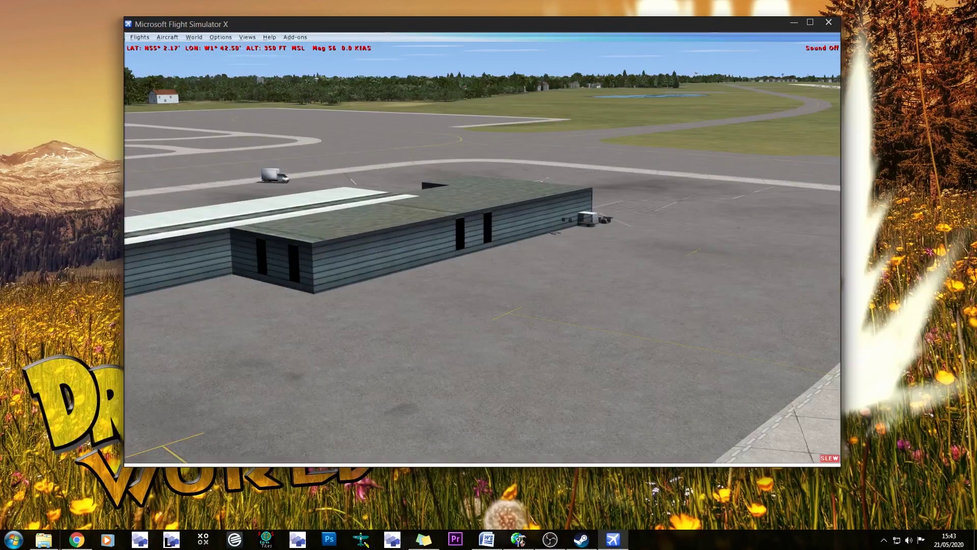
key("KP_3")
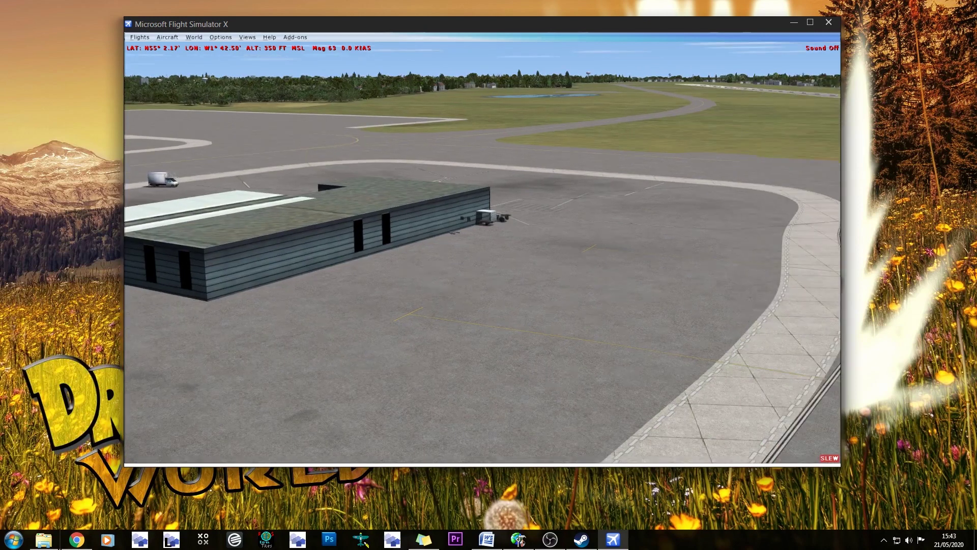
- Examine the yellow parking lead-in lines on the apron facing the terminal building
key("KP_1")
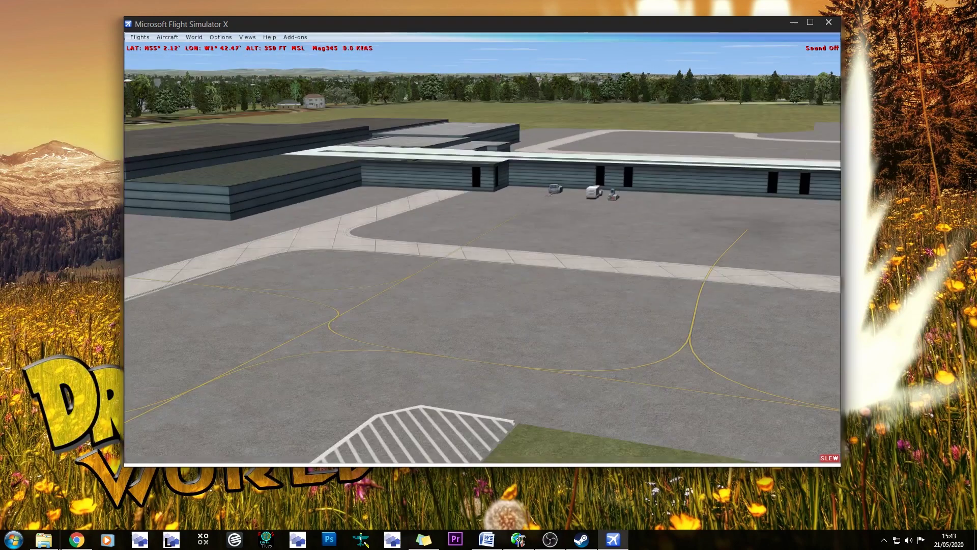
key("KP_4")
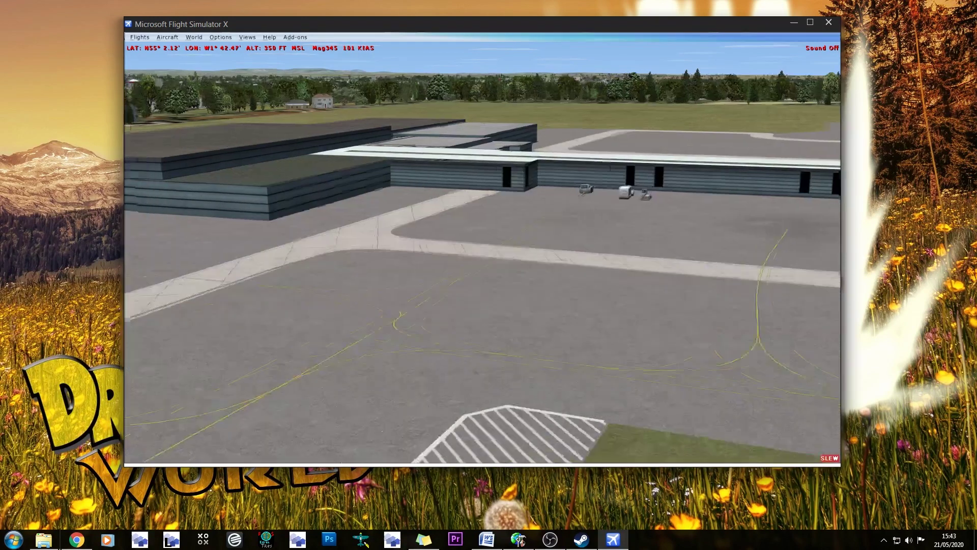
key("KP_5")
key("KP_3")
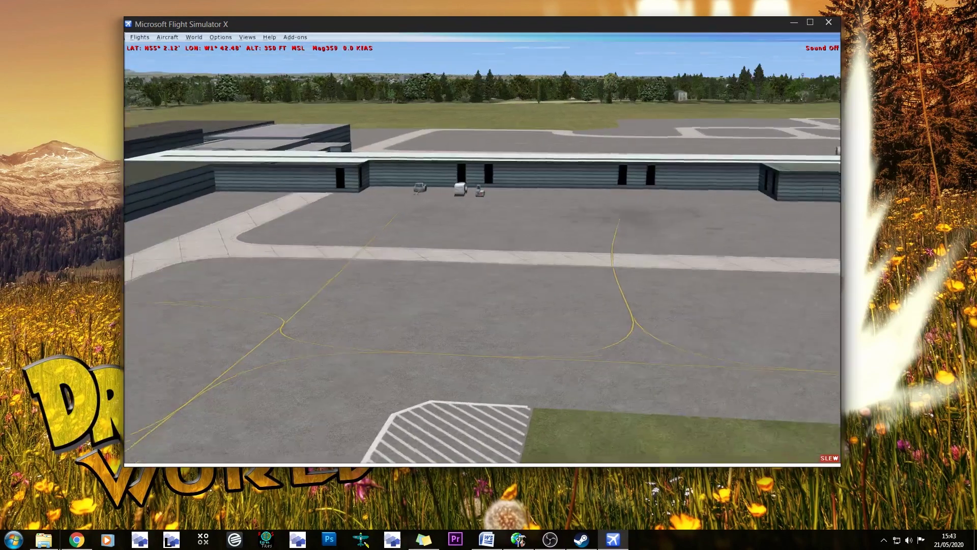
- Slew to the runway 07 threshold and check the runway markings along the centreline
key("KP_3")
key("KP_5")
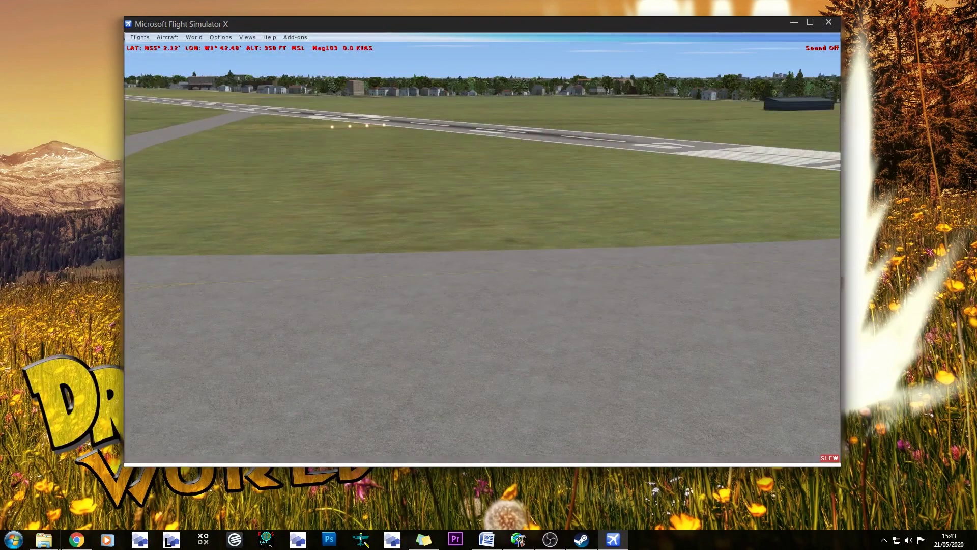
key("KP_8")
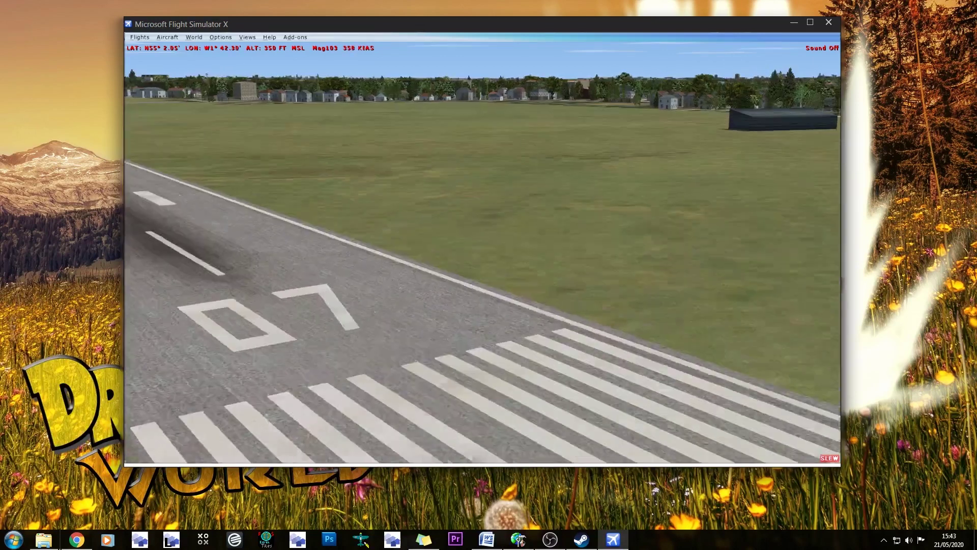
key("KP_1")
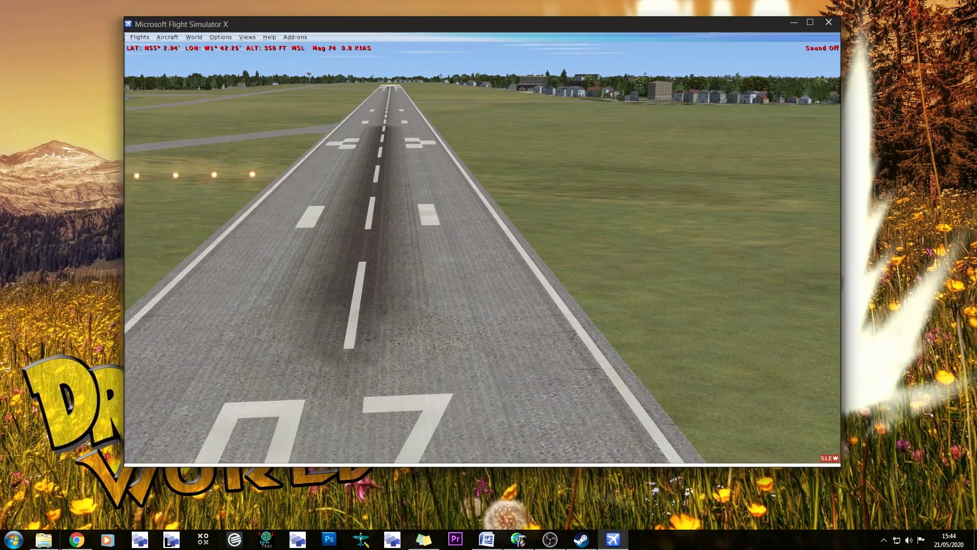
key("KP_1")
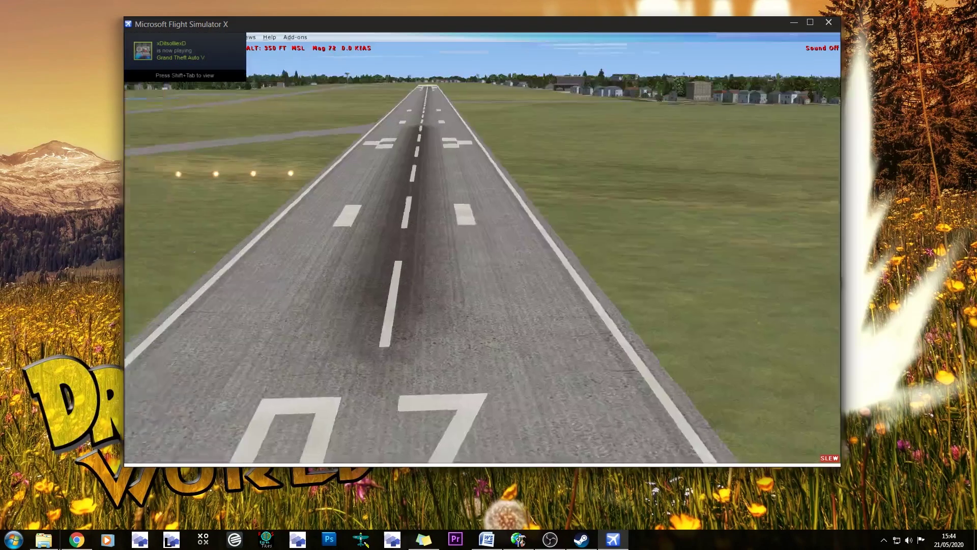
key("KP_5")
- Slew back to the apron and inspect the white hatched area beside the grass
key("KP_8")
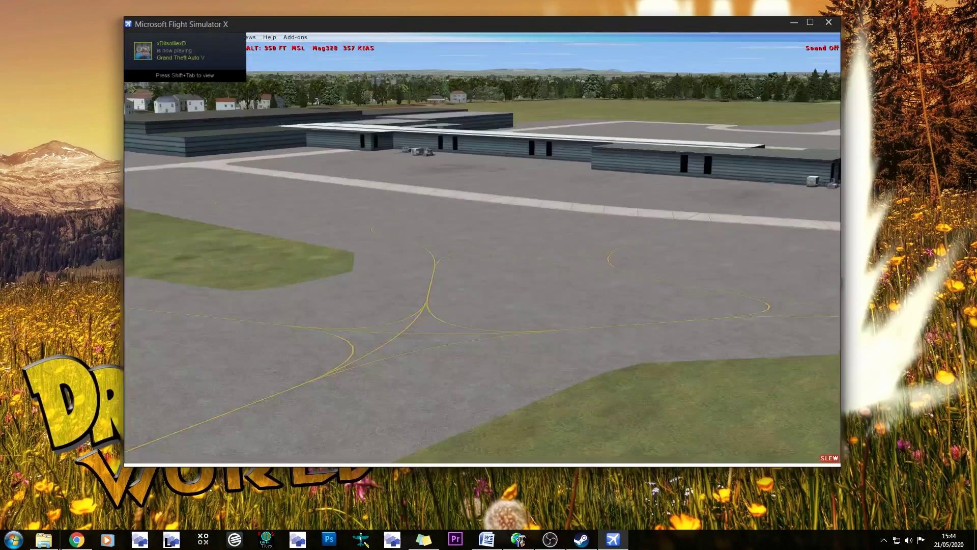
key("KP_1")
key("0")
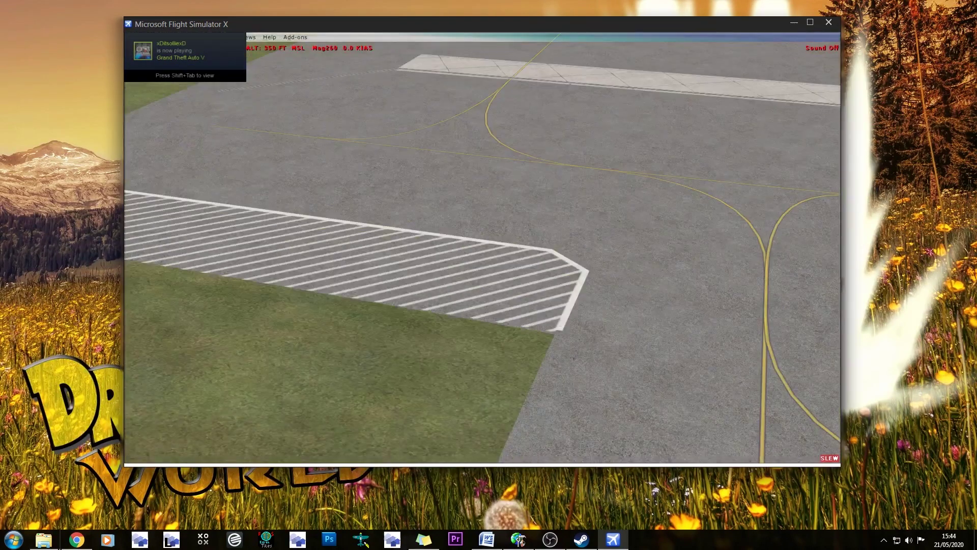
key("KP_1")
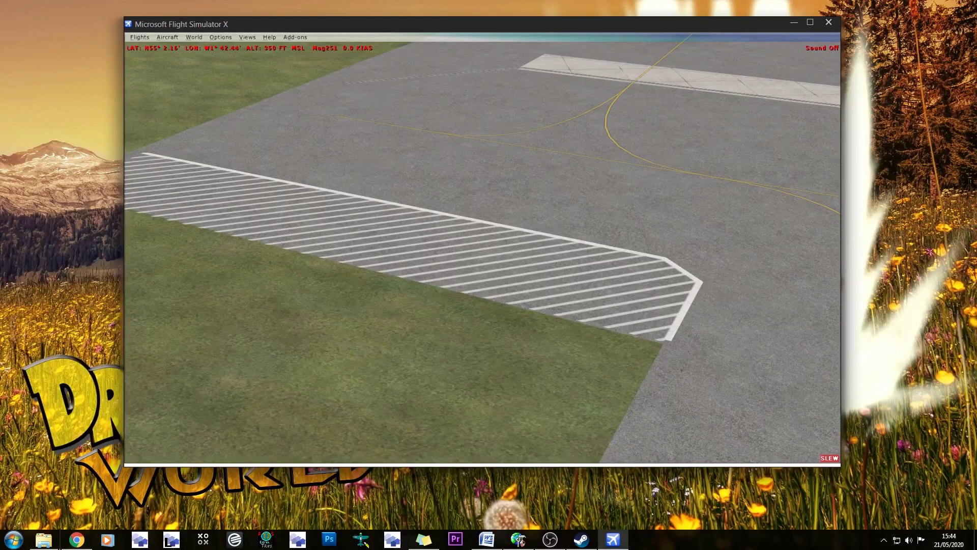
key("9")
- Examine the taxi line junctions where the apron meets the taxiway leading to the runway
key("KP_1")
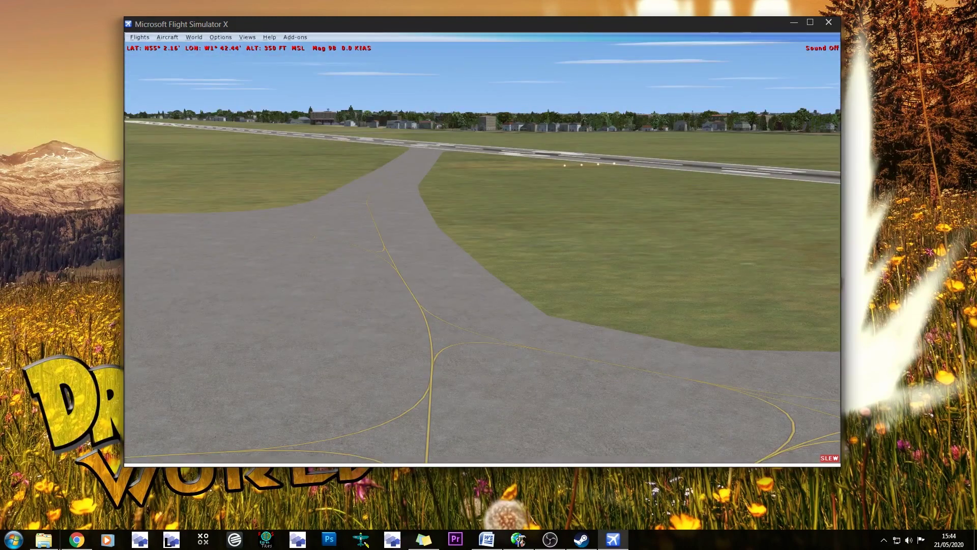
key("KP_1")
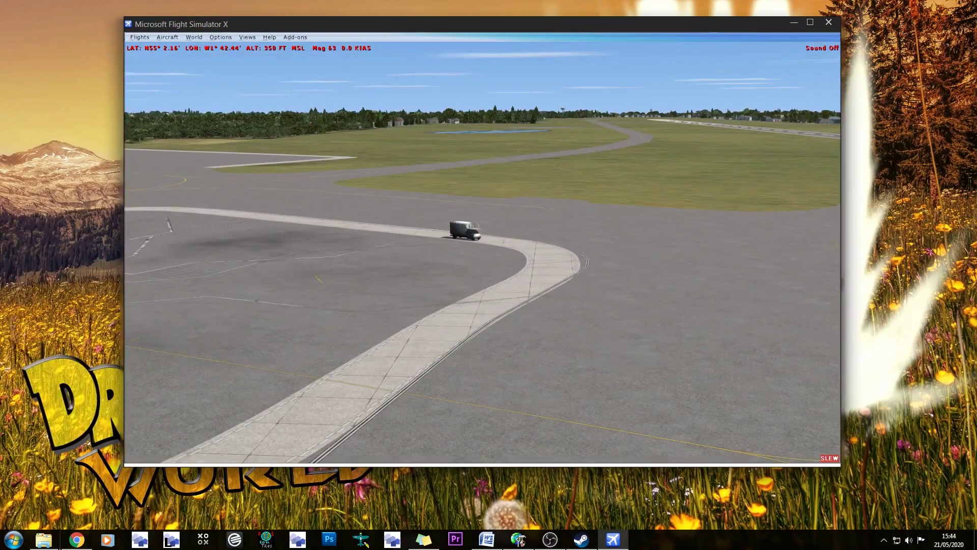
key("KP_3")
key("KP_3")
key("KP_5")
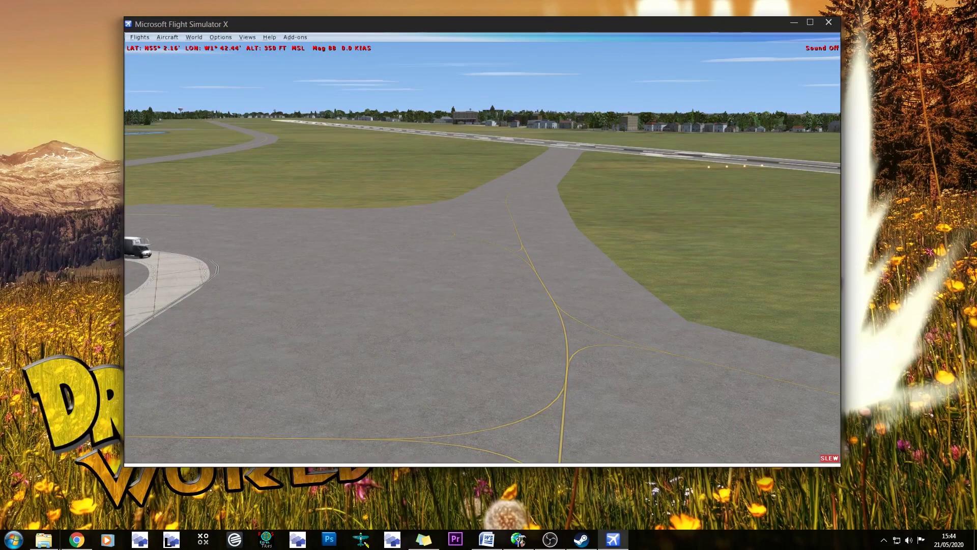
key("0")
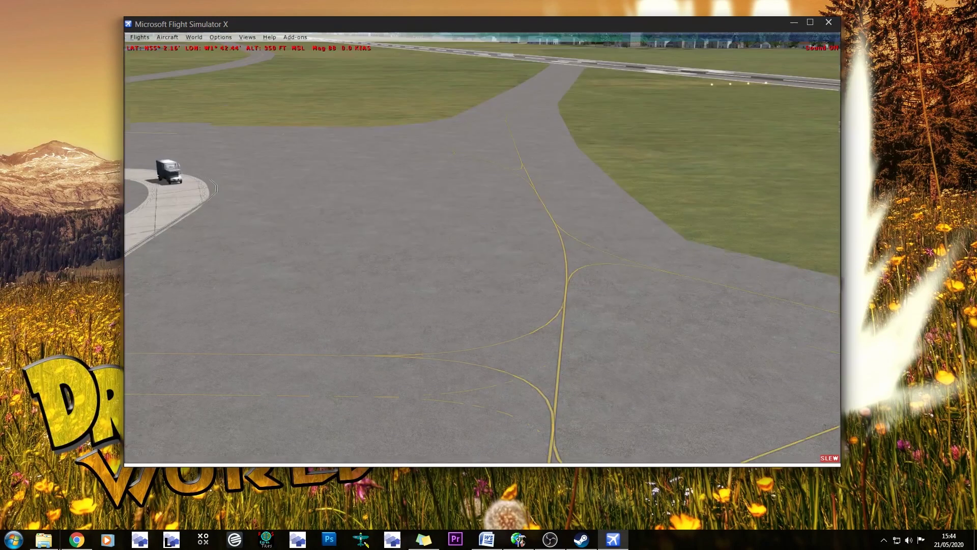
- Slew past the terminal to the north-eastern apron and inspect its curved taxi lines
key("KP_1")
key("KP_5")
key("KP_8")
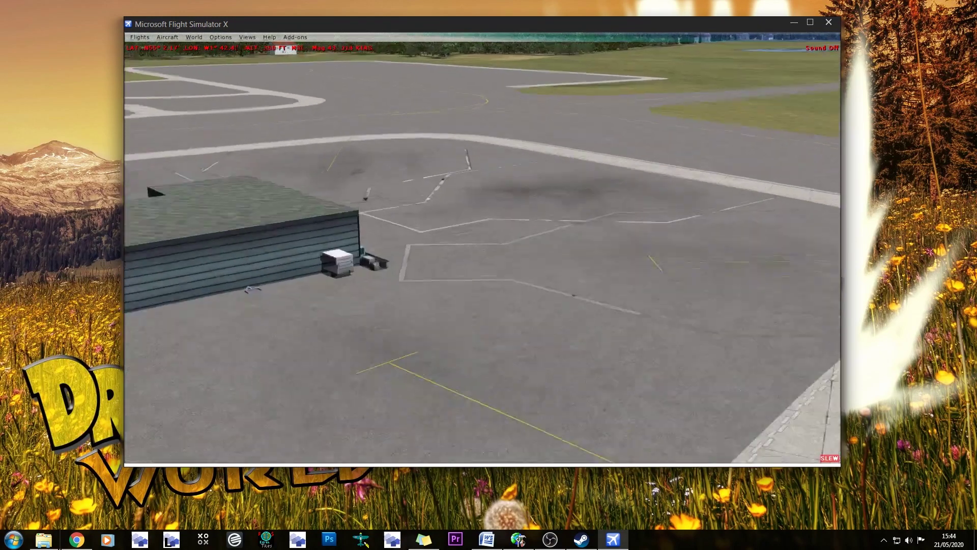
key("KP_5")
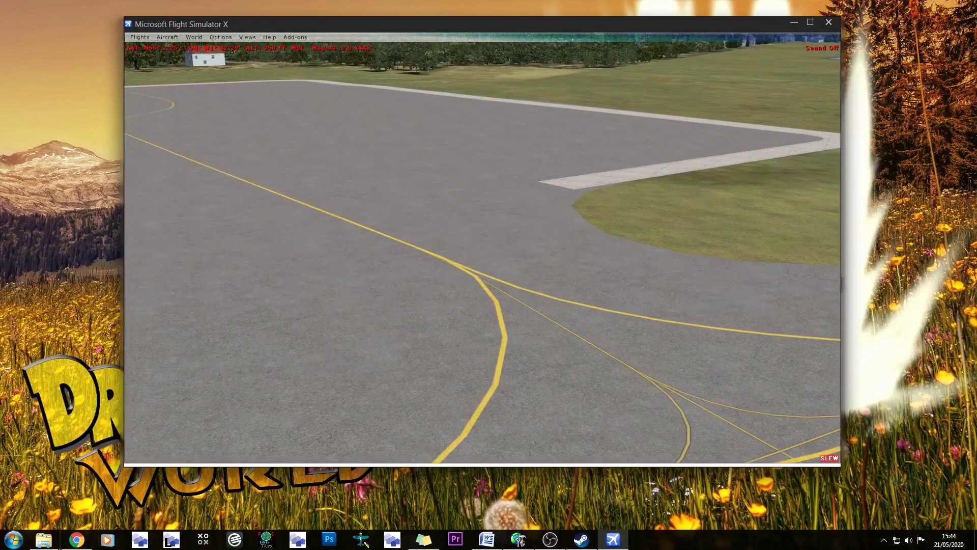
key("KP_1")
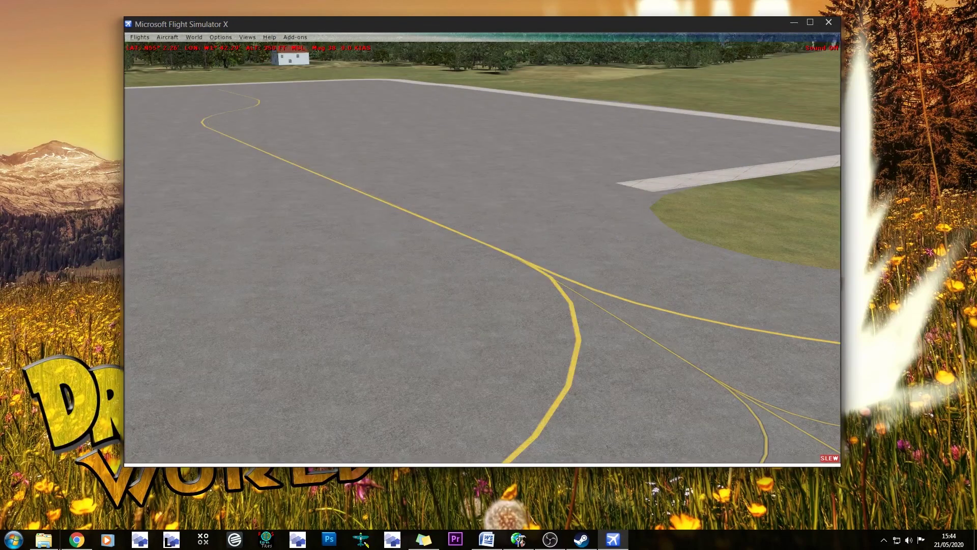
- Follow the yellow centreline north-east from the apron along the taxiway parallel to the runway
key("KP_3")
key("y")
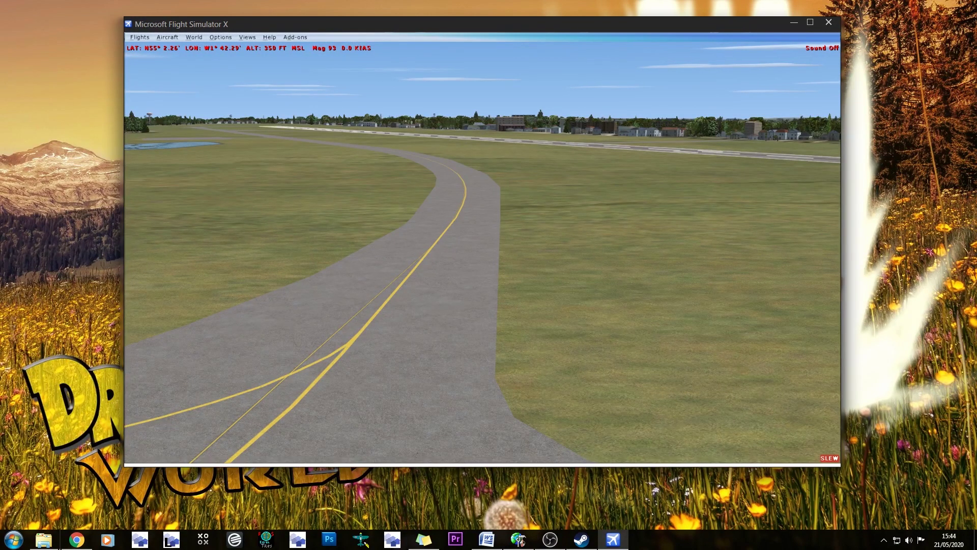
key("KP_8")
key("KP_1")
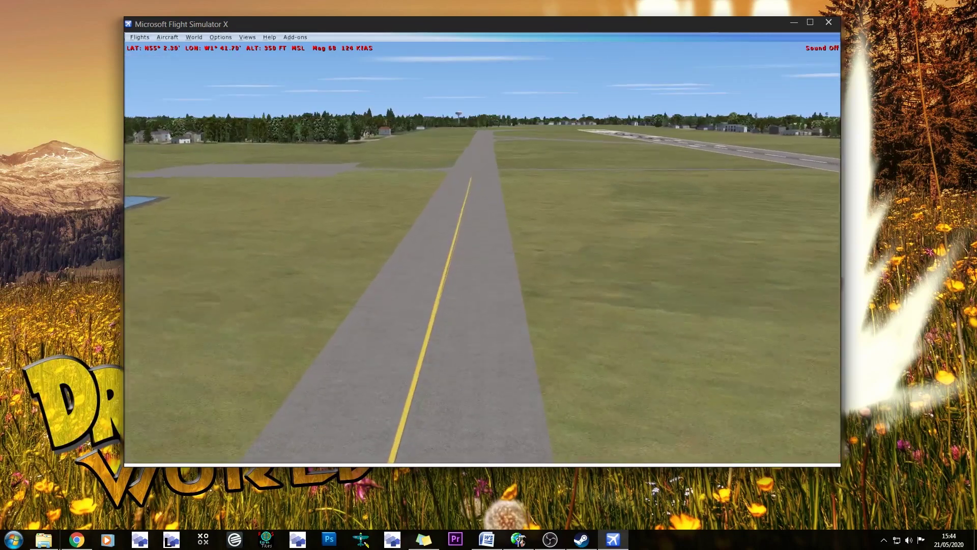
key("KP_8")
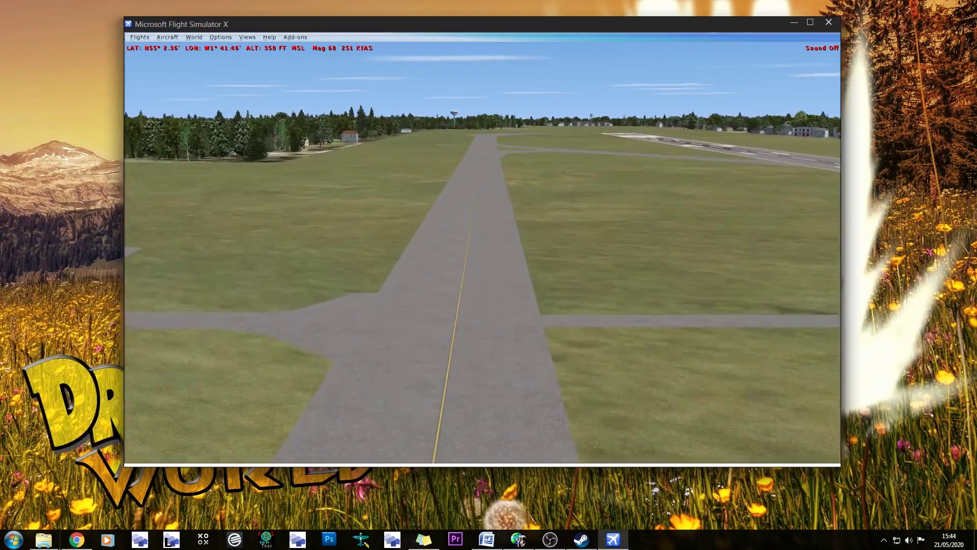
- Cross from the parallel taxiway to the runway and view it looking south-west
key("KP_3")
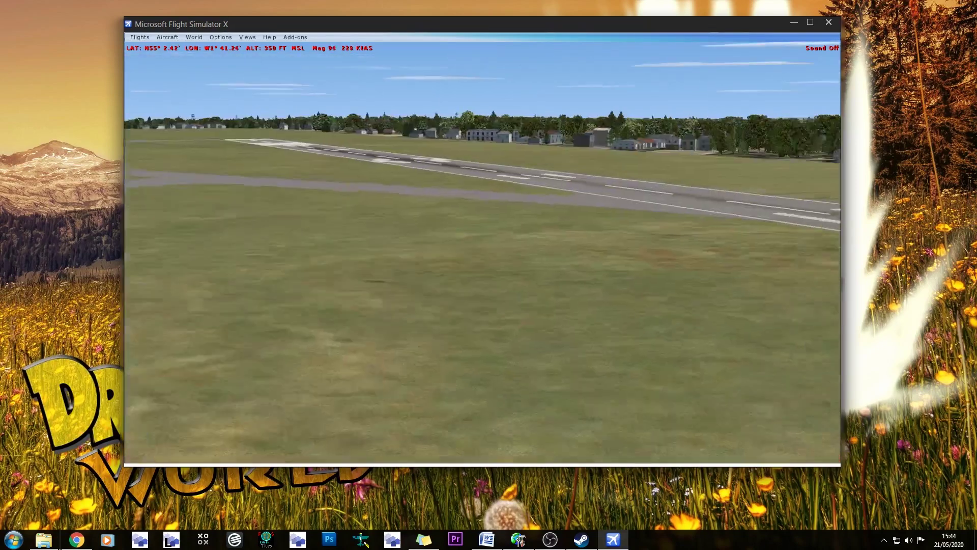
key("KP_3")
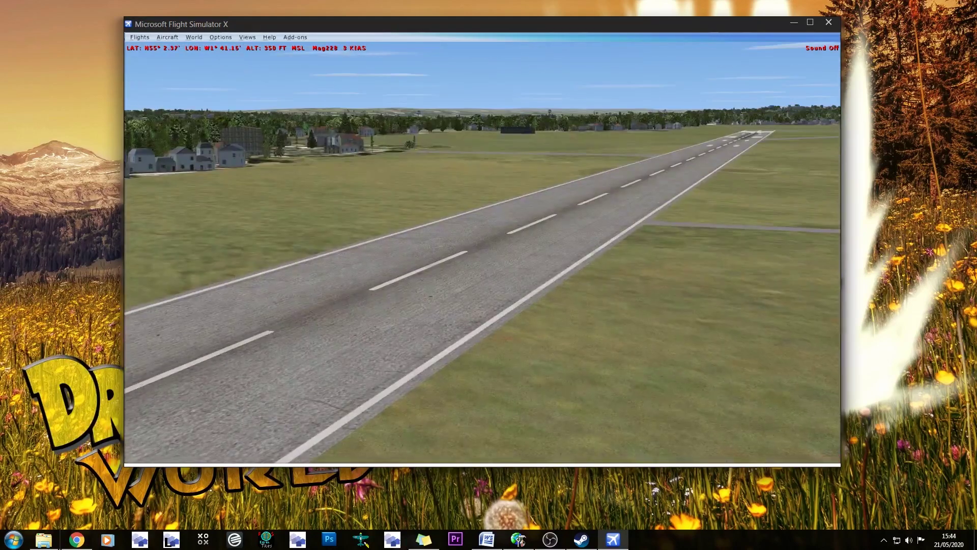
key("KP_8")
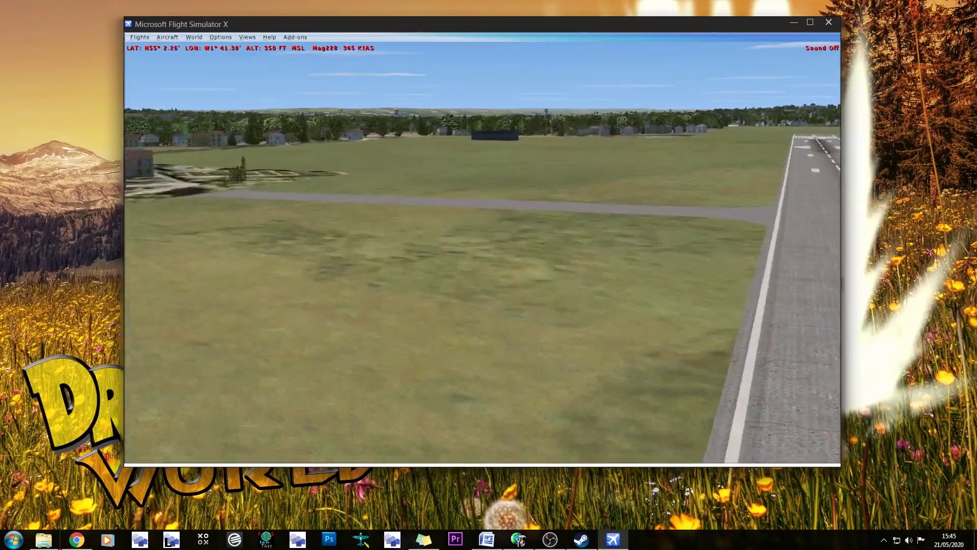
- Stop slewing beside the runway and close Flight Simulator X
key("KP_5")
key("y")
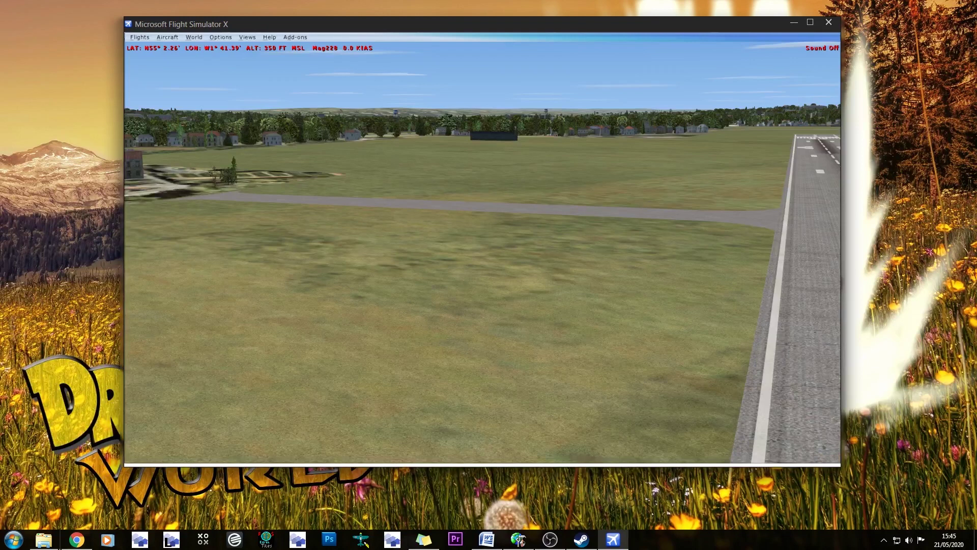
key("y")
left_click(830, 22)
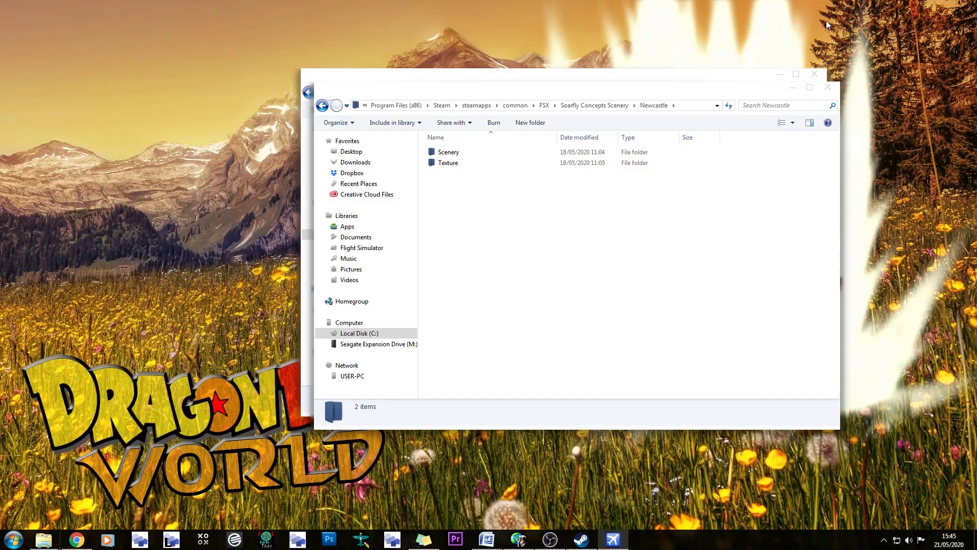